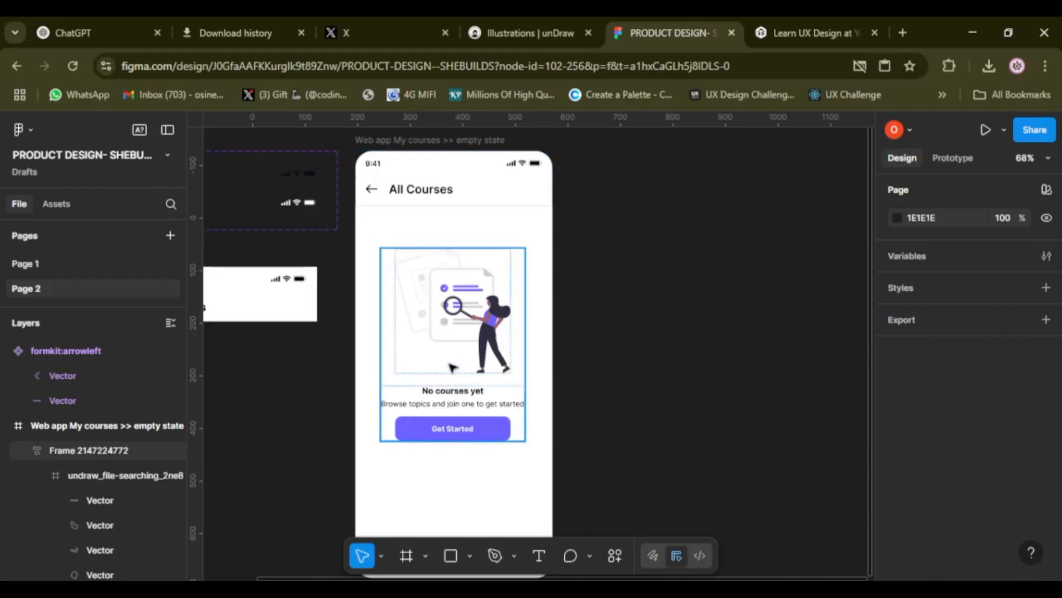
Step: Switch to the Uxcel website and examine its home page layout and headline section
left_click(803, 20)
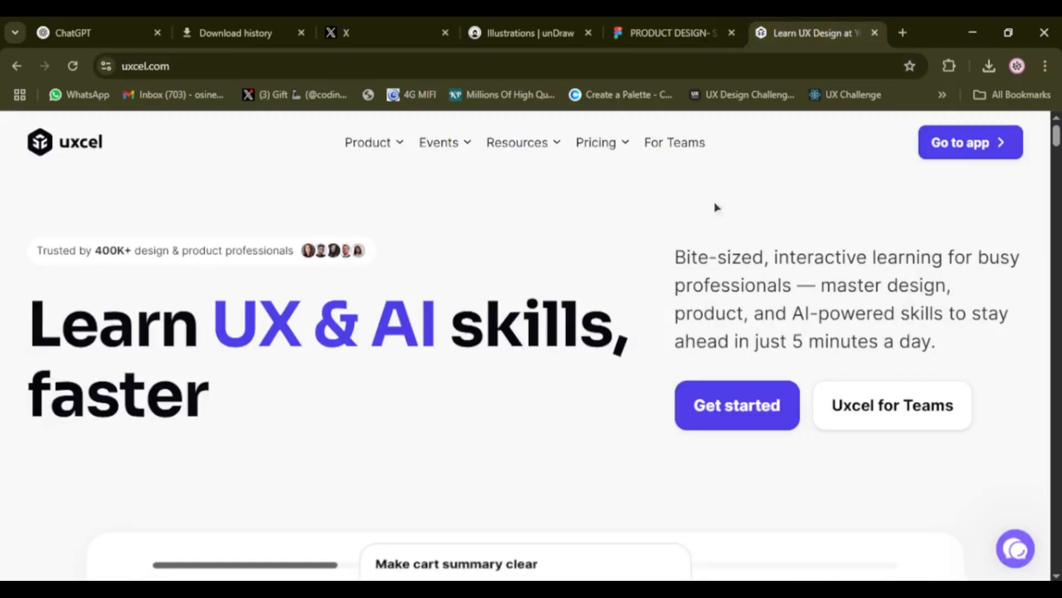
scroll(346, 308, "down", 6)
scroll(346, 309, "up", 6)
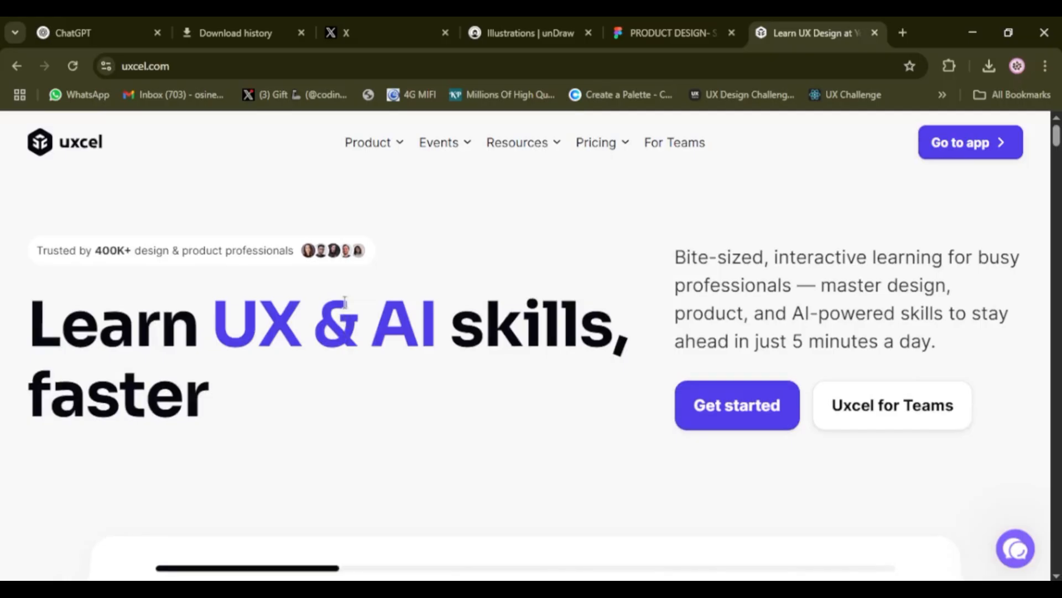
scroll(382, 267, "down", 5)
scroll(386, 268, "up", 5)
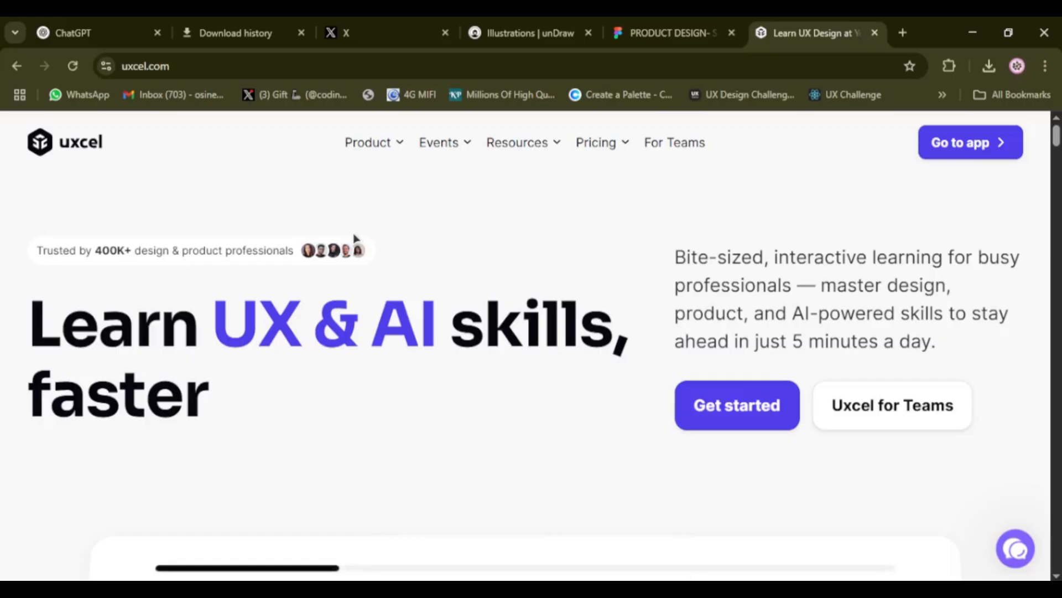
Step: Return to the Figma file and add an iPhone 13 mini frame beside the All Courses screen, aligned with its top edge
left_click(661, 39)
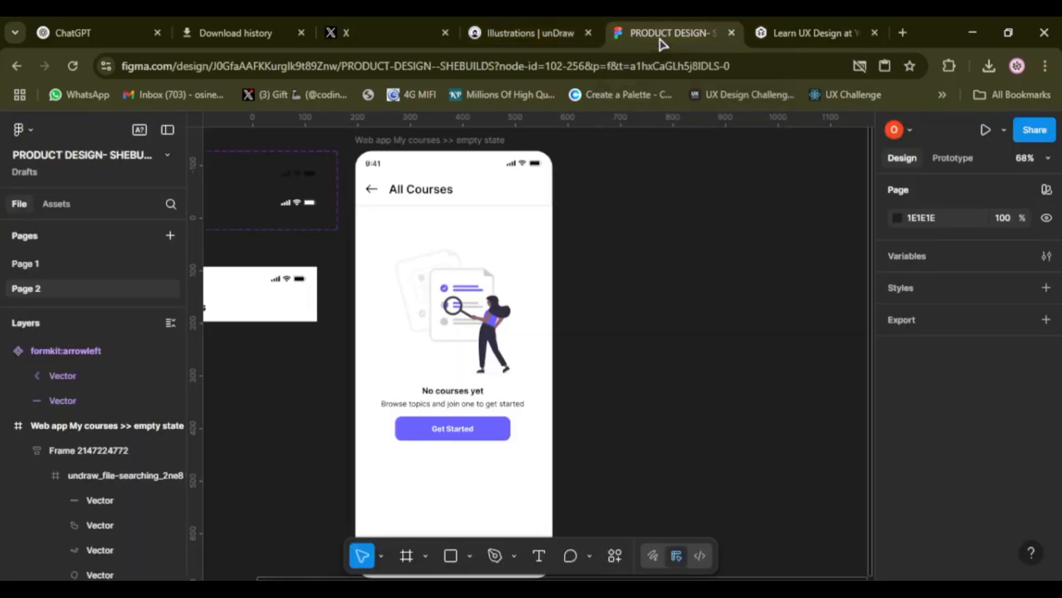
scroll(620, 316, "right", 3)
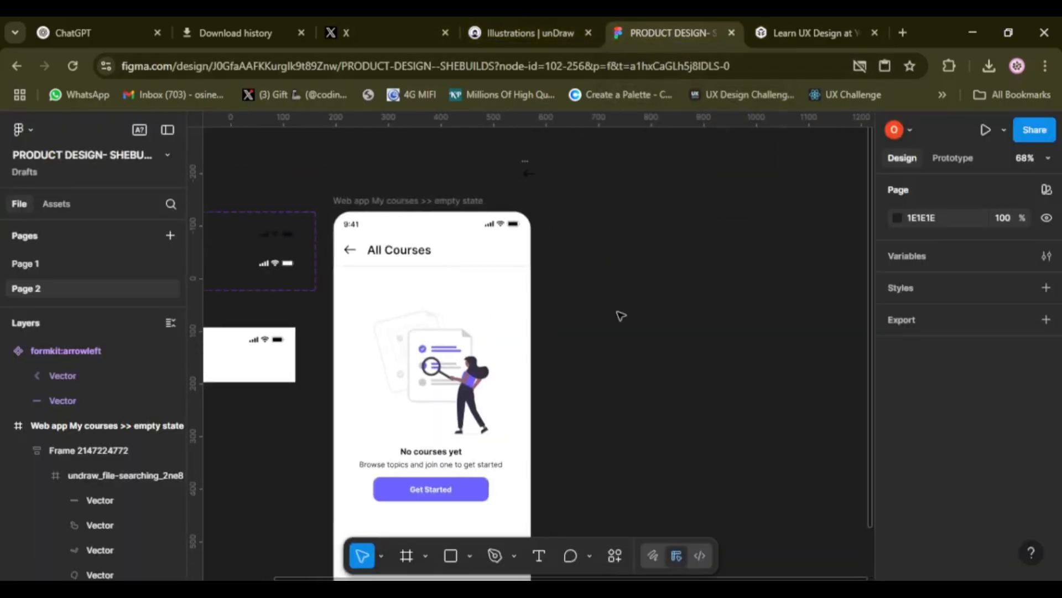
left_click(409, 202)
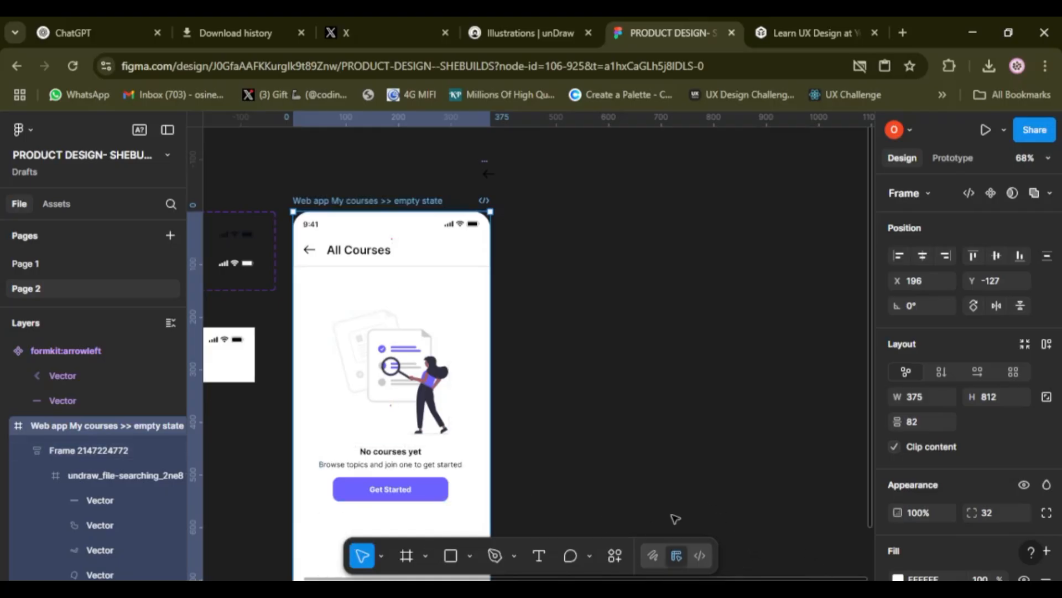
left_click(406, 556)
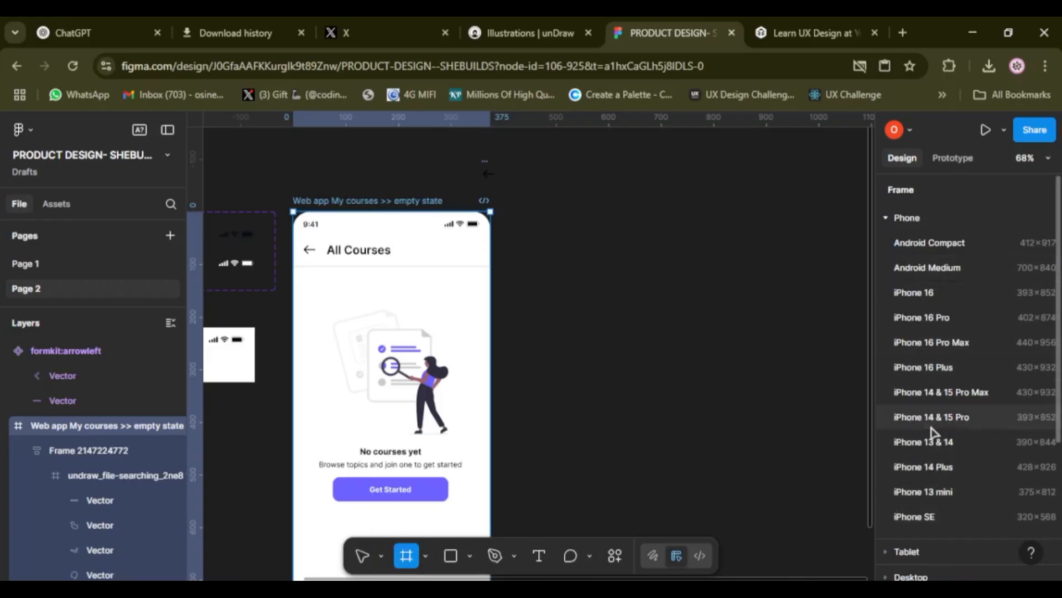
left_click(1024, 494)
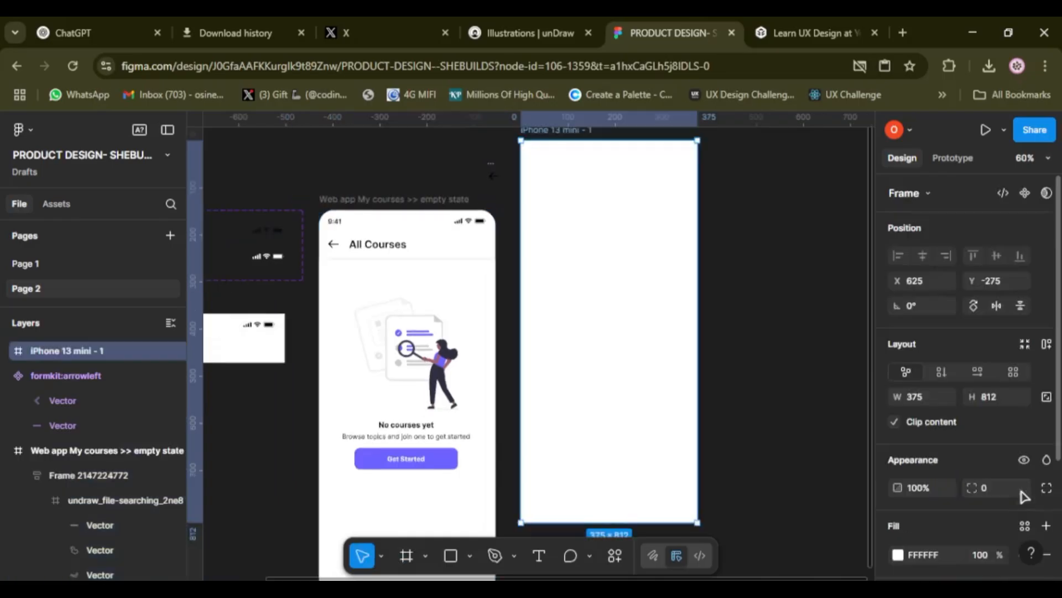
left_click_drag(583, 132, 577, 204)
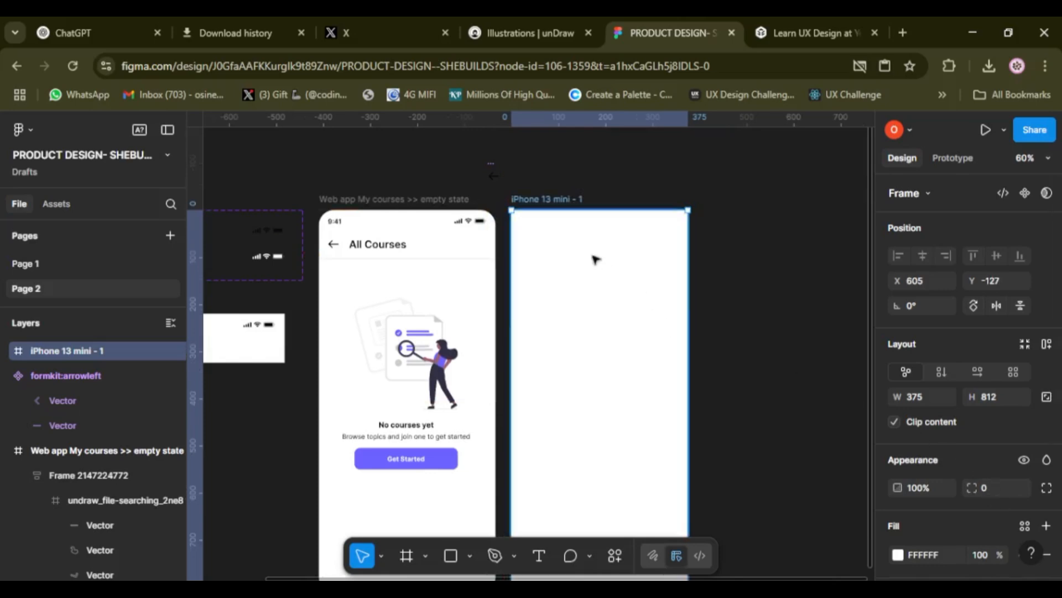
Step: Rename the new iPhone 13 mini frame to "My courses >> empty state"
double_click(577, 199)
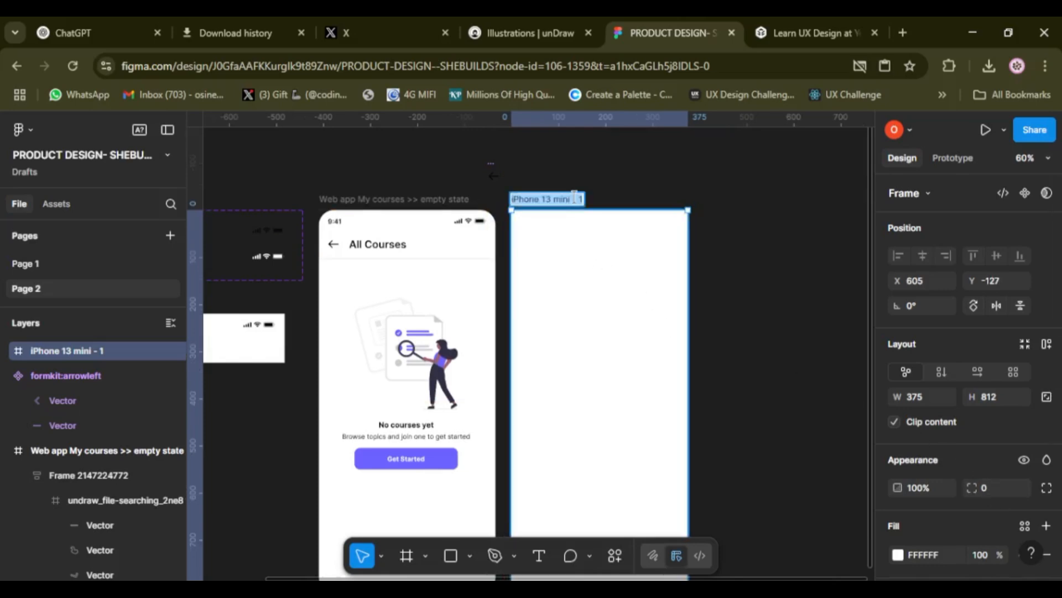
key("BackSpace")
type("M")
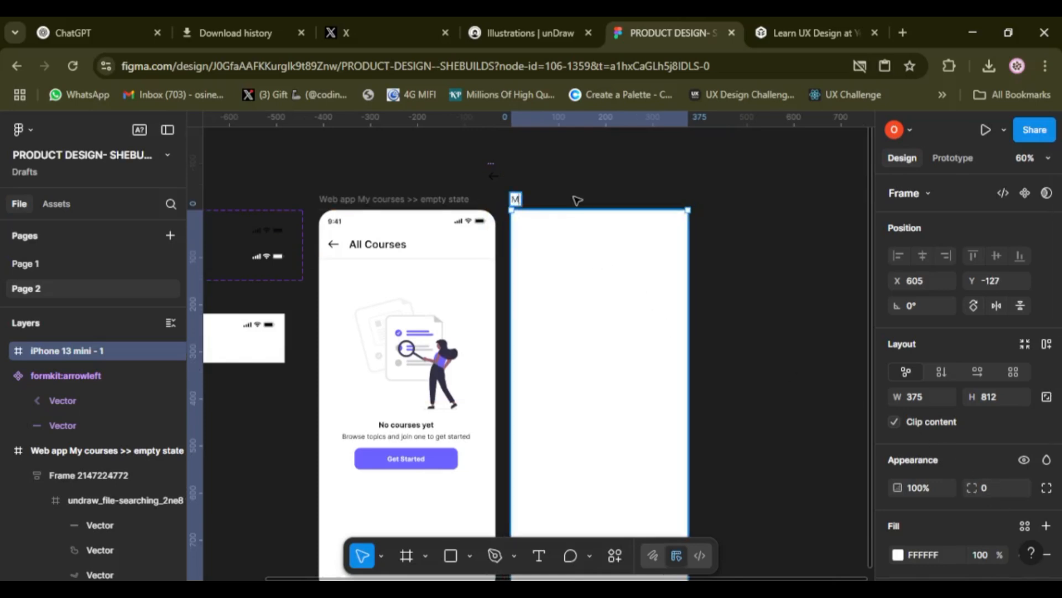
type("y course")
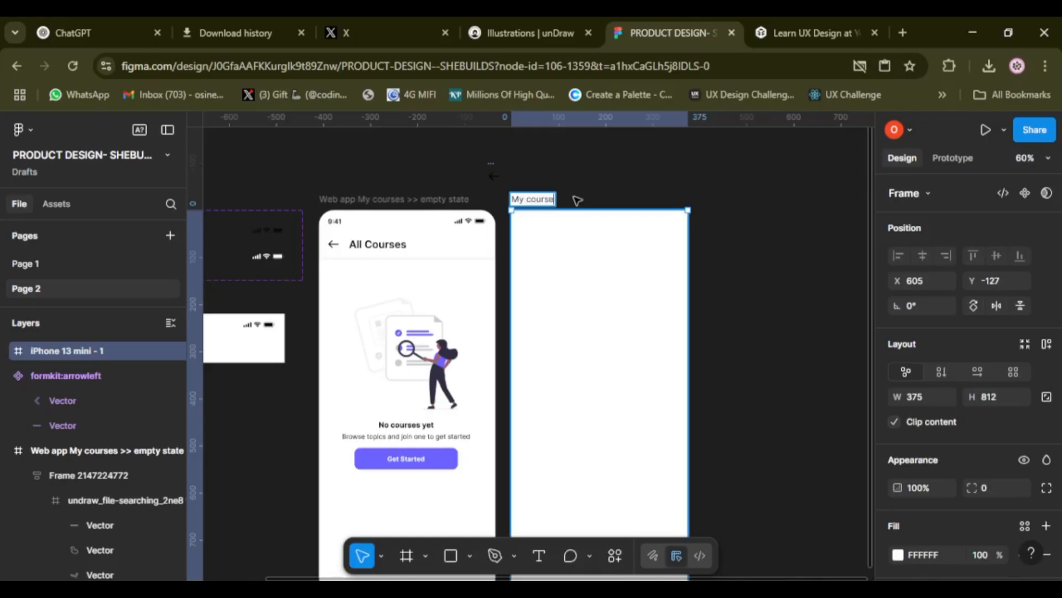
type("s")
type(" >> emp")
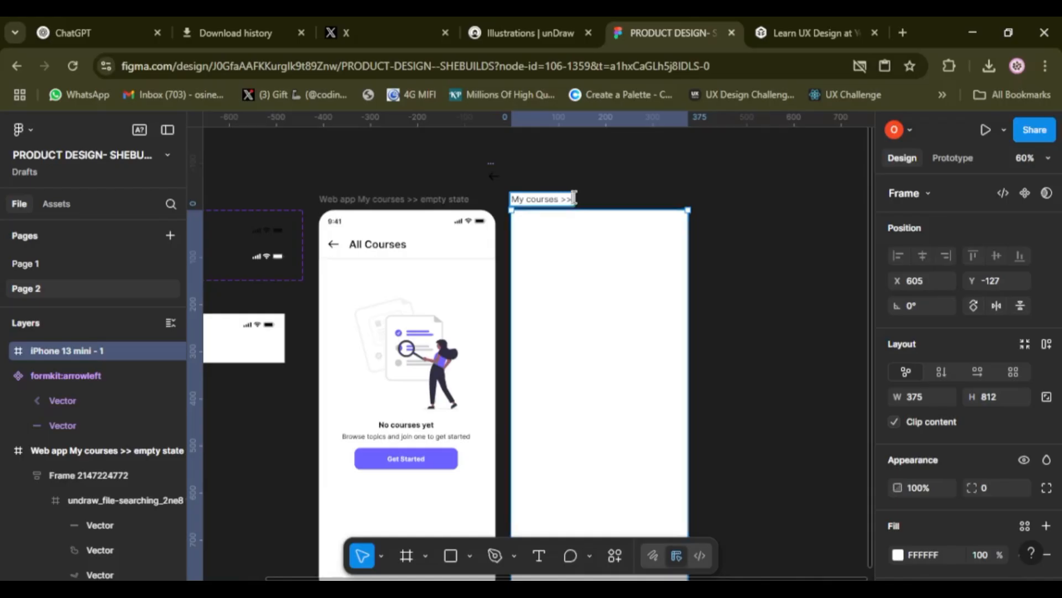
type("ty sate")
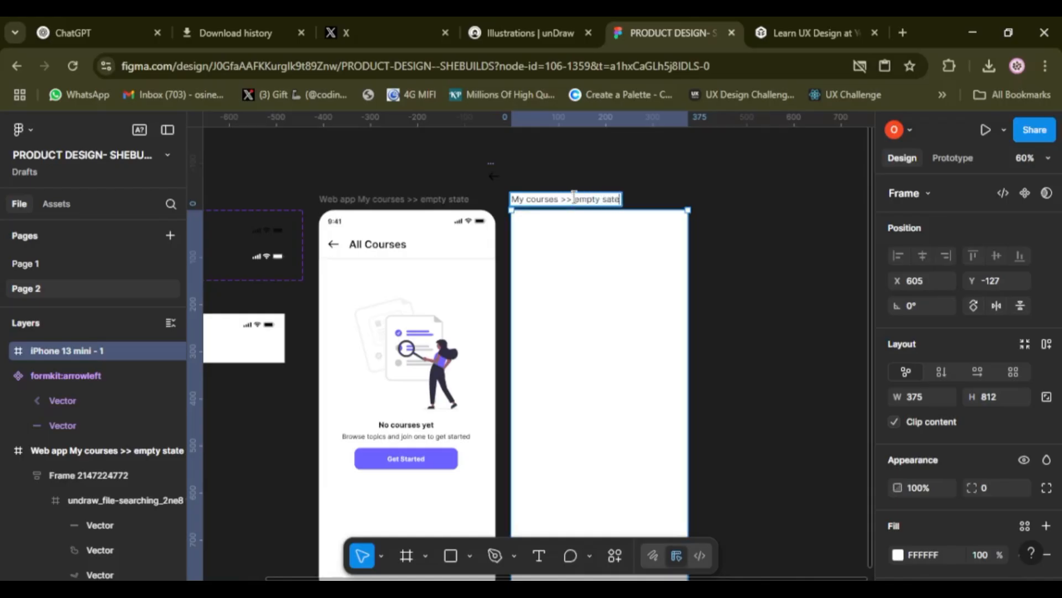
key("BackSpace")
key("BackSpace")
key("BackSpace")
type("tate")
left_click(606, 174)
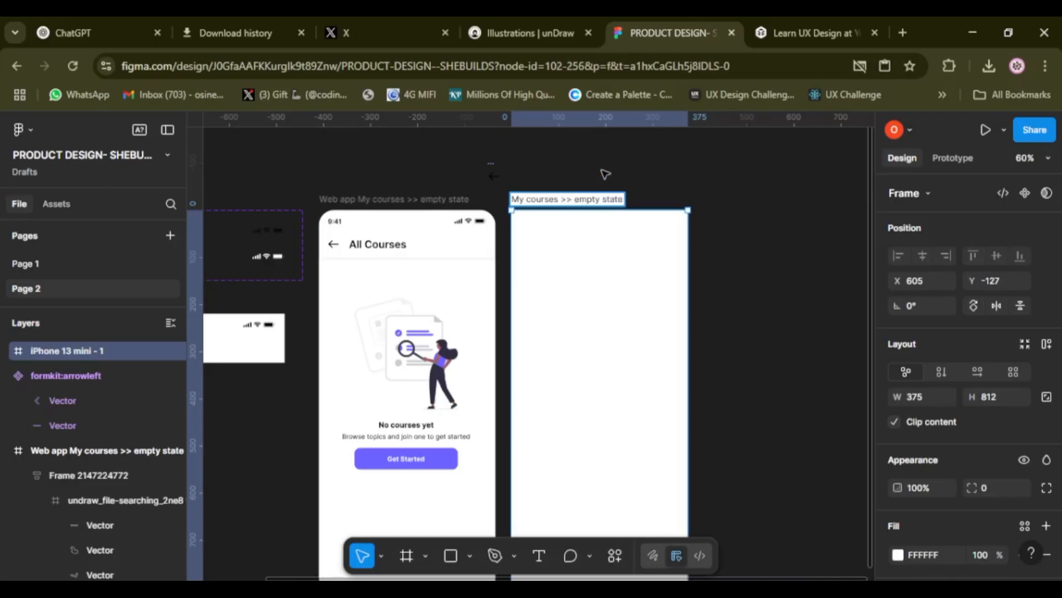
Step: Set the corner radius of the "My courses >> empty state" frame to 32
scroll(605, 176, "down", 1)
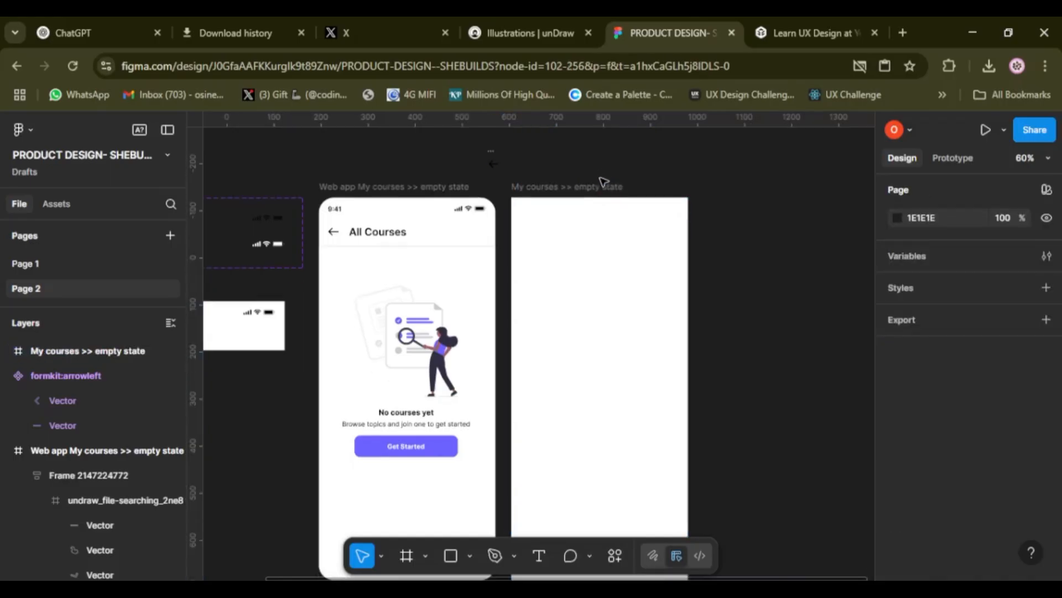
left_click(604, 185)
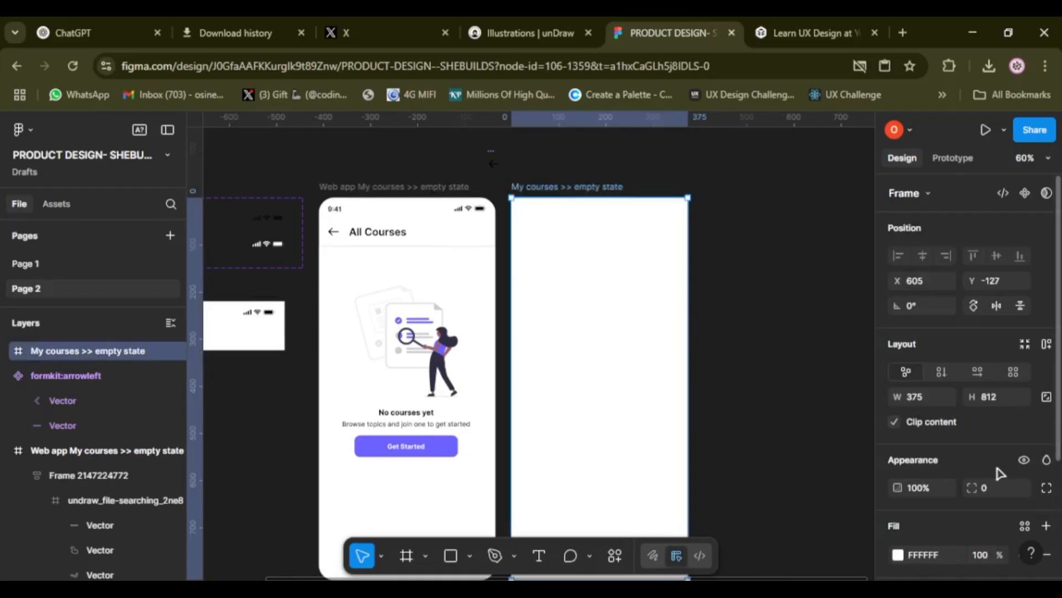
left_click(996, 487)
type("1")
type("32")
key("Return")
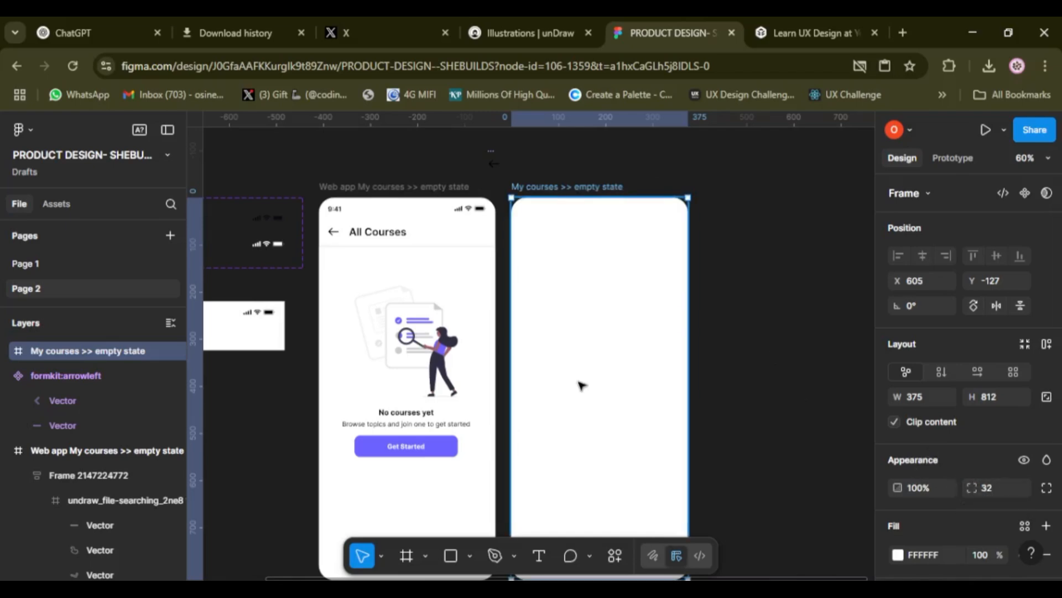
Step: Copy the Default Status Bar variant into the "My courses >> empty state" frame, centred horizontally and aligned to the frame's top edge
scroll(581, 385, "down", 1)
scroll(581, 385, "up", 2)
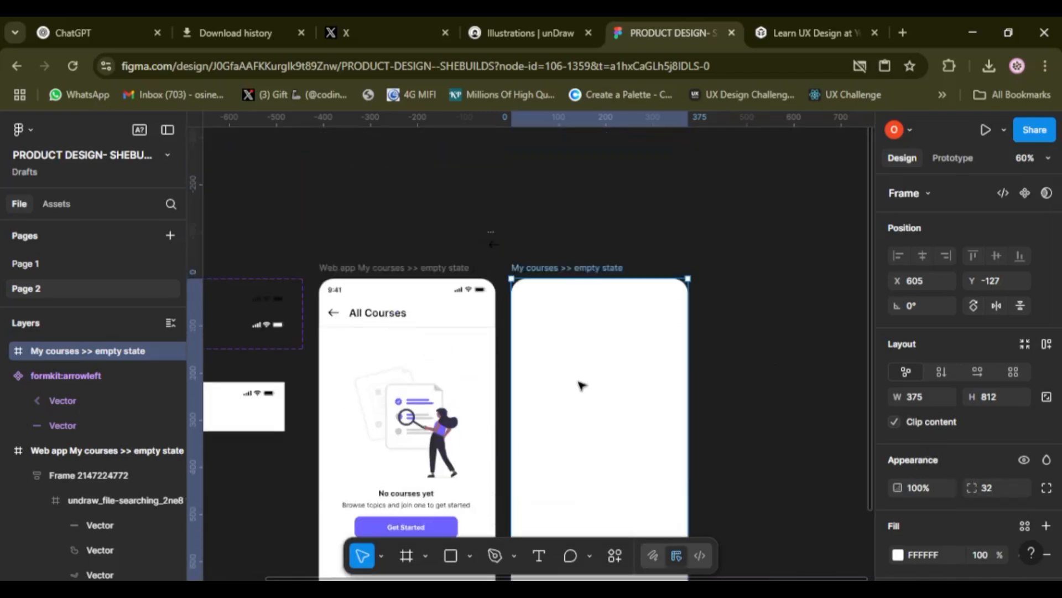
scroll(581, 385, "left", 3)
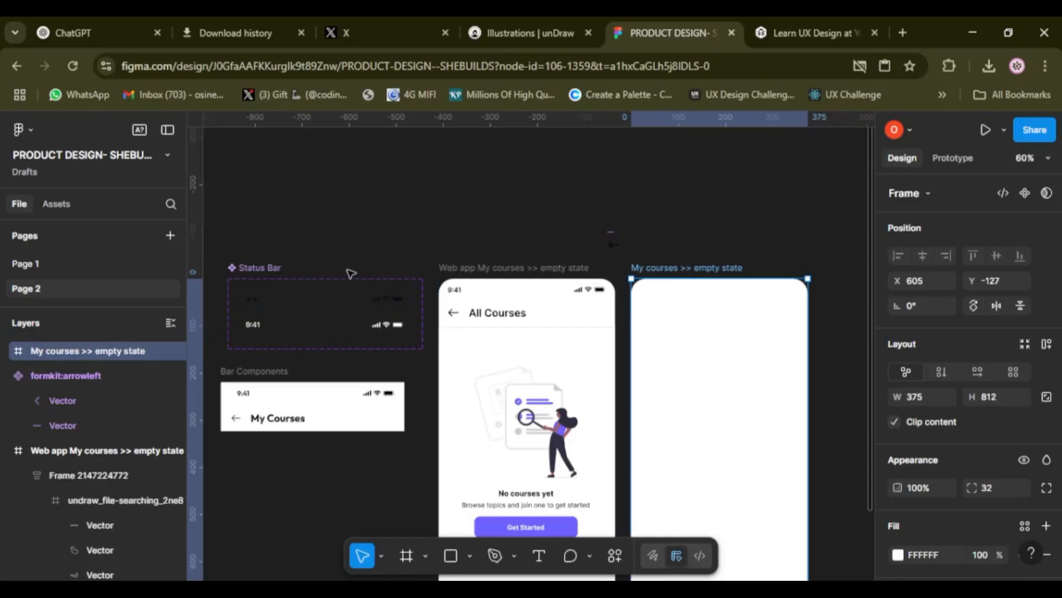
left_click(341, 309)
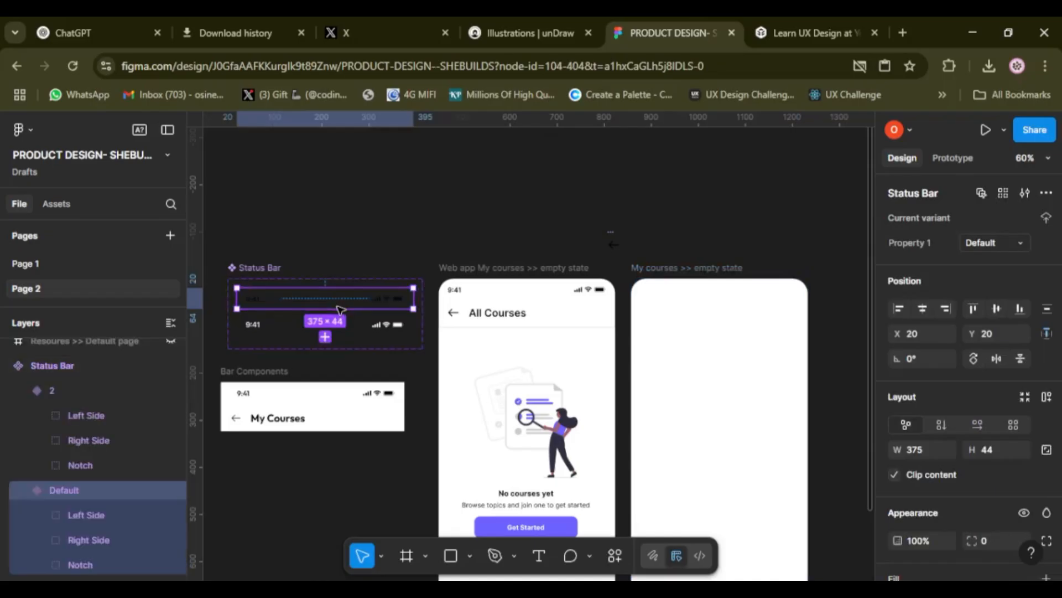
left_click(676, 269)
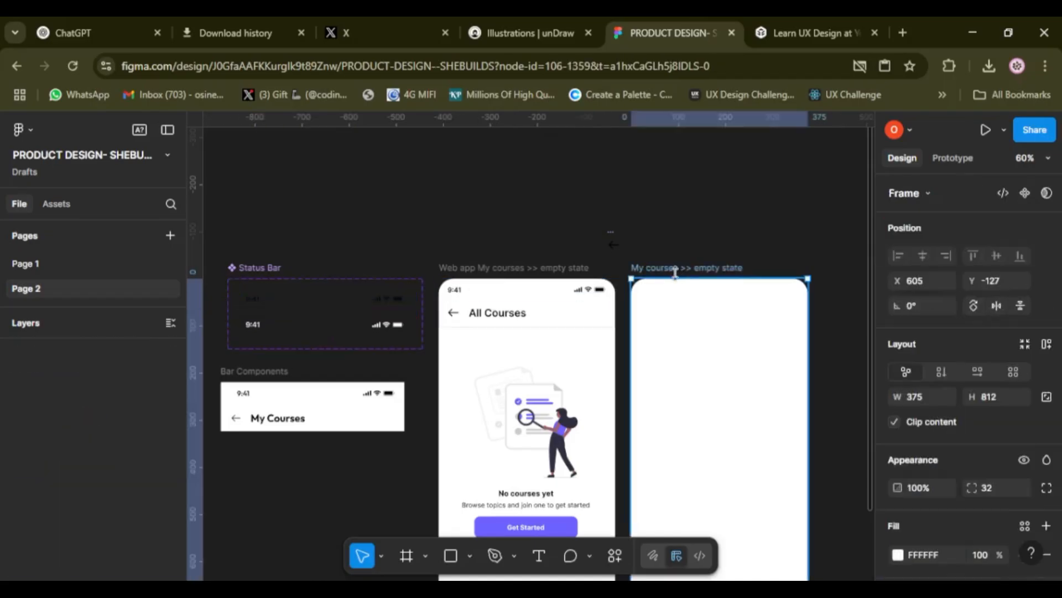
key("ctrl+v")
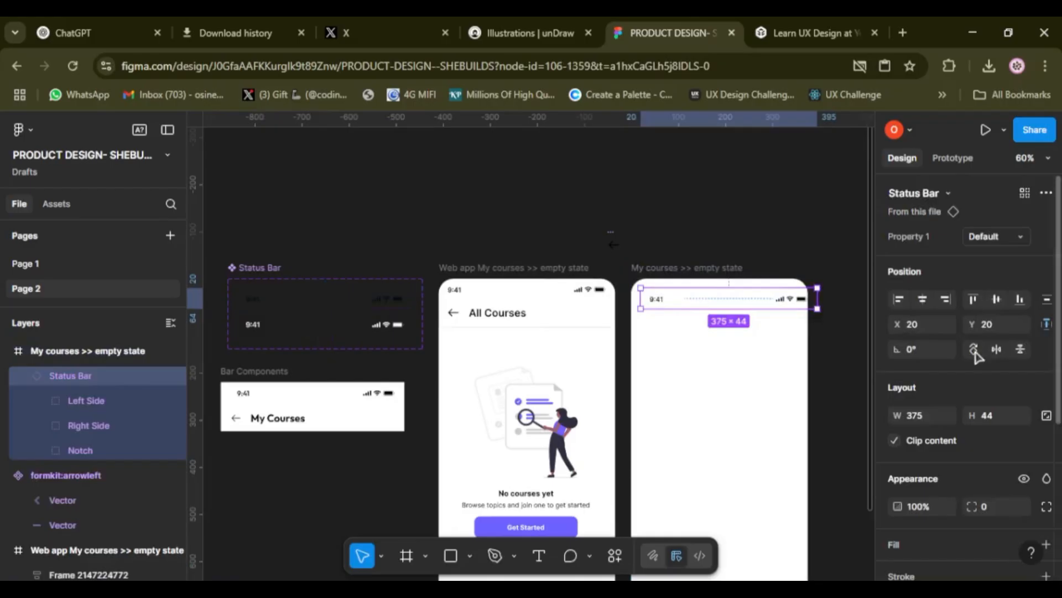
scroll(704, 306, "right", 2)
scroll(704, 306, "right", 1)
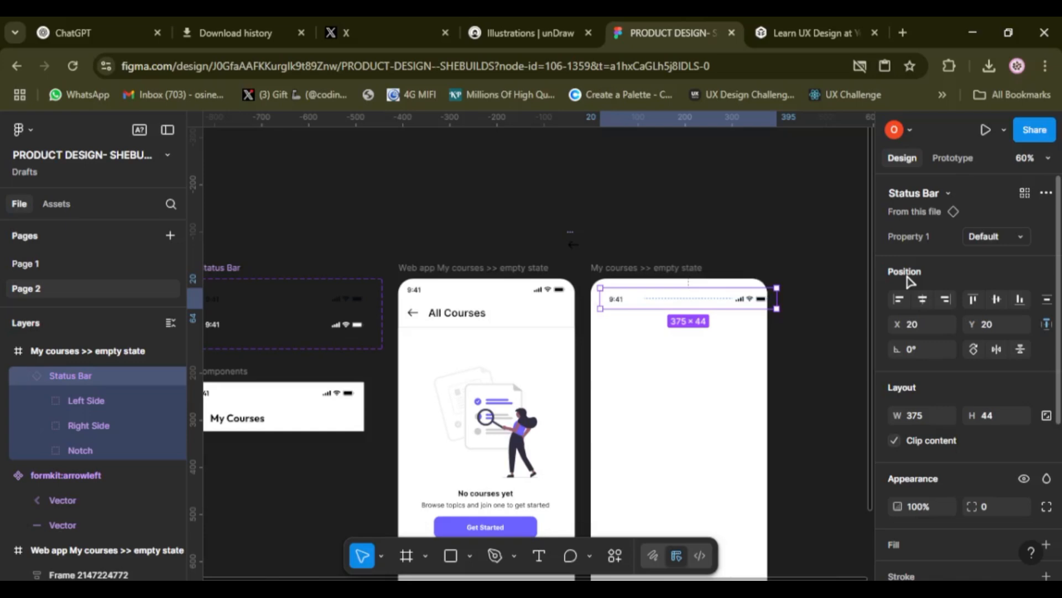
left_click(924, 302)
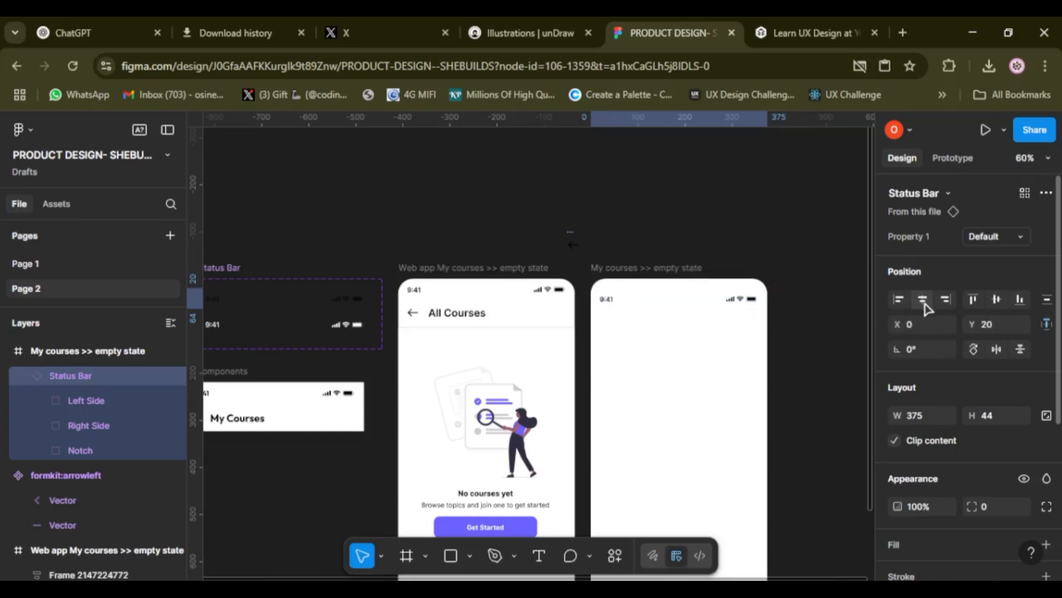
left_click(975, 300)
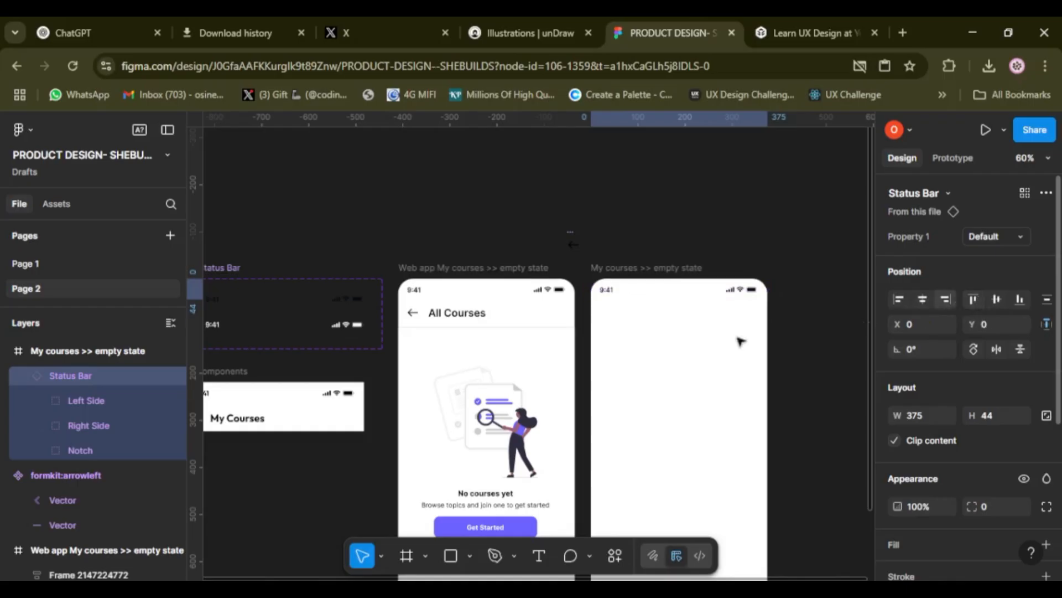
Step: Copy the formkit:arrowleft component into the "My courses >> empty state" frame and place it below the status bar at X 19, Y 61
scroll(651, 358, "down", 1)
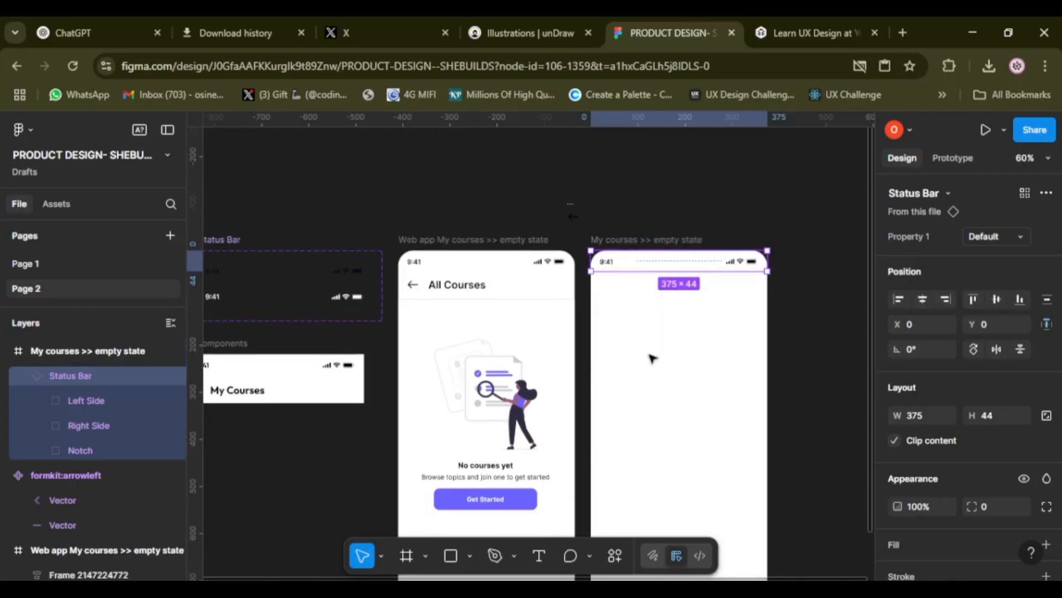
scroll(651, 359, "left", 2)
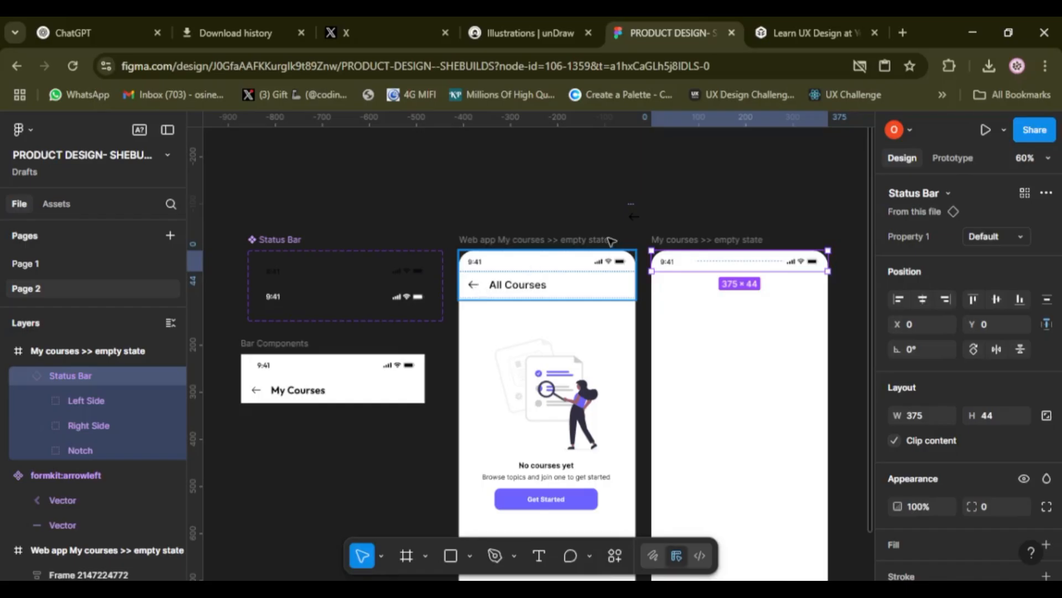
left_click(637, 216)
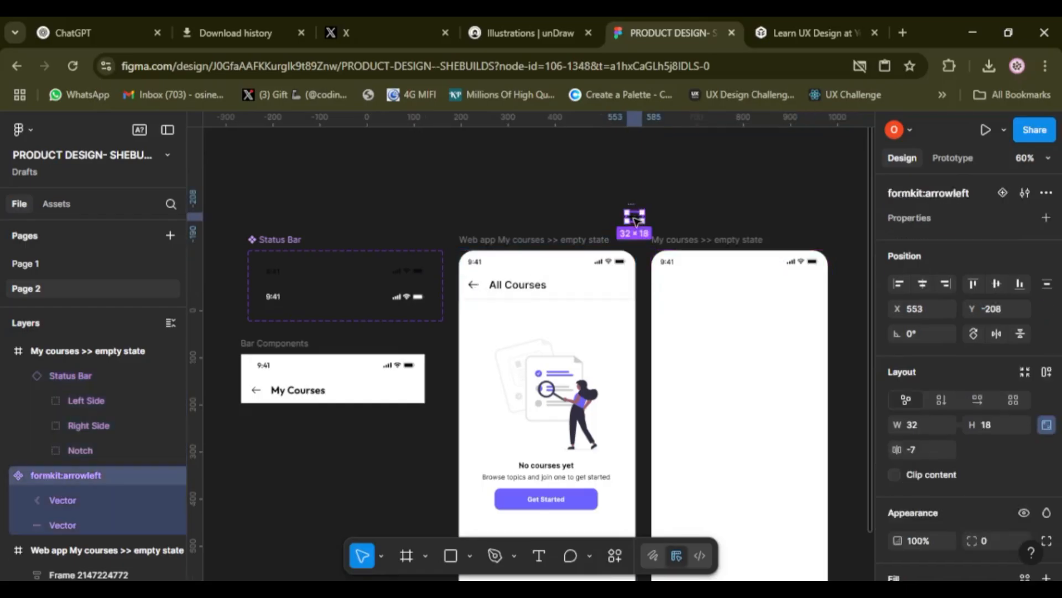
left_click(711, 246)
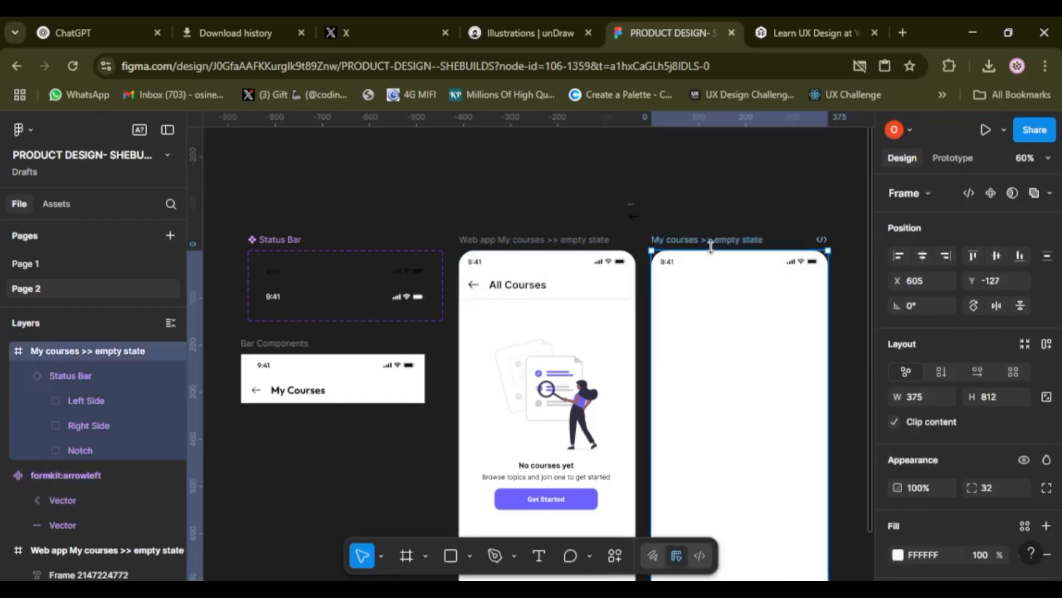
key("ctrl+v")
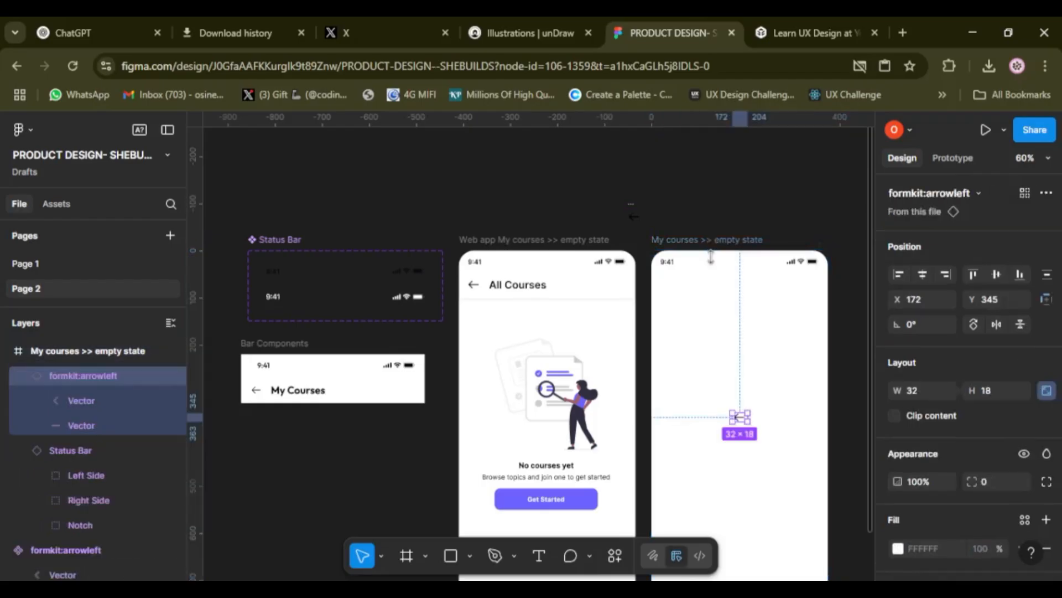
left_click_drag(741, 416, 668, 280)
scroll(668, 280, "up", 5)
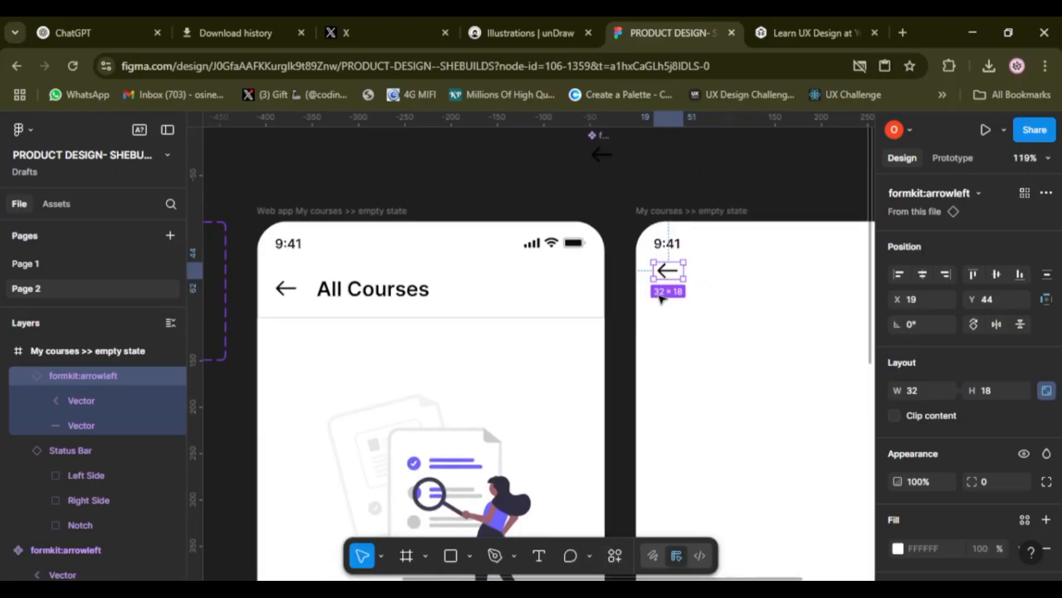
scroll(660, 298, "down", 3)
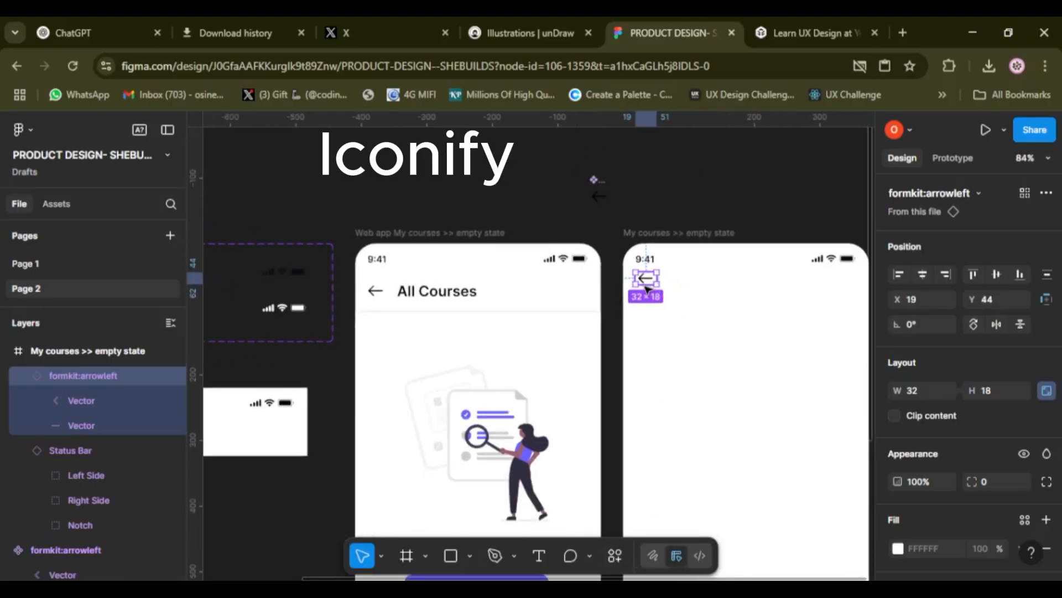
left_click_drag(646, 288, 652, 295)
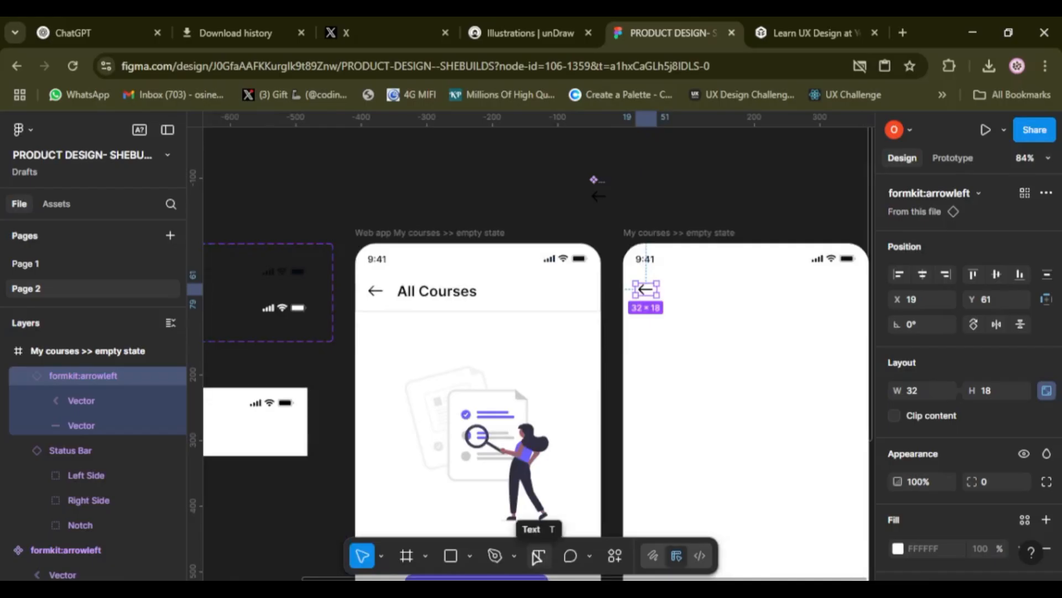
Step: Add a "My courses" text in the "My courses >> empty state" frame below the back arrow, at about X 105, Y 135
left_click(537, 554)
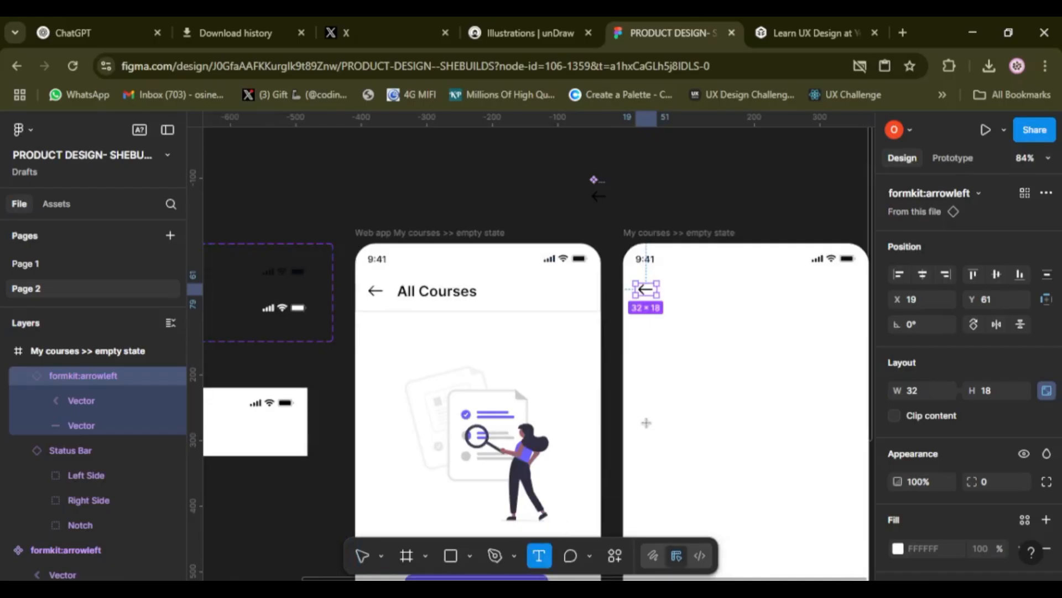
left_click(692, 334)
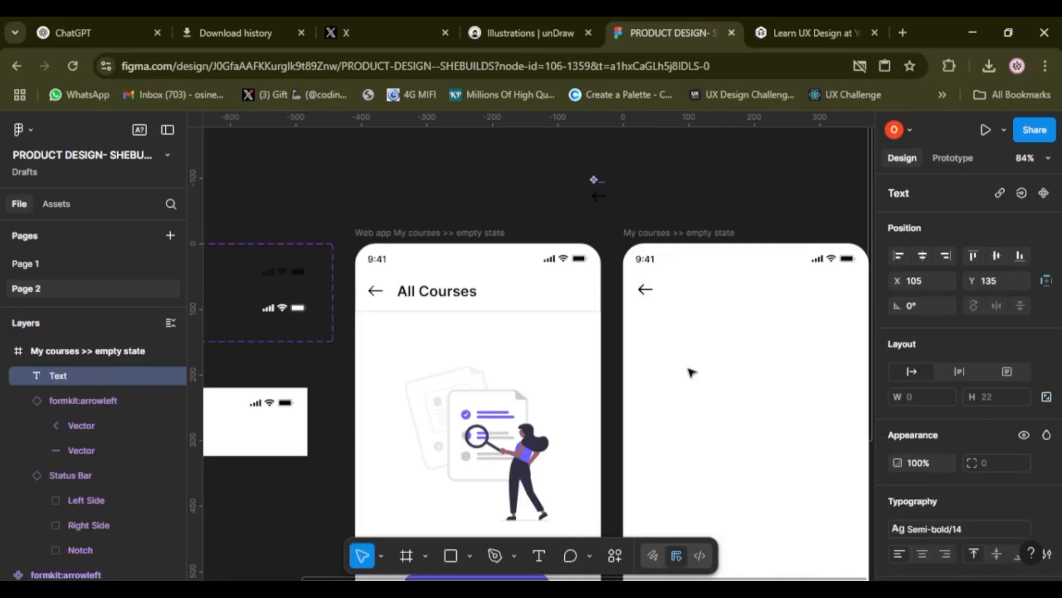
type("My cour")
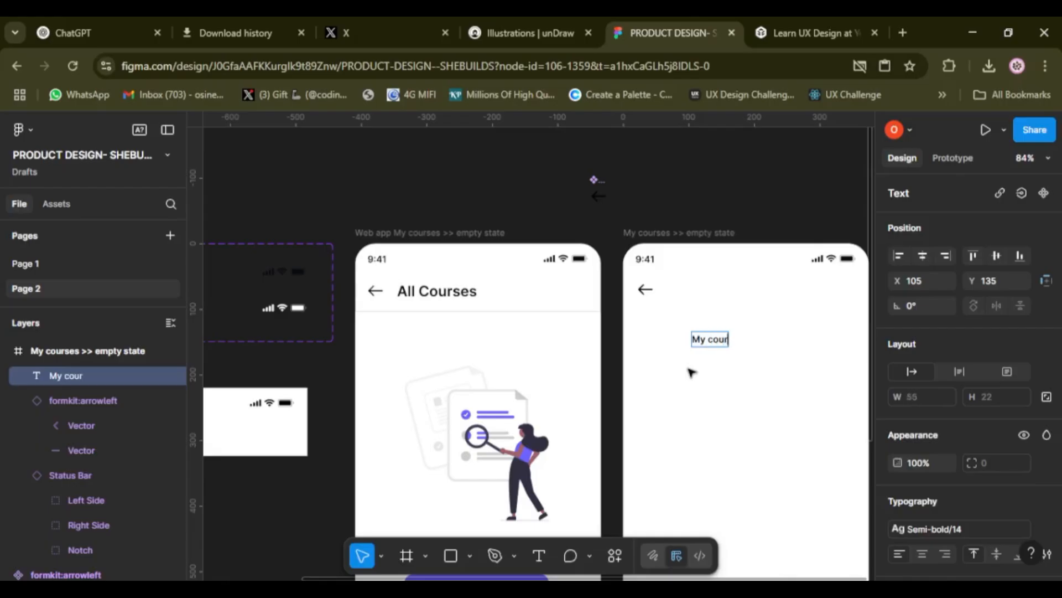
type("ses")
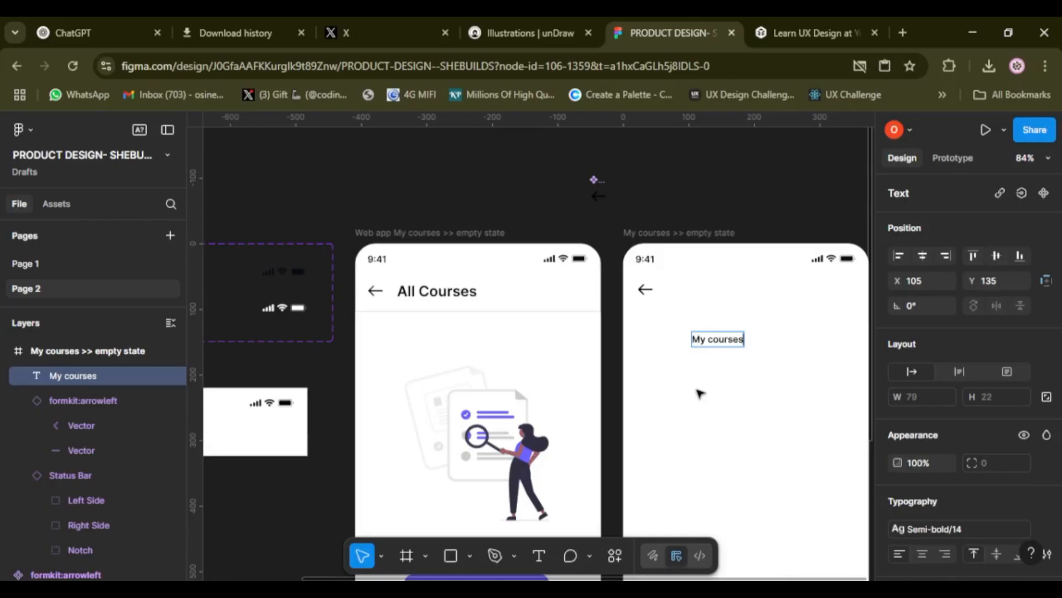
key("Escape")
Step: Set the "My courses" title's font size to 22 and its line height to Auto
scroll(699, 393, "right", 3)
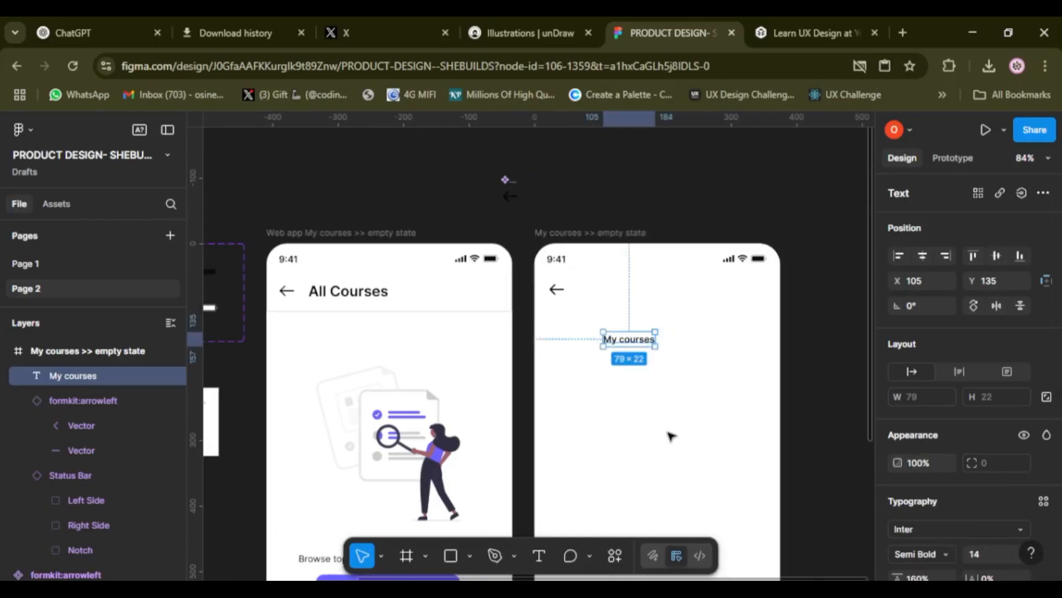
scroll(672, 437, "down", 1)
scroll(987, 448, "down", 5)
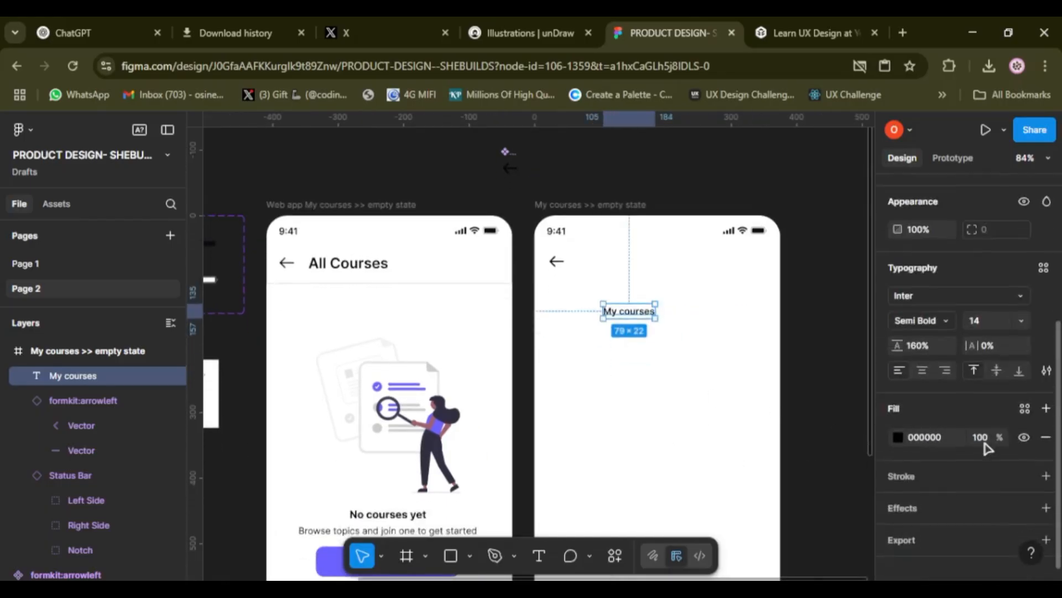
left_click(1024, 326)
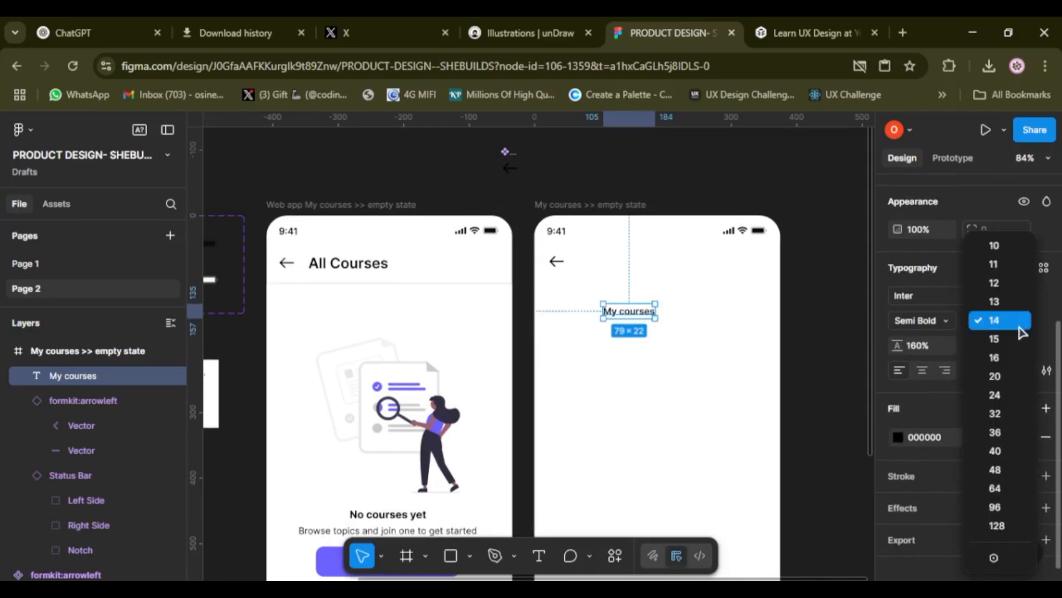
left_click(943, 342)
left_click(990, 324)
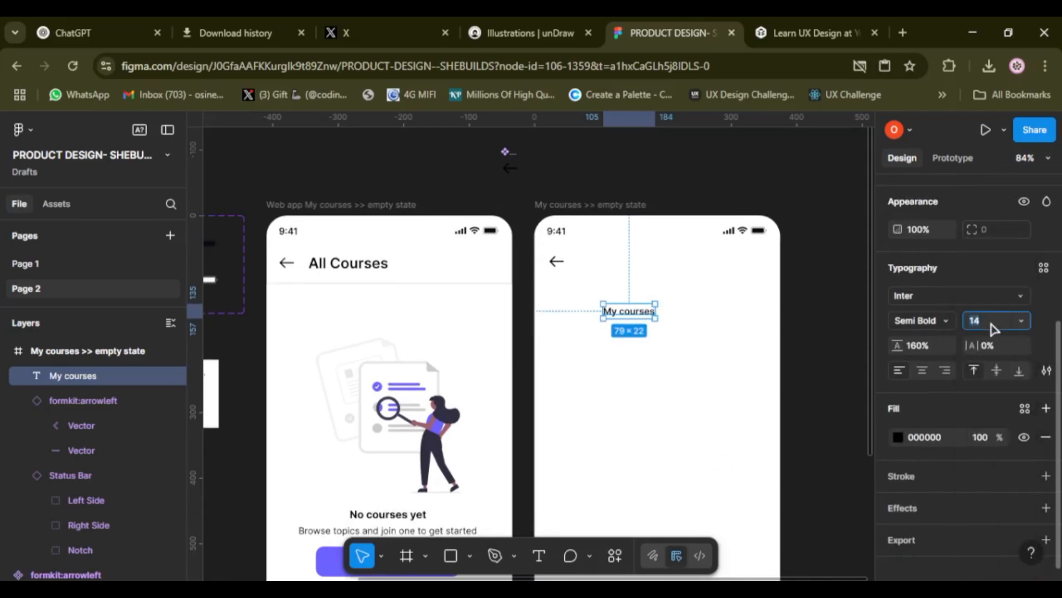
type("22")
key("Return")
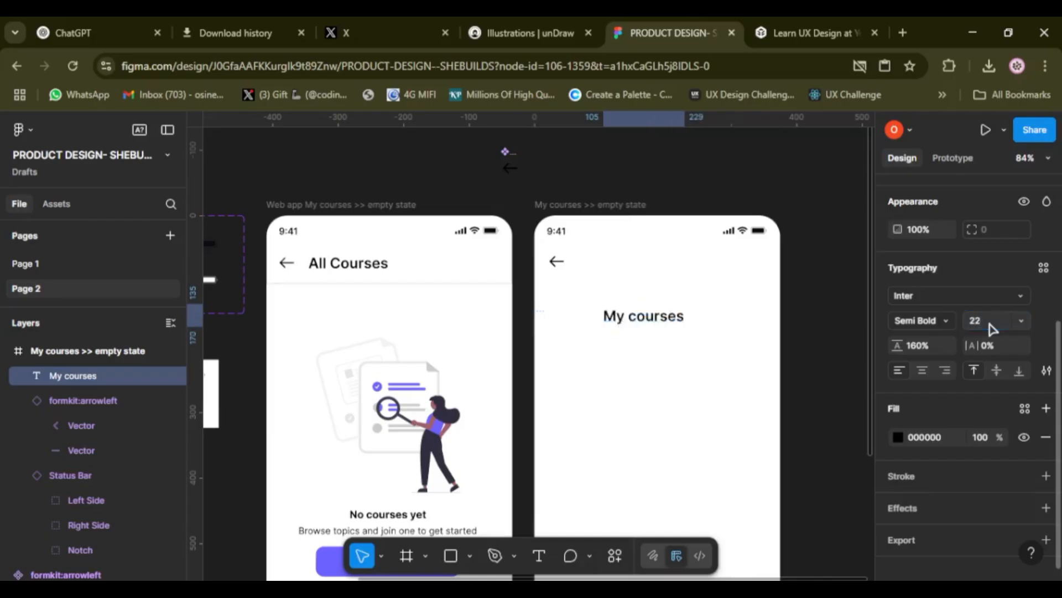
left_click(921, 350)
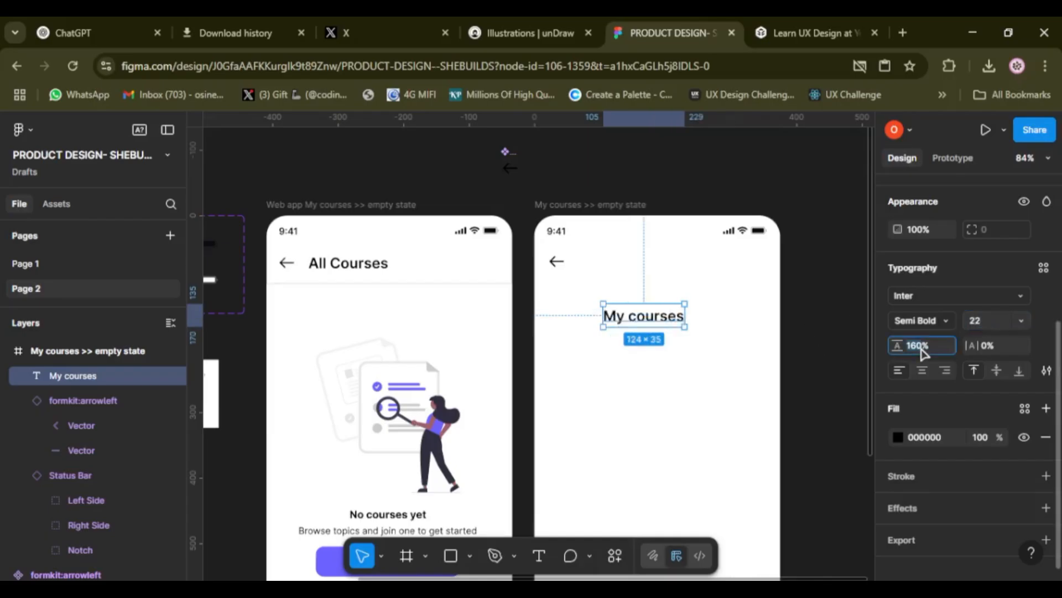
left_click(935, 352)
key("Return")
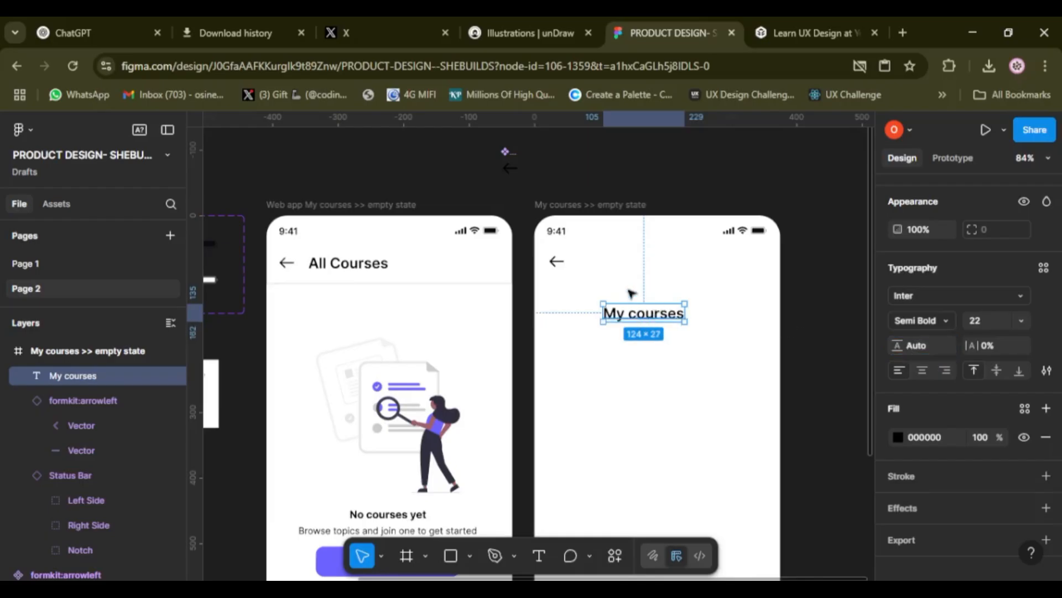
Step: Move the "My courses" title beside the back arrow and wrap both in a horizontal auto layout
left_click_drag(642, 317, 622, 268)
left_click(552, 262, "shift")
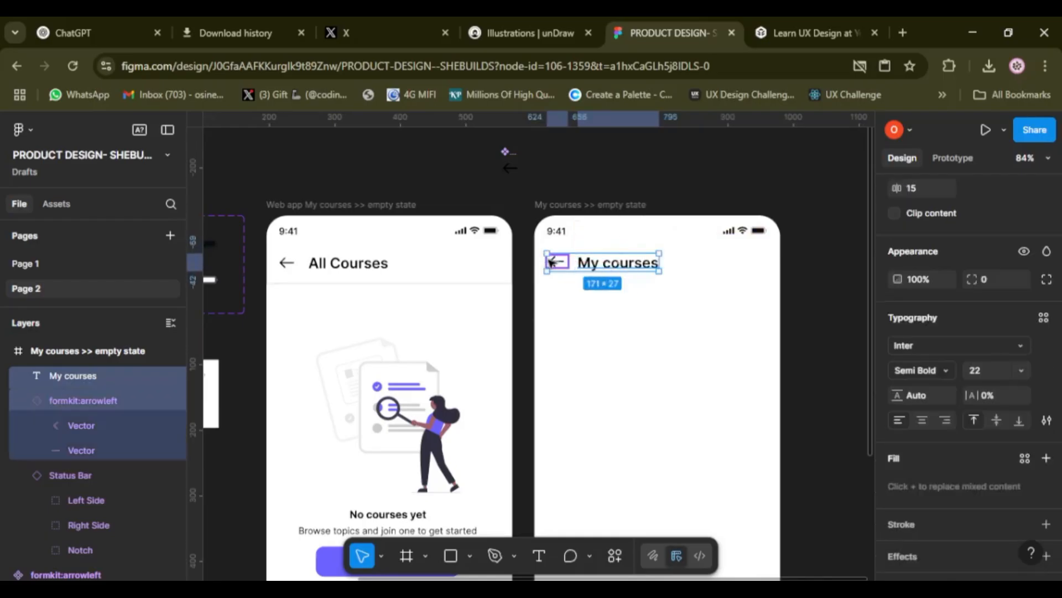
key("shift+a")
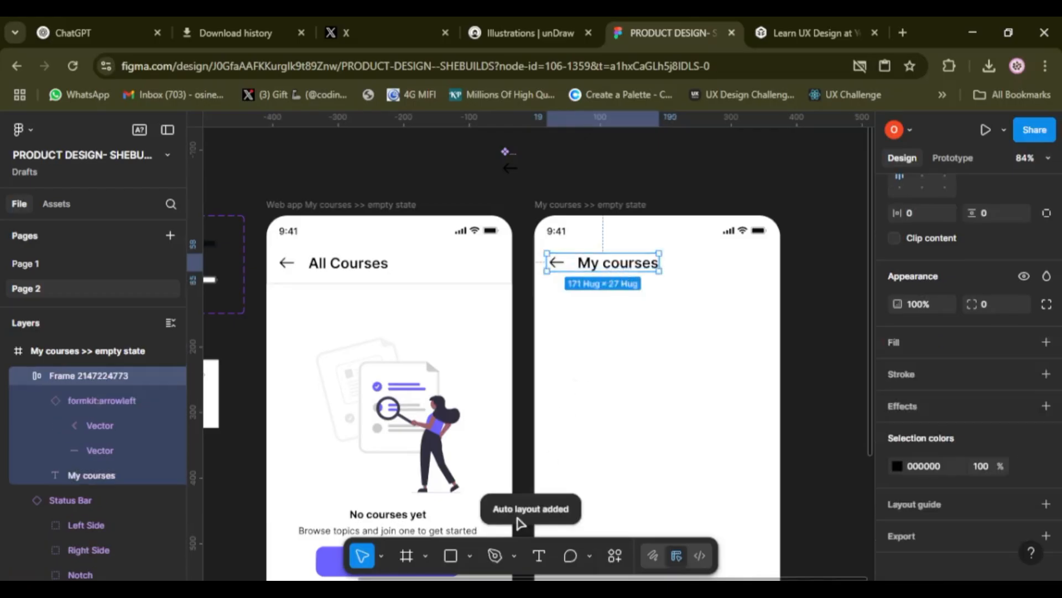
Step: Set the gap between the back arrow and title to 16 and move the header row to Y 60
scroll(1015, 438, "up", 5)
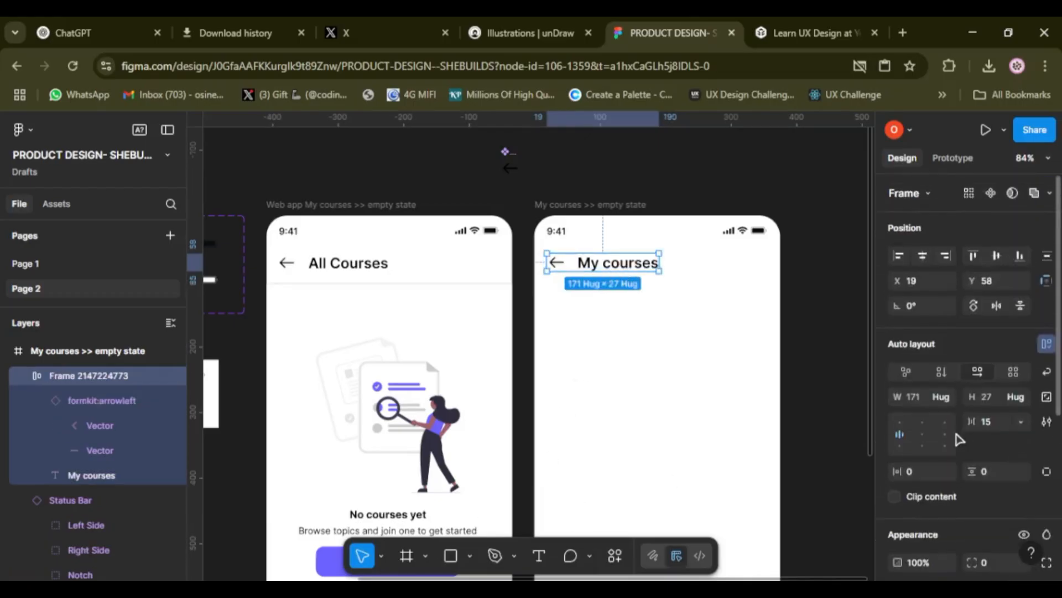
left_click(990, 427)
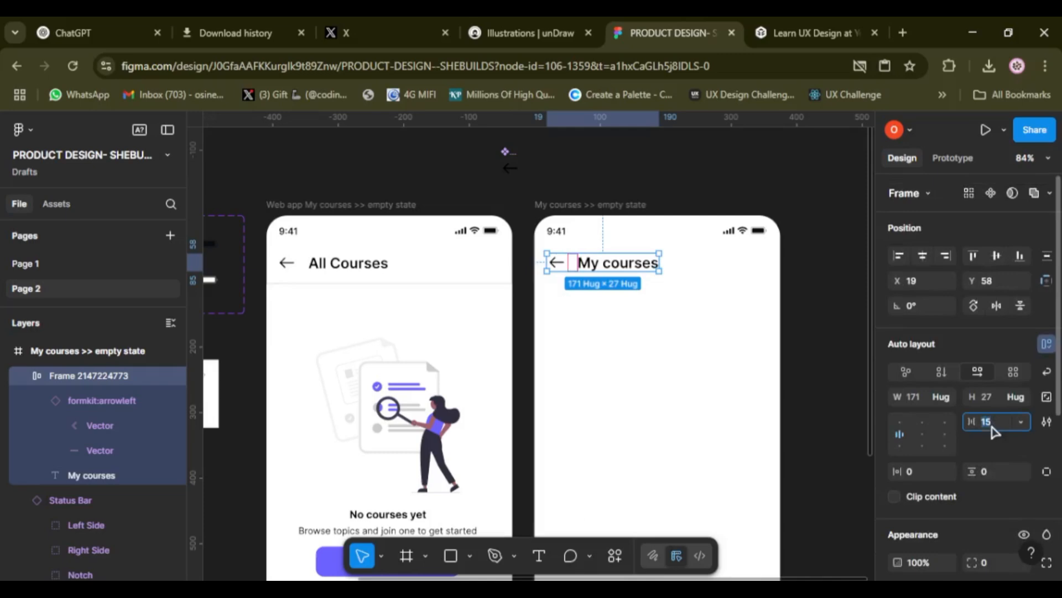
type("16")
key("Return")
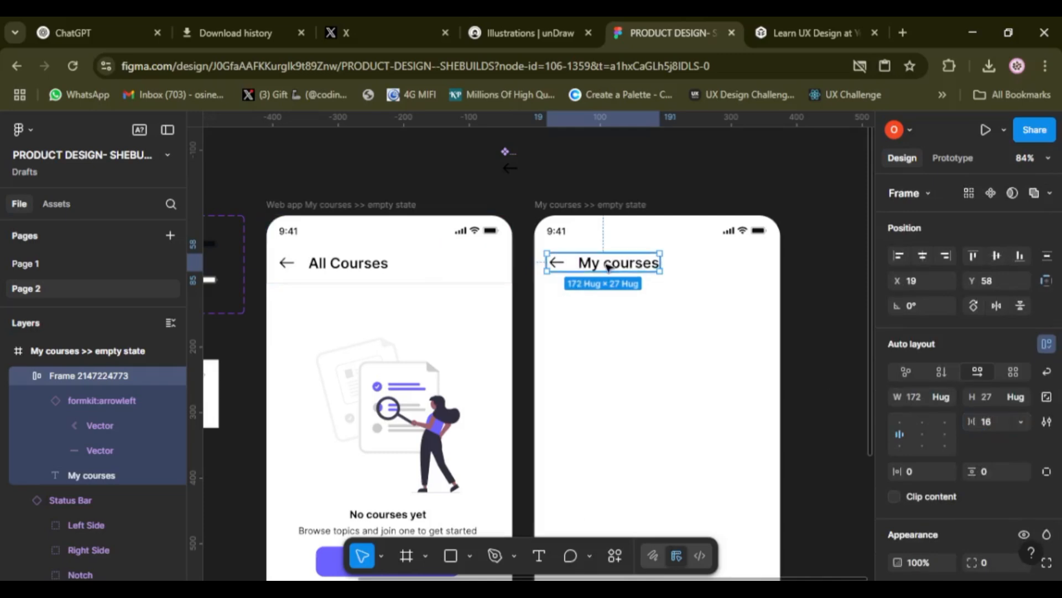
left_click_drag(612, 267, 594, 277)
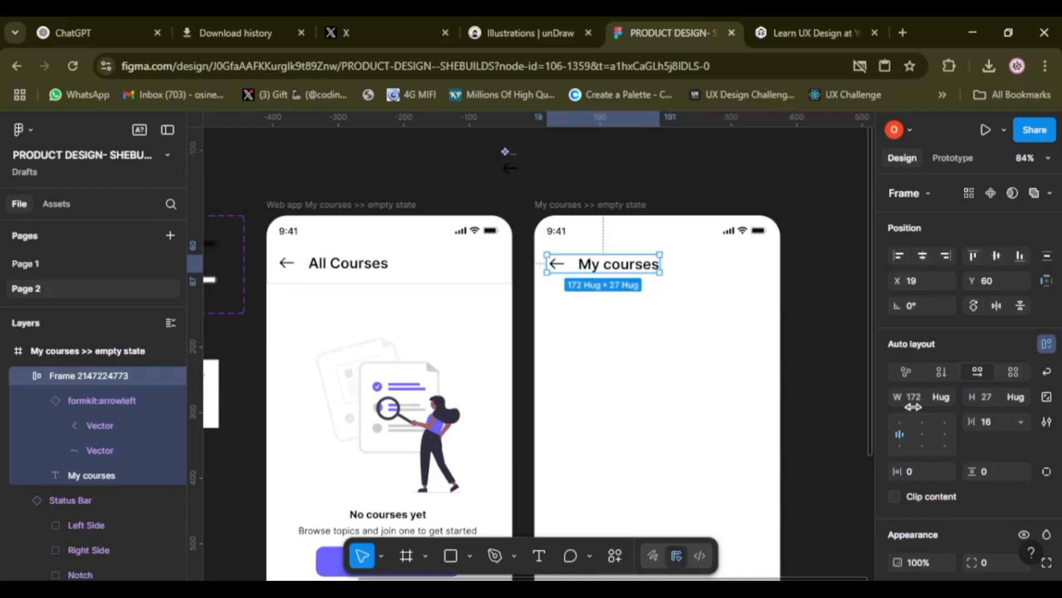
Step: Resize the back arrow and title row to a height of 56 and the phone frame's full width of 375
left_click(986, 397)
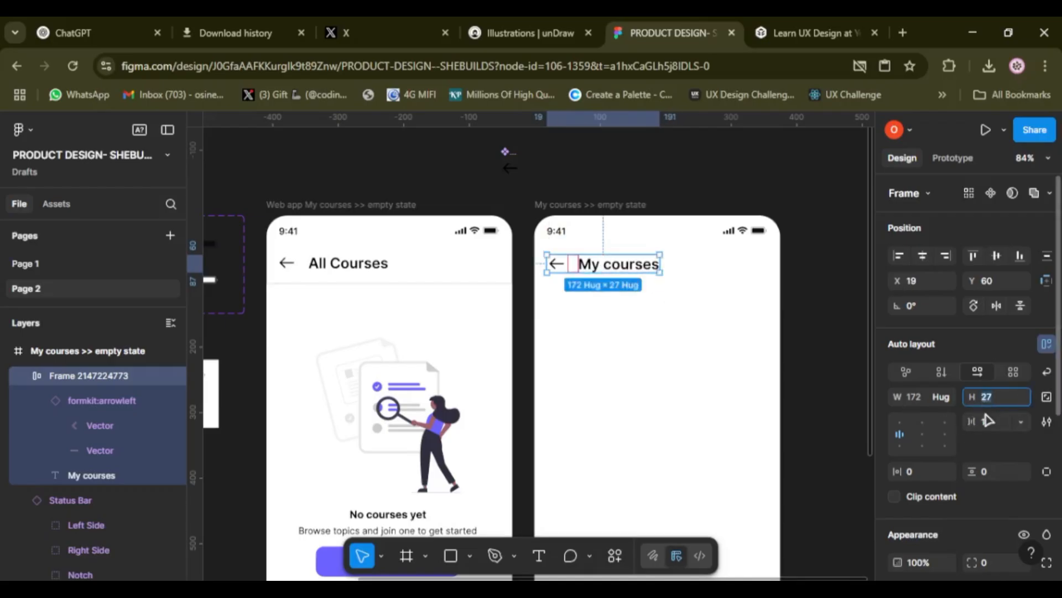
key("Return")
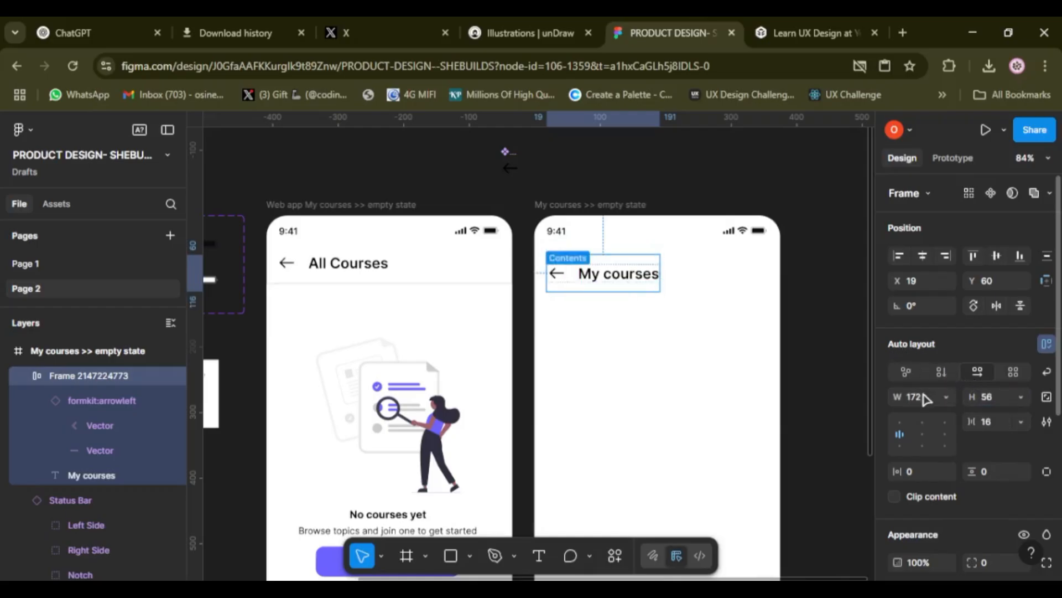
left_click(552, 207)
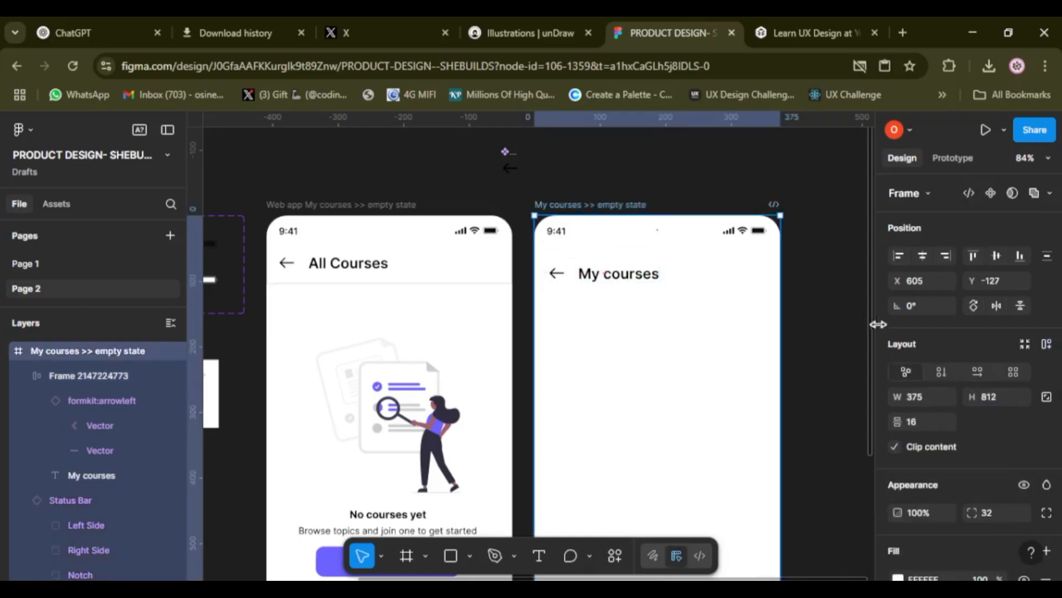
left_click(646, 278)
left_click(922, 400)
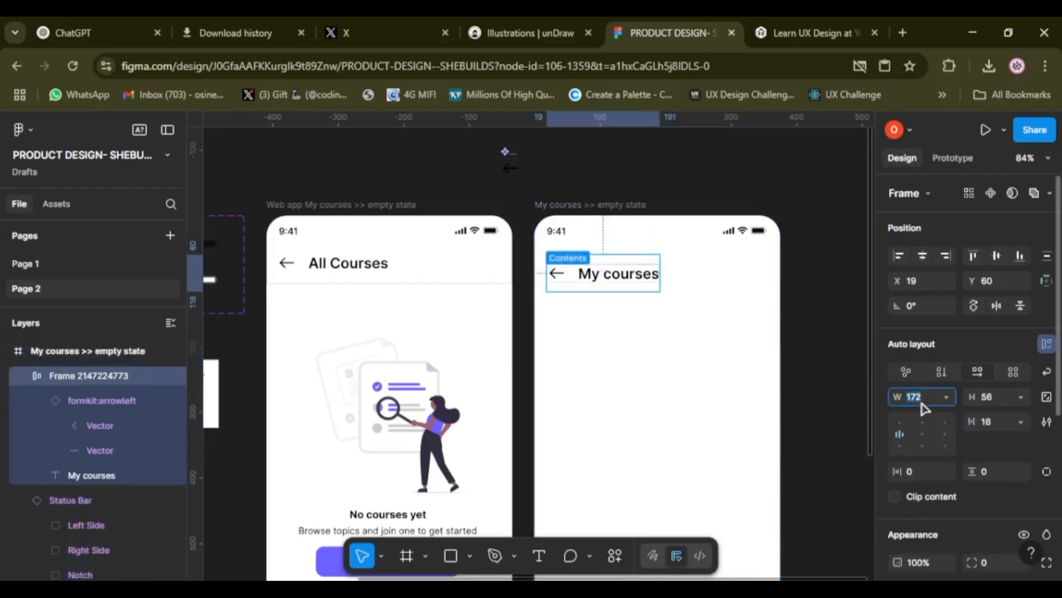
key("BackSpace")
key("Return")
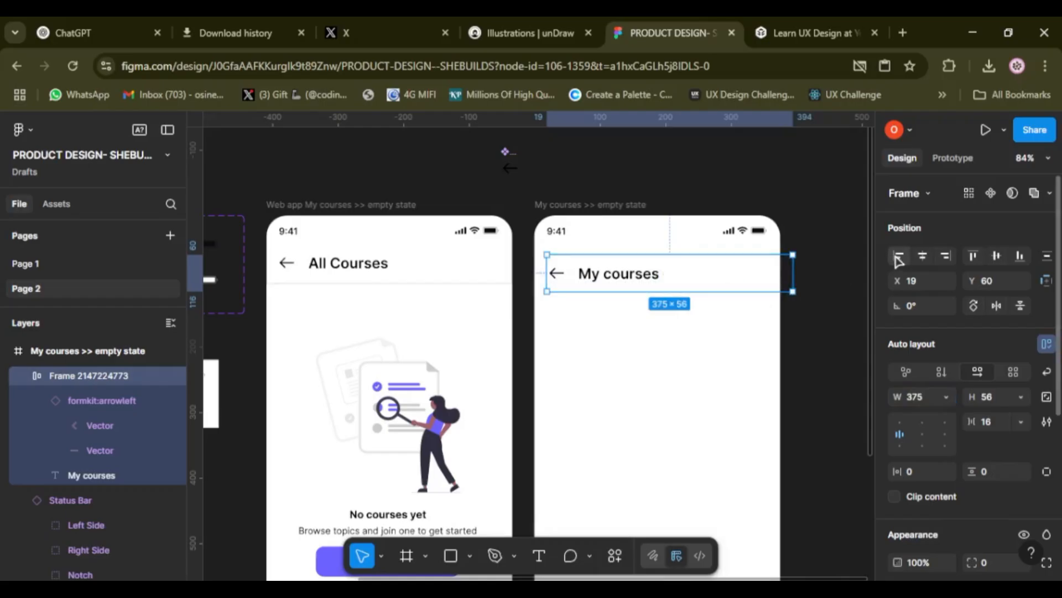
Step: Centre the header row horizontally in the phone frame and set its horizontal padding to 16
left_click(923, 257)
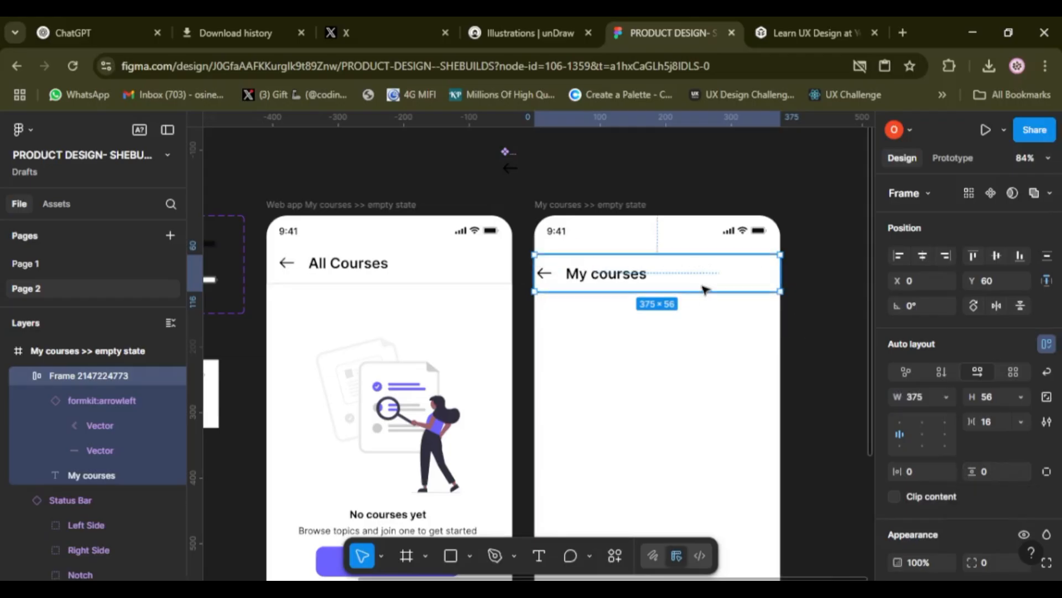
left_click(914, 477)
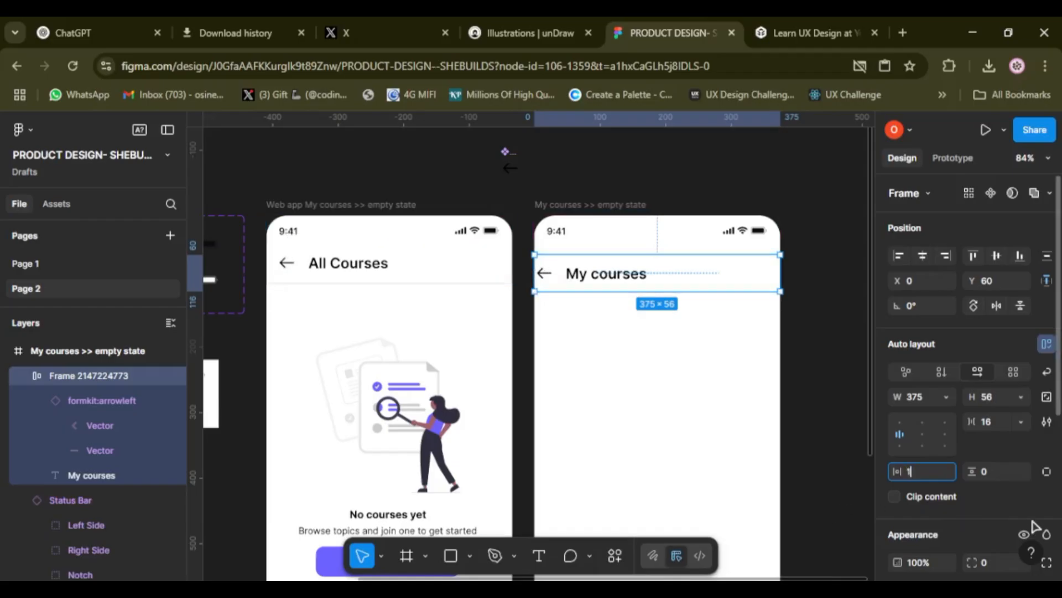
type("6")
key("Return")
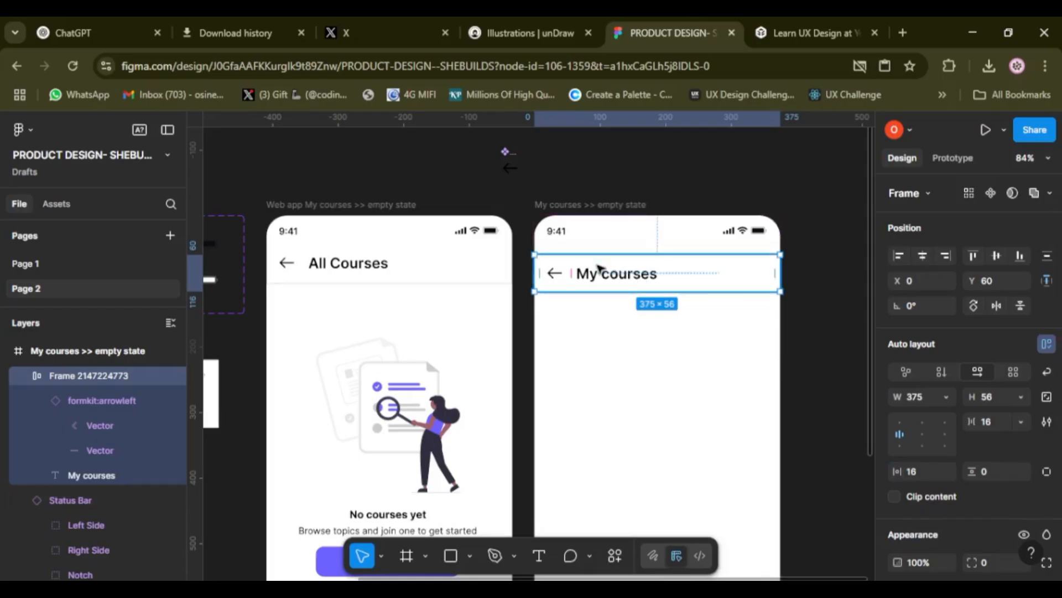
Step: Wrap the status bar and the "My courses" header row in one vertical auto layout, undoing the extra outer wrapper
left_click(588, 233, "shift")
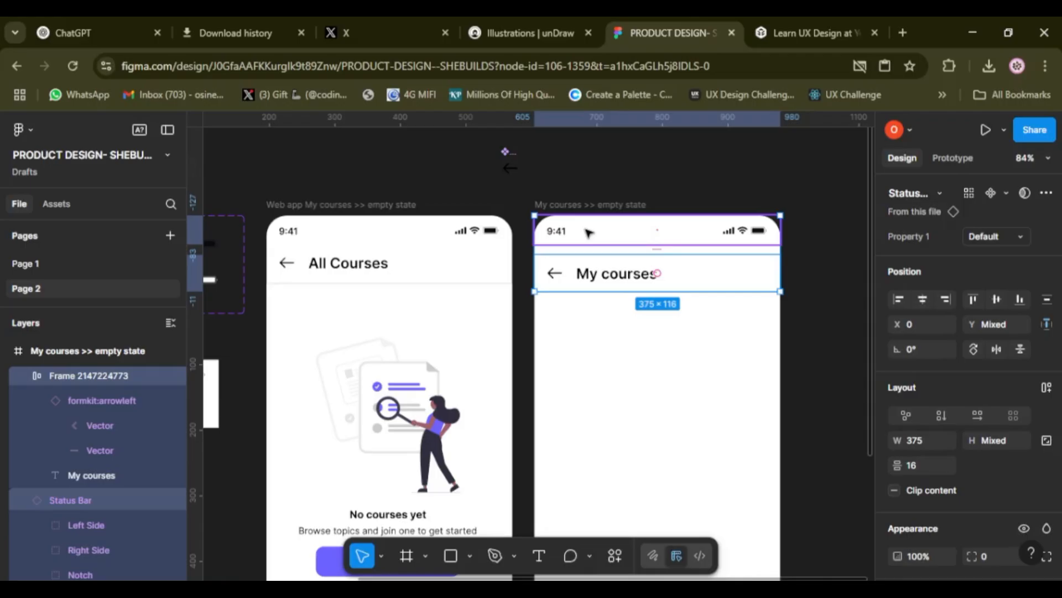
key("shift+a")
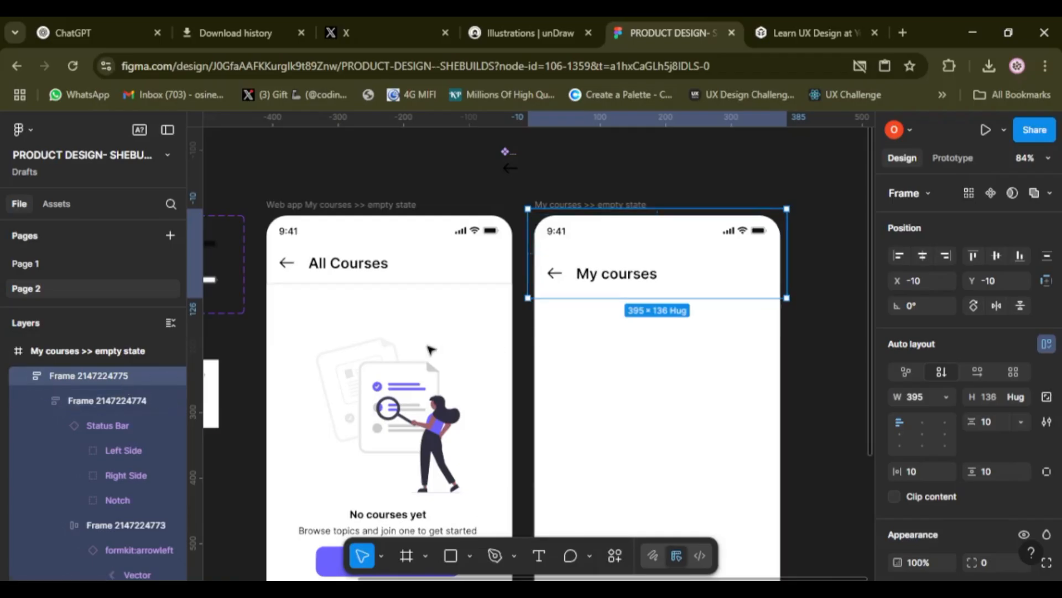
left_click(43, 401)
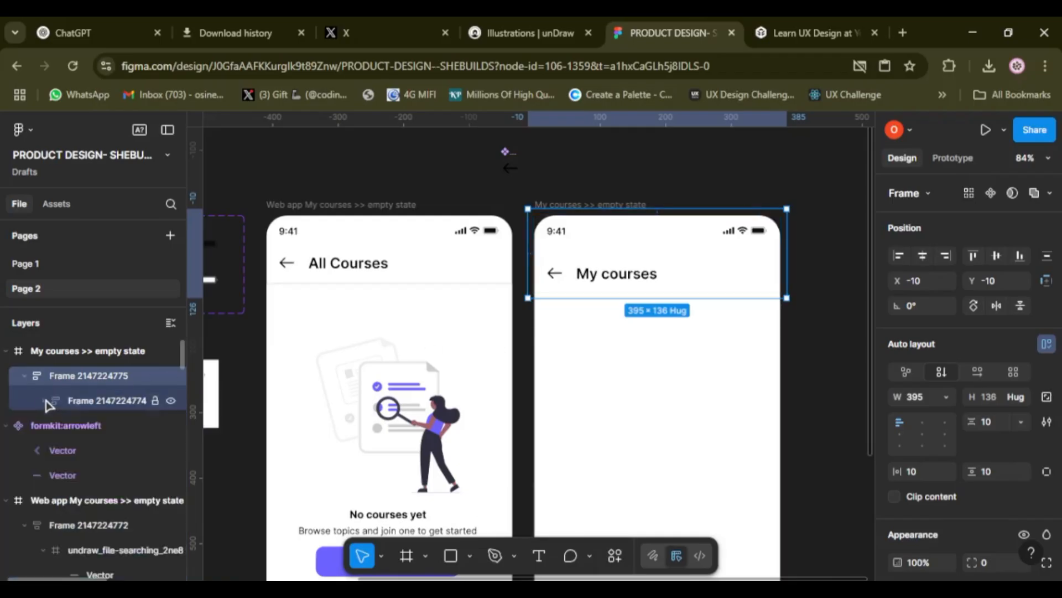
left_click(43, 400)
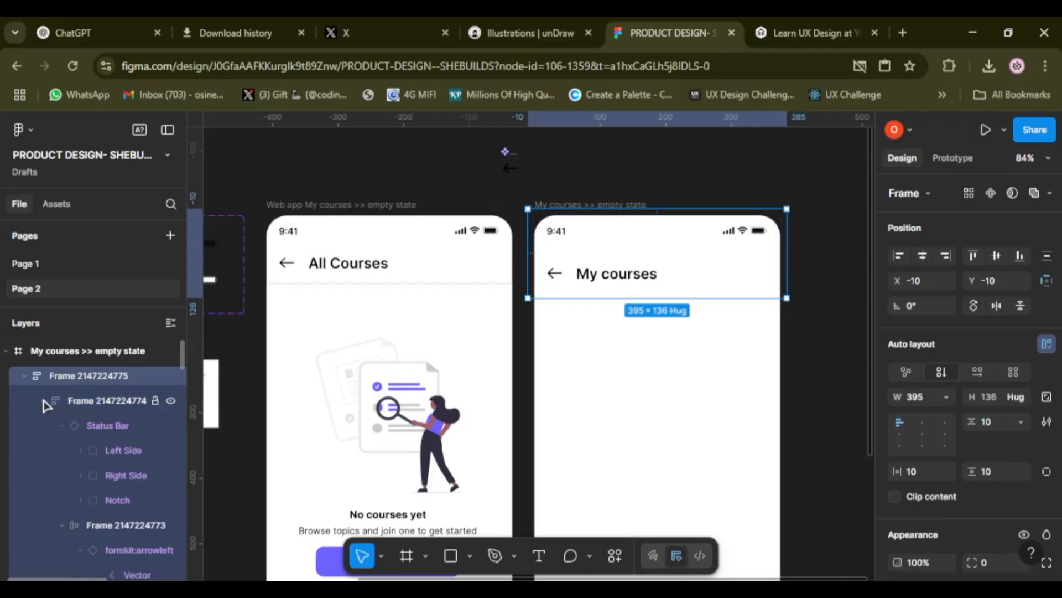
key("ctrl+z")
key("ctrl+z")
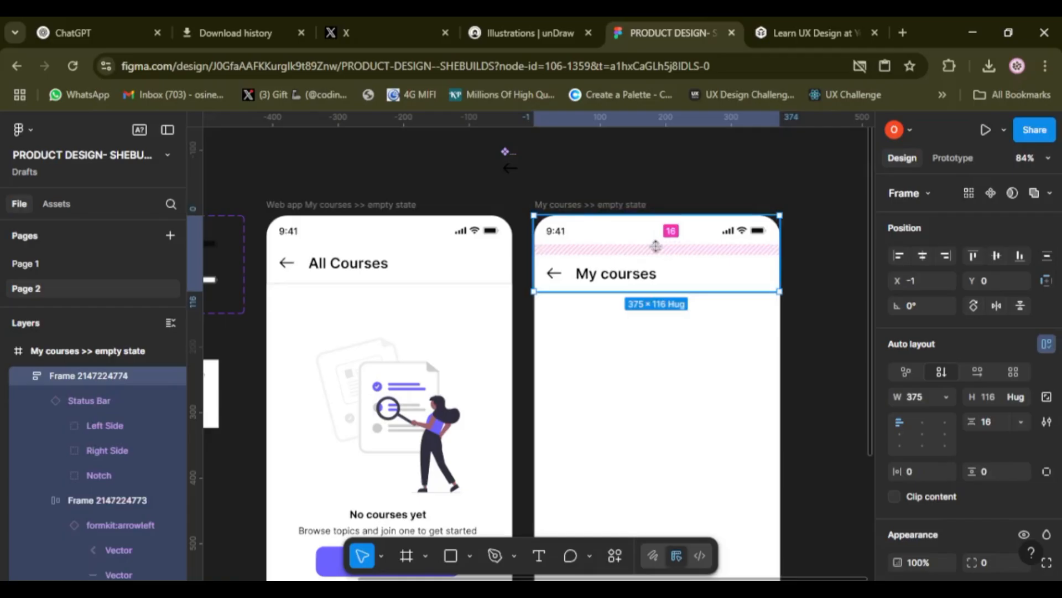
Step: Set the gap between the status bar and header row to 0 and centre their combined frame horizontally
left_click(989, 423)
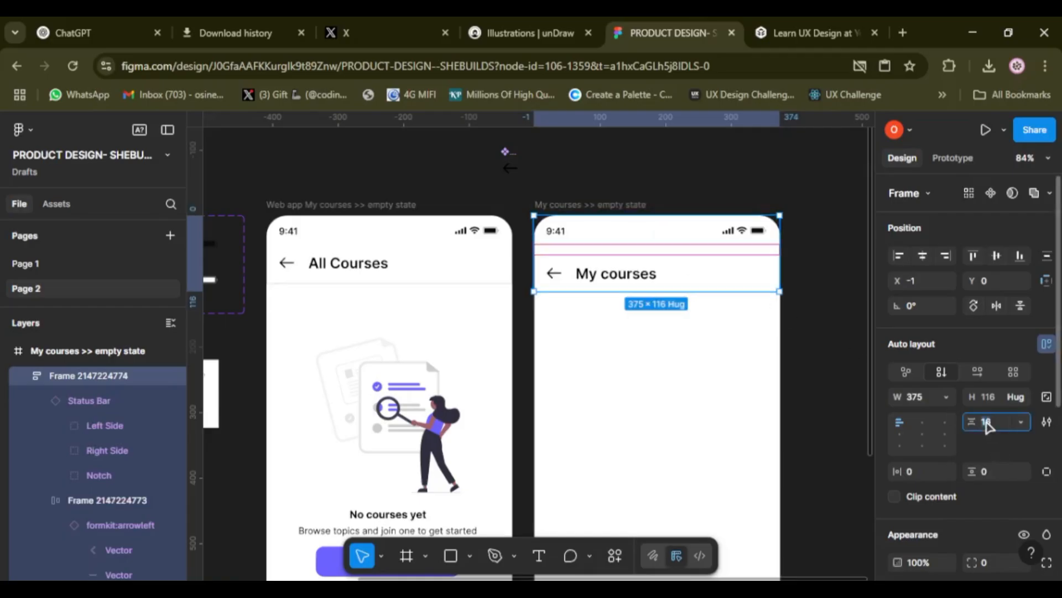
type("0")
key("Return")
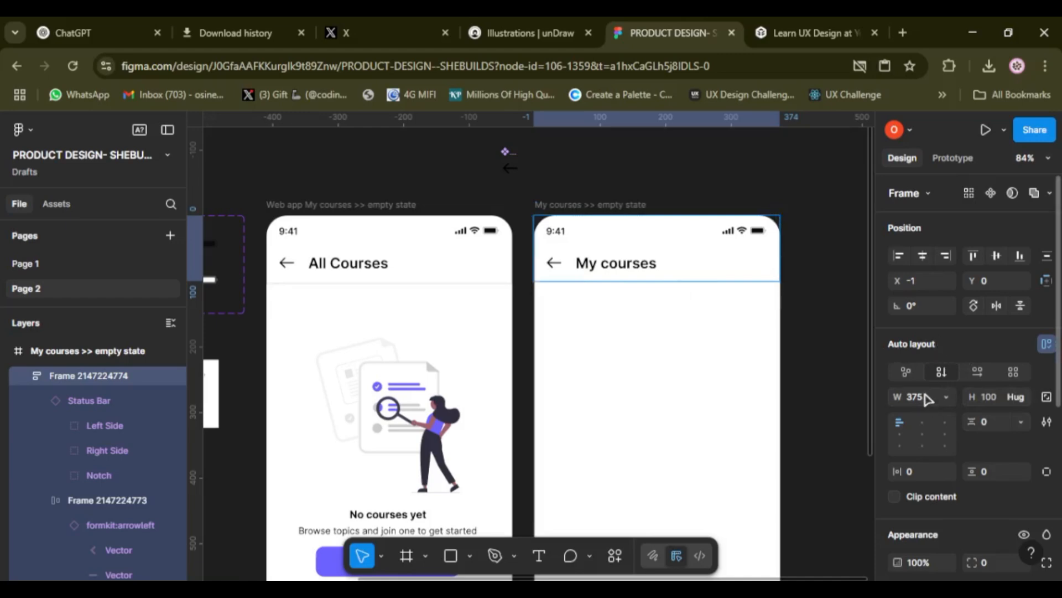
left_click(922, 257)
Step: Set the height of the combined status bar and header frame to 104
left_click(992, 403)
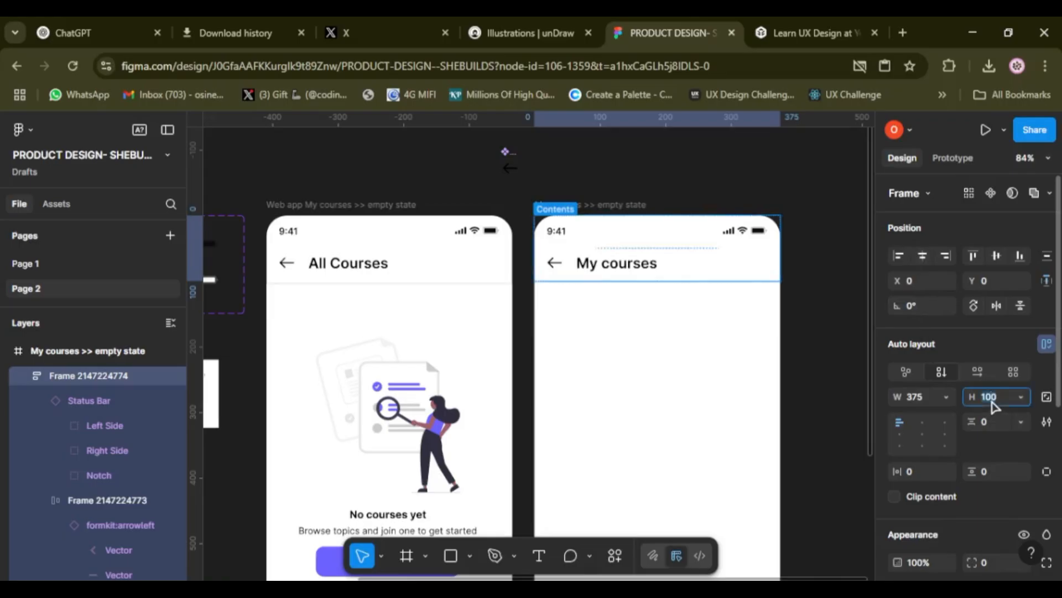
key("BackSpace")
type("104")
key("Return")
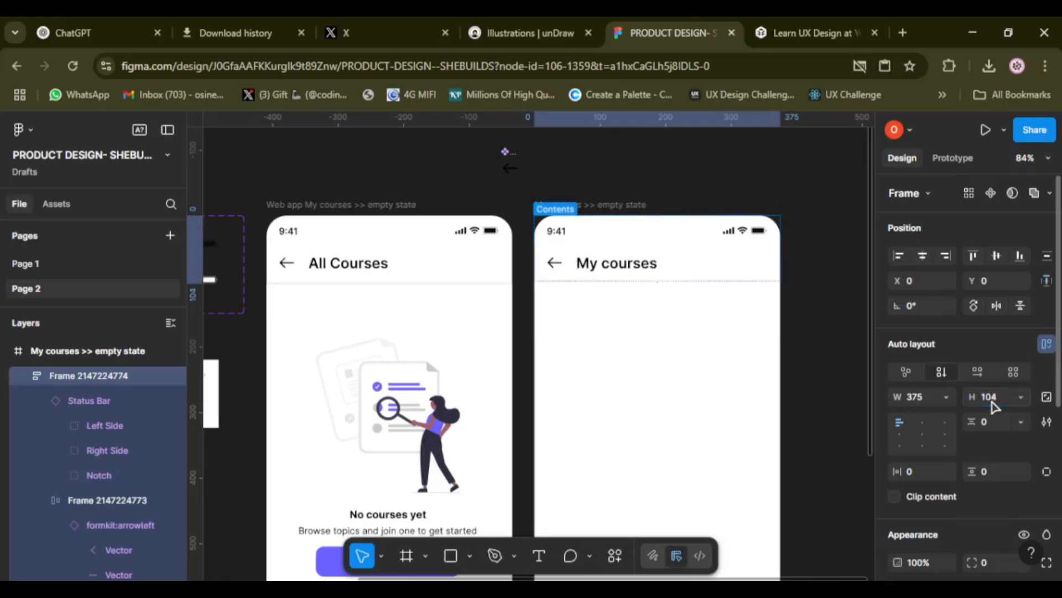
Step: Add an inside stroke of weight 1 to the combined status bar and header frame of the "My courses" screen
left_click(352, 282)
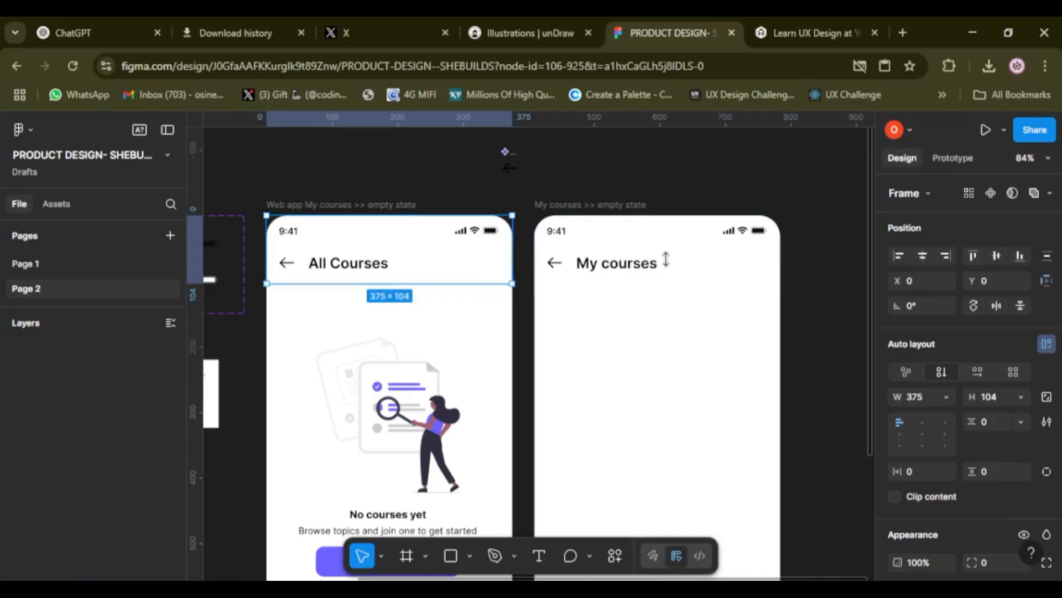
left_click(614, 256)
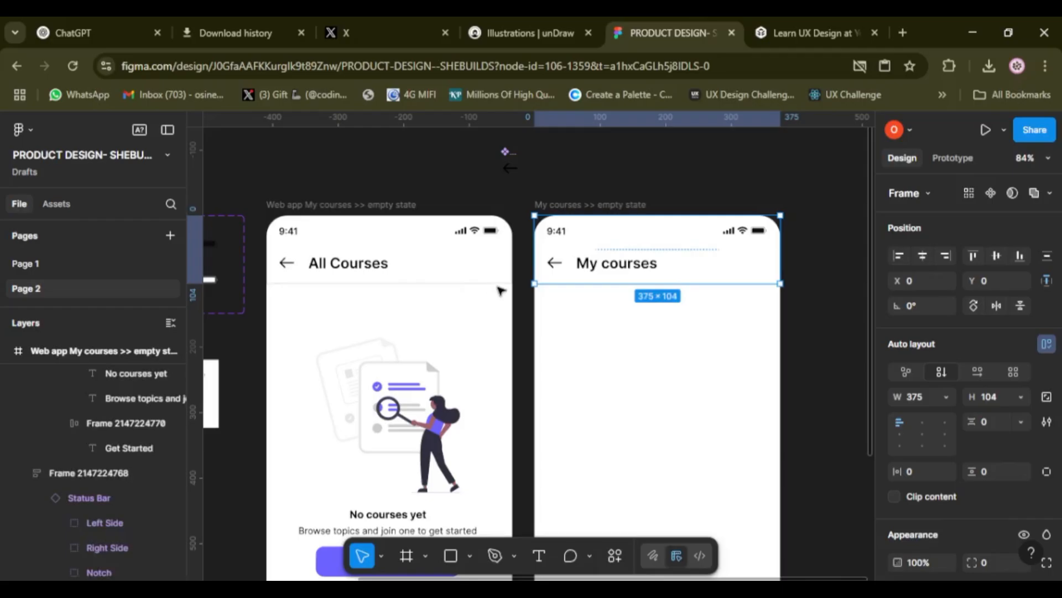
left_click(669, 336)
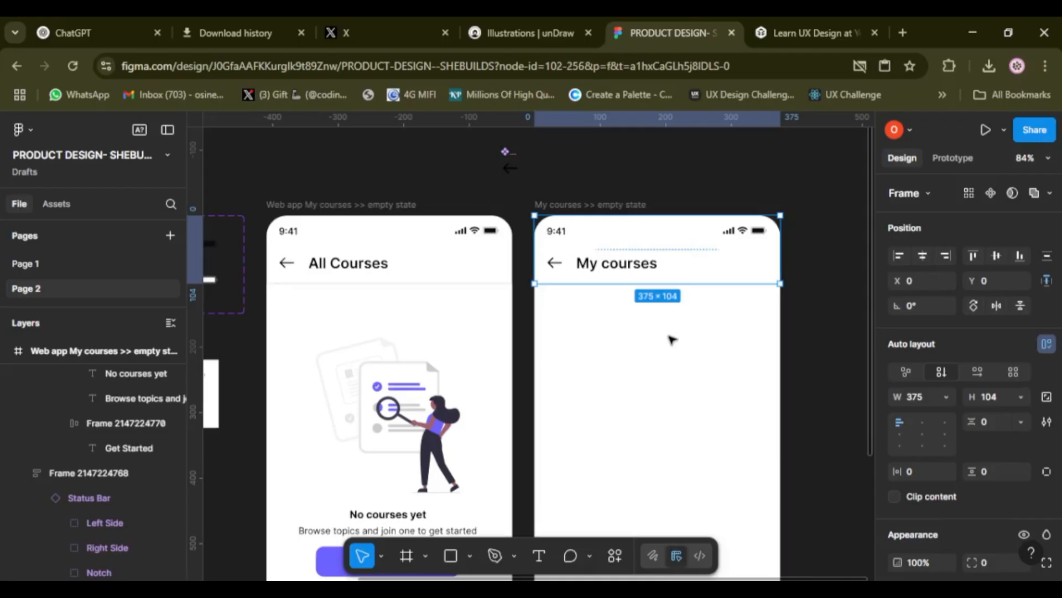
left_click(585, 281)
scroll(974, 443, "down", 5)
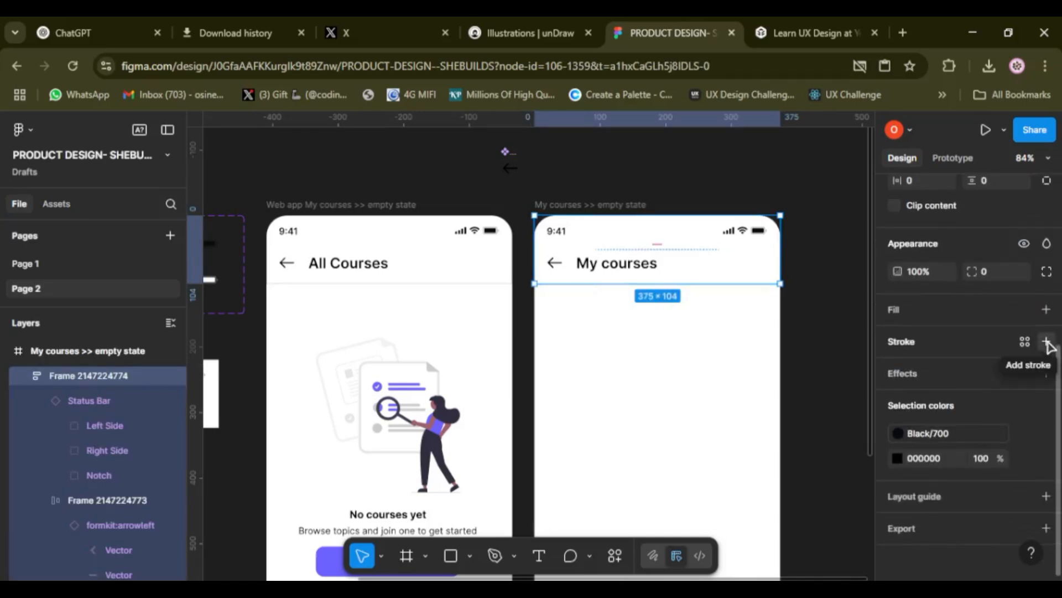
left_click(1047, 341)
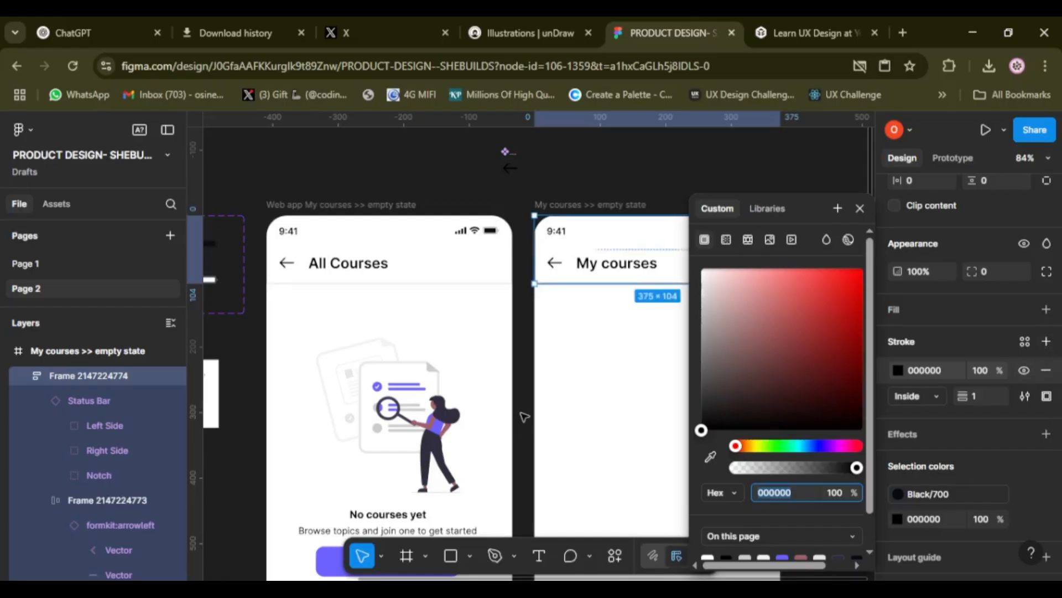
scroll(526, 417, "right", 3)
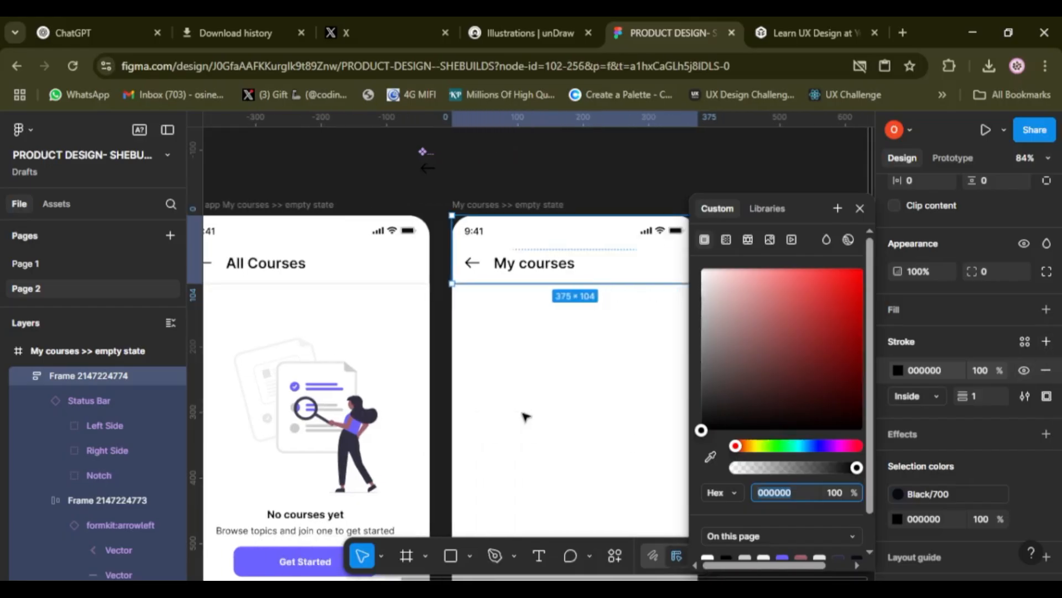
left_click(526, 416)
Step: Set the stroke colour of the "My courses" header frame to the light grey D3D0D0
left_click(544, 260)
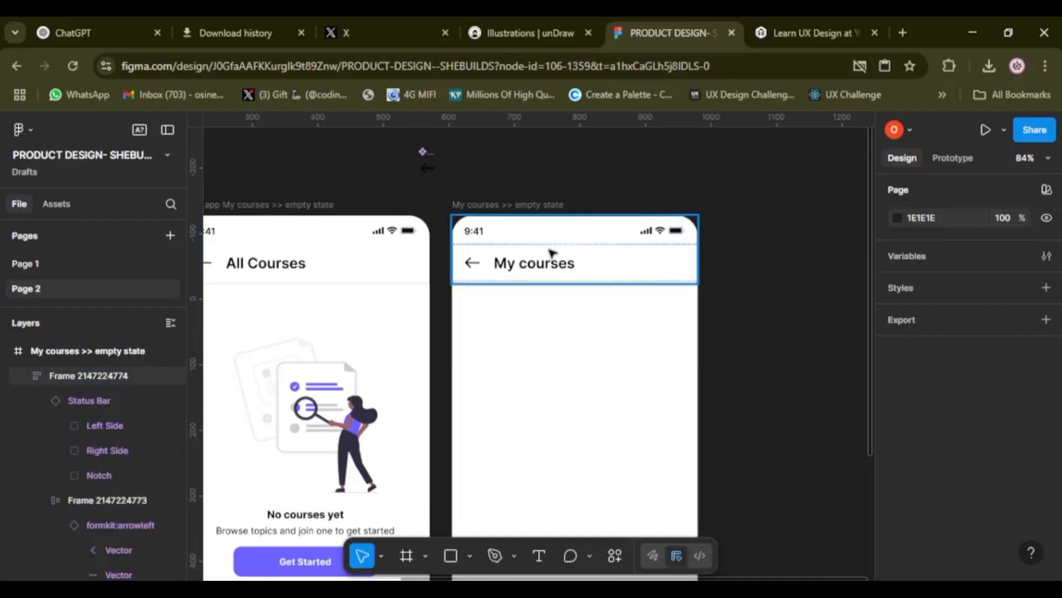
left_click(552, 252)
scroll(949, 534, "down", 5)
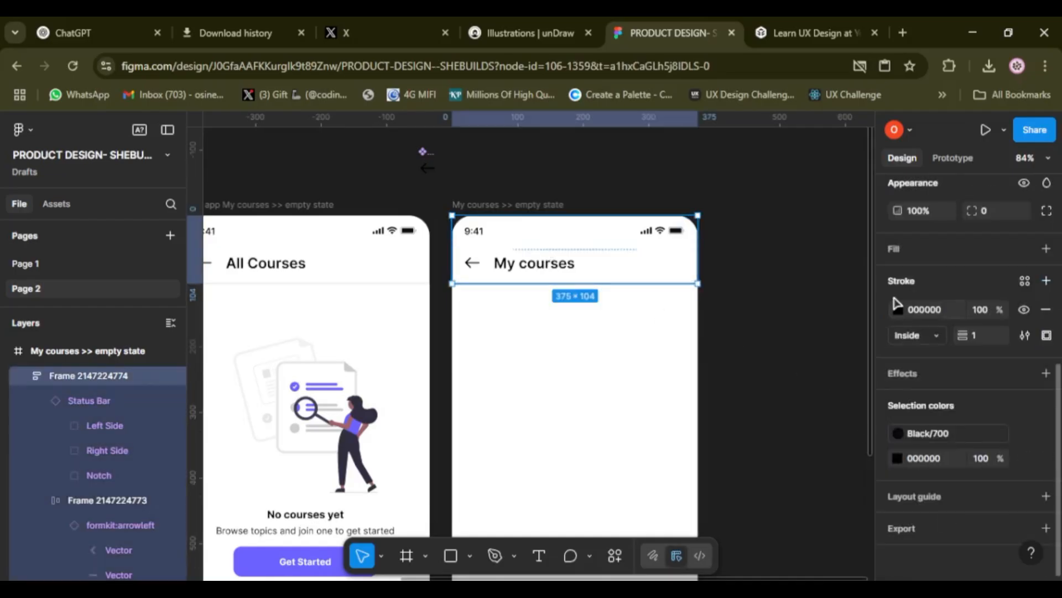
left_click(897, 309)
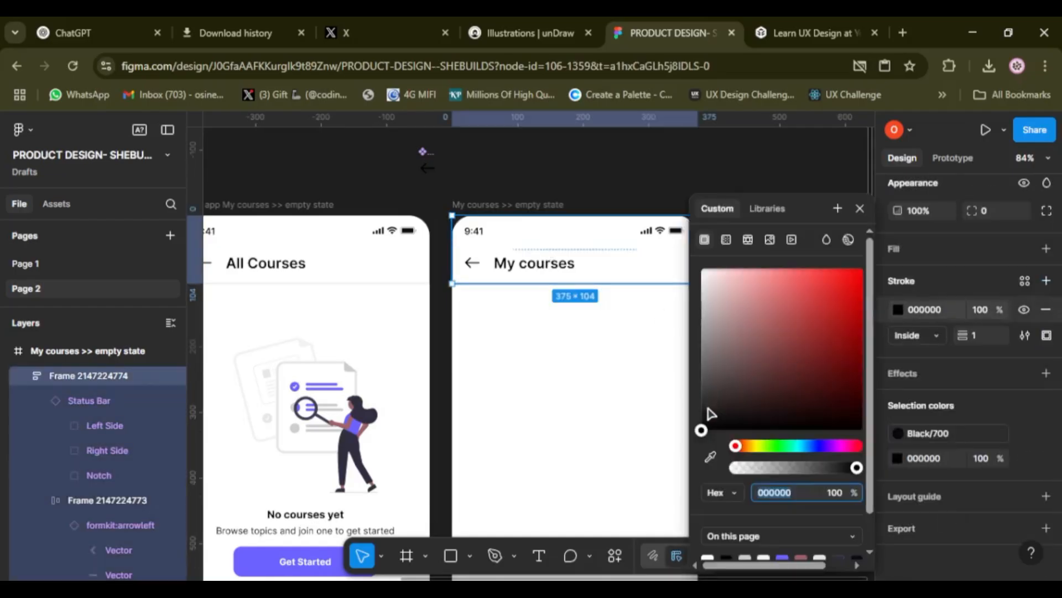
left_click(702, 431)
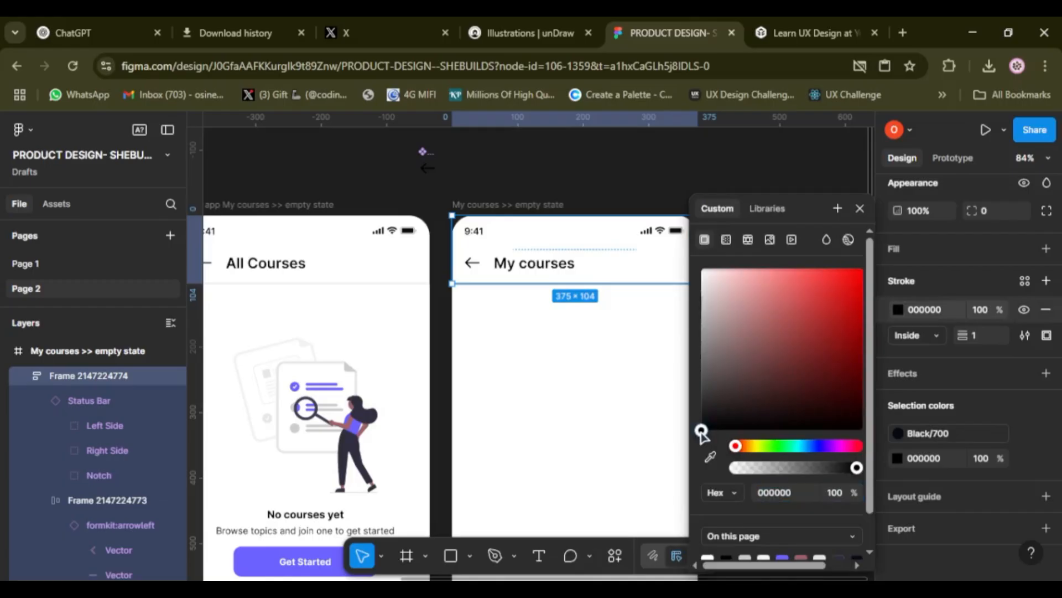
left_click_drag(702, 431, 703, 298)
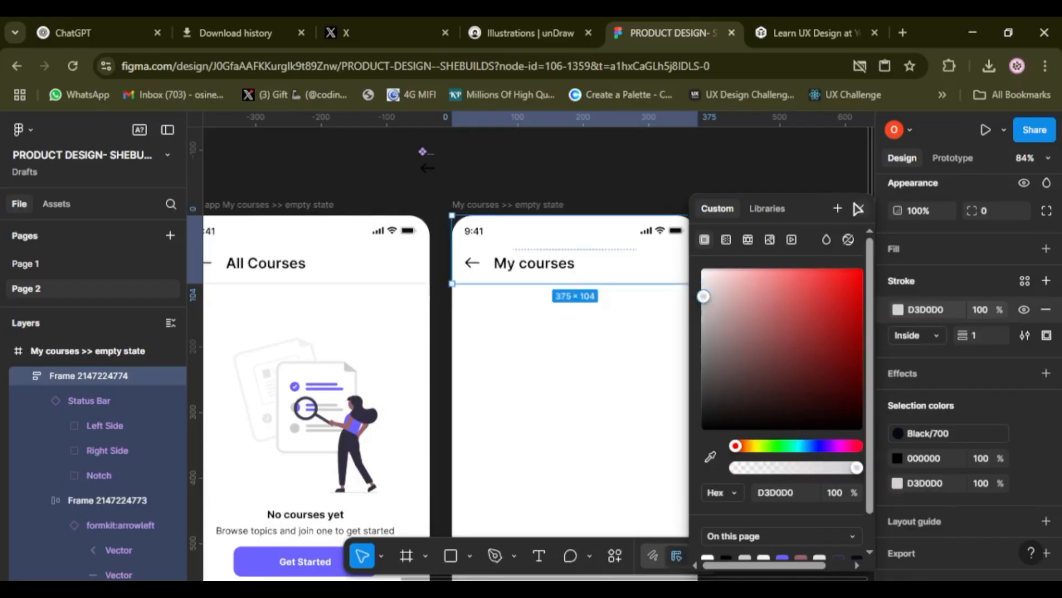
left_click(858, 209)
left_click(818, 313)
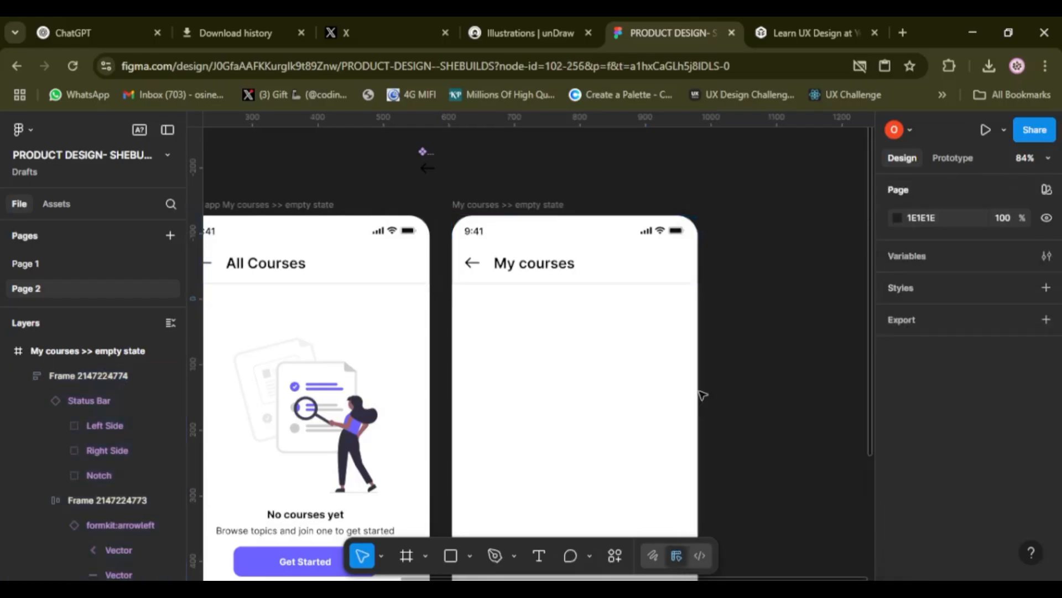
scroll(634, 299, "up", 2)
scroll(633, 299, "down", 5)
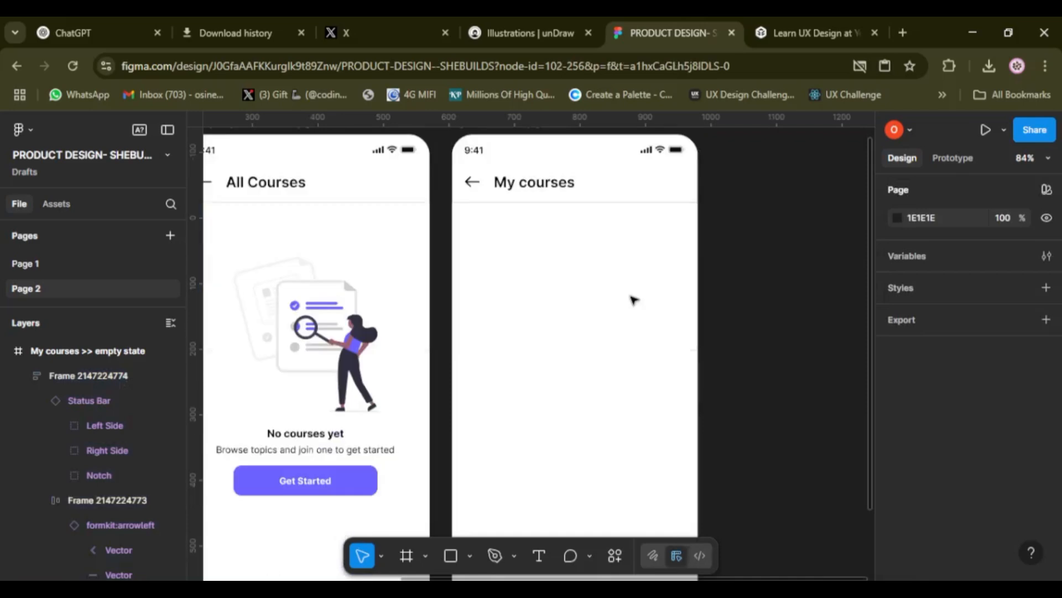
scroll(633, 299, "left", 3)
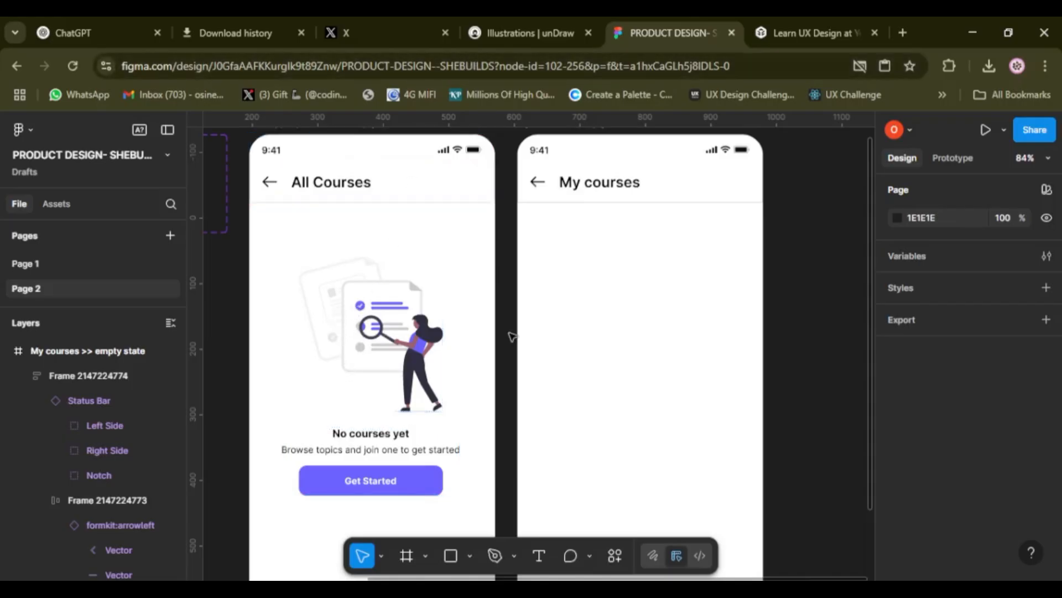
Step: Switch to unDraw, search the illustrations for "search", and view the download options of the "File searching" illustration
left_click(520, 41)
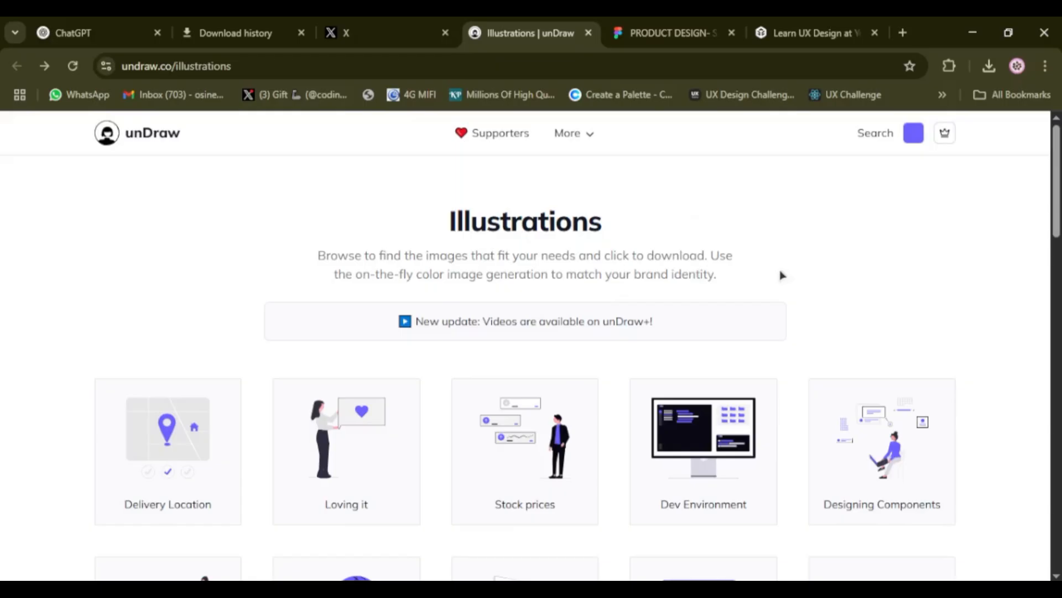
left_click(878, 136)
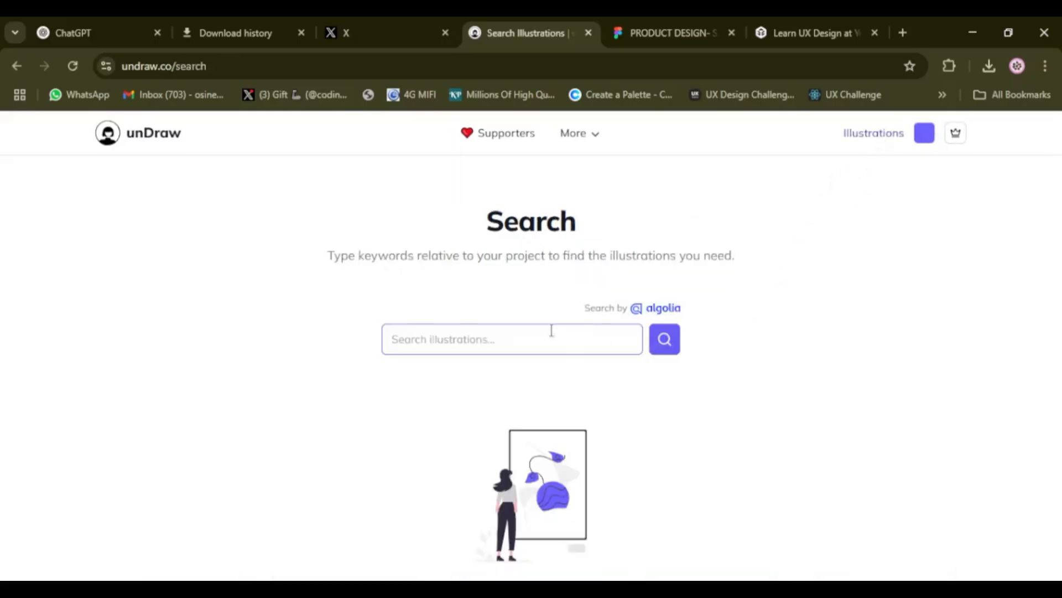
type("sea")
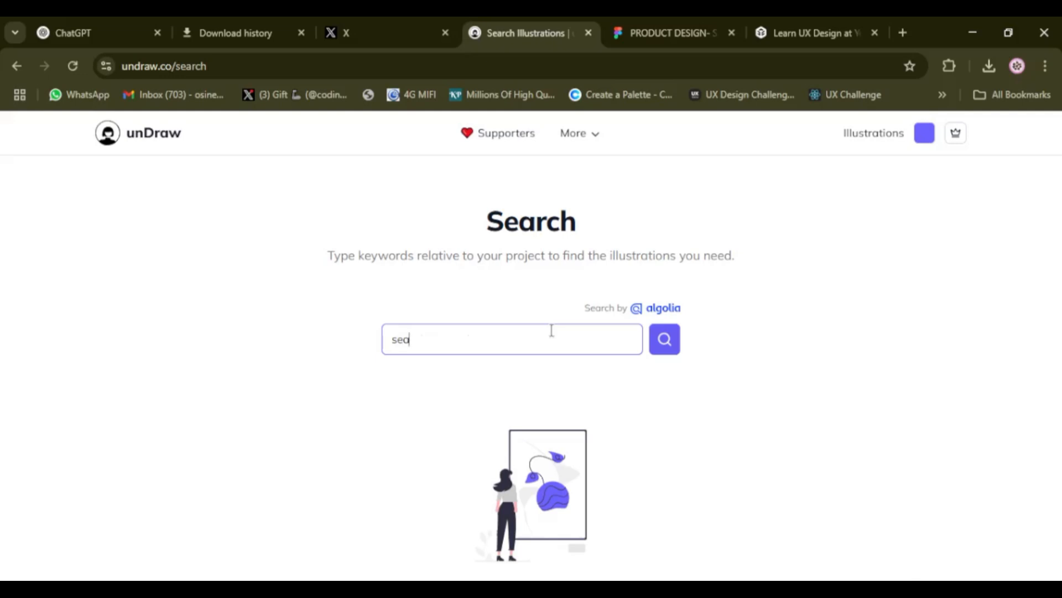
type("rch")
key("Return")
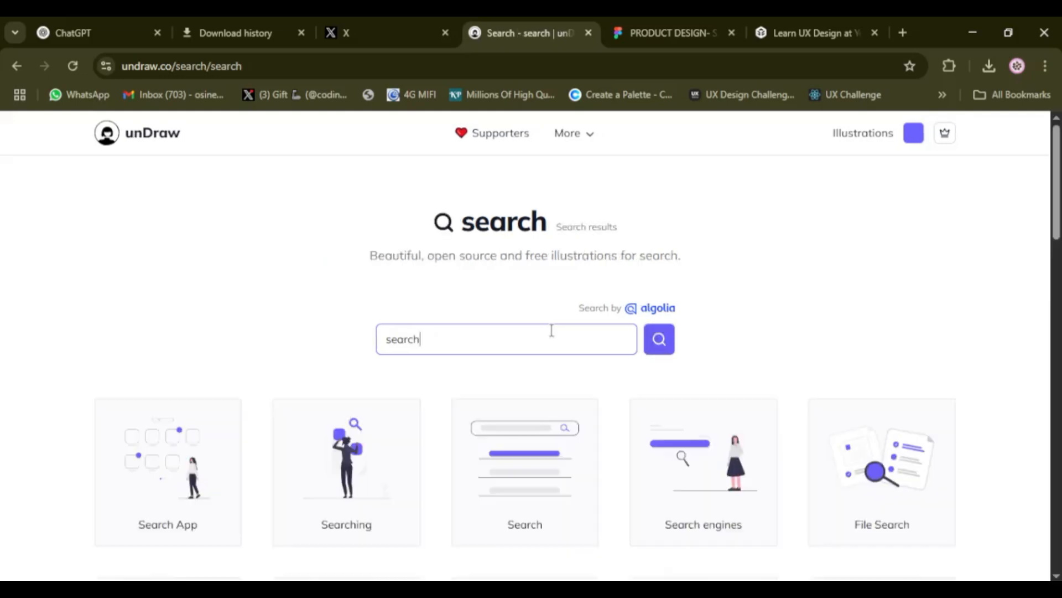
scroll(550, 330, "down", 4)
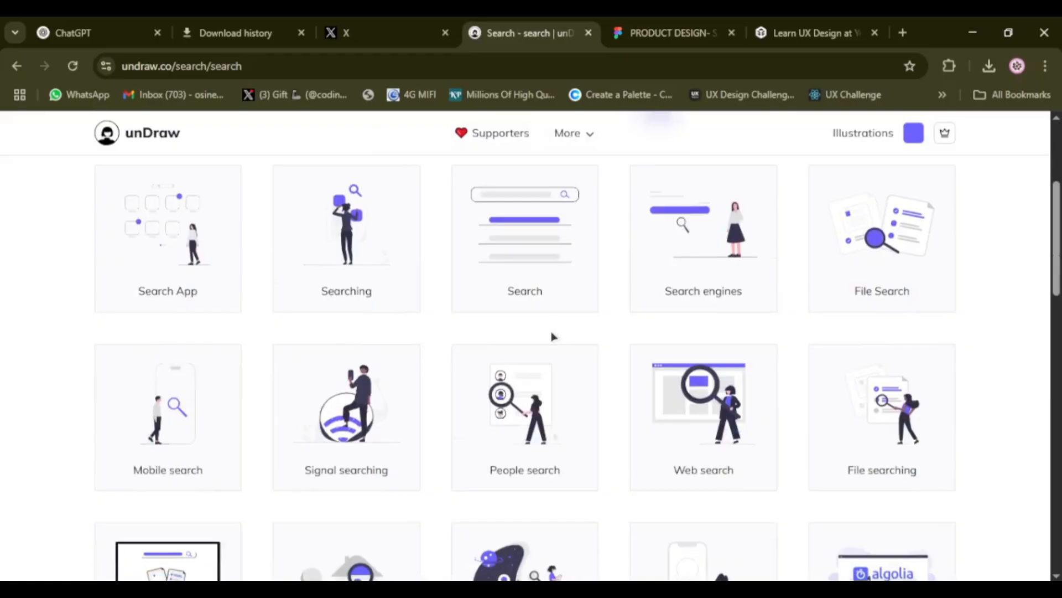
left_click(856, 402)
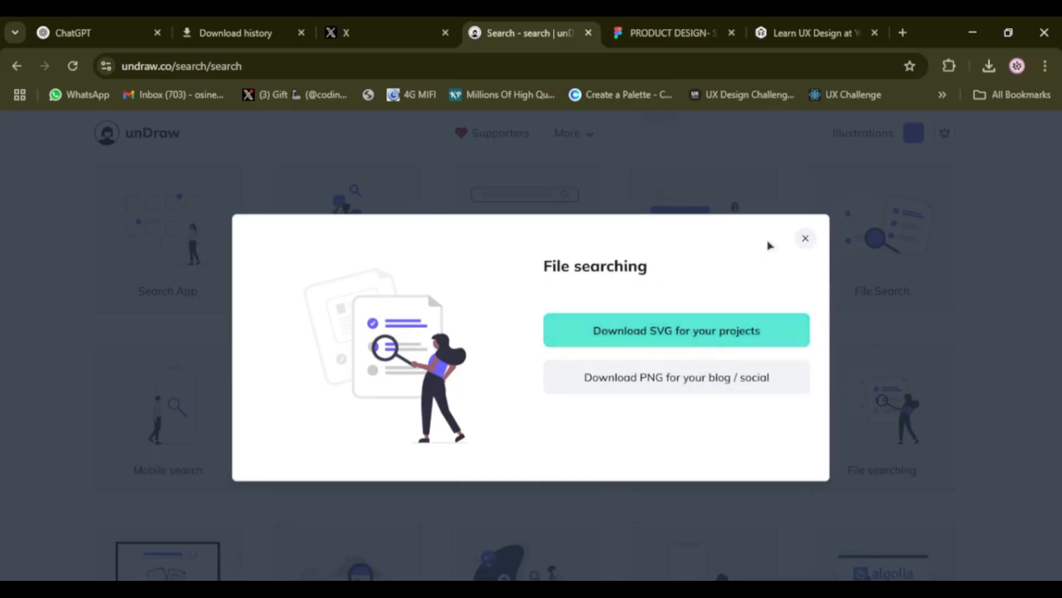
left_click(806, 239)
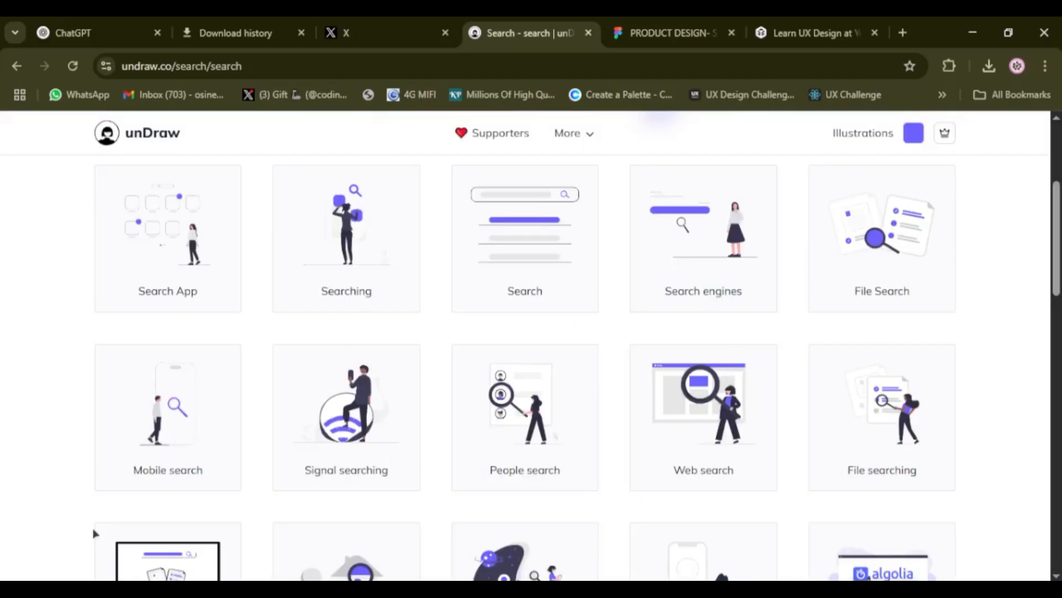
Step: Copy undraw_file-searching_2ne8 (1).svg from the Downloads folder and paste it into the "My courses >> empty state" frame in Figma
left_click(62, 590)
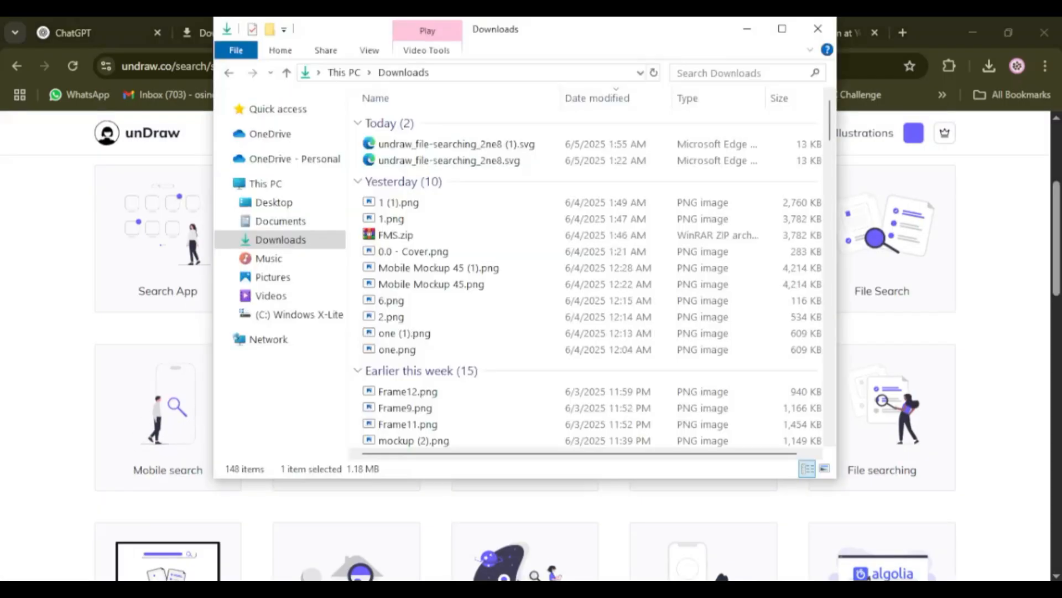
left_click(455, 145)
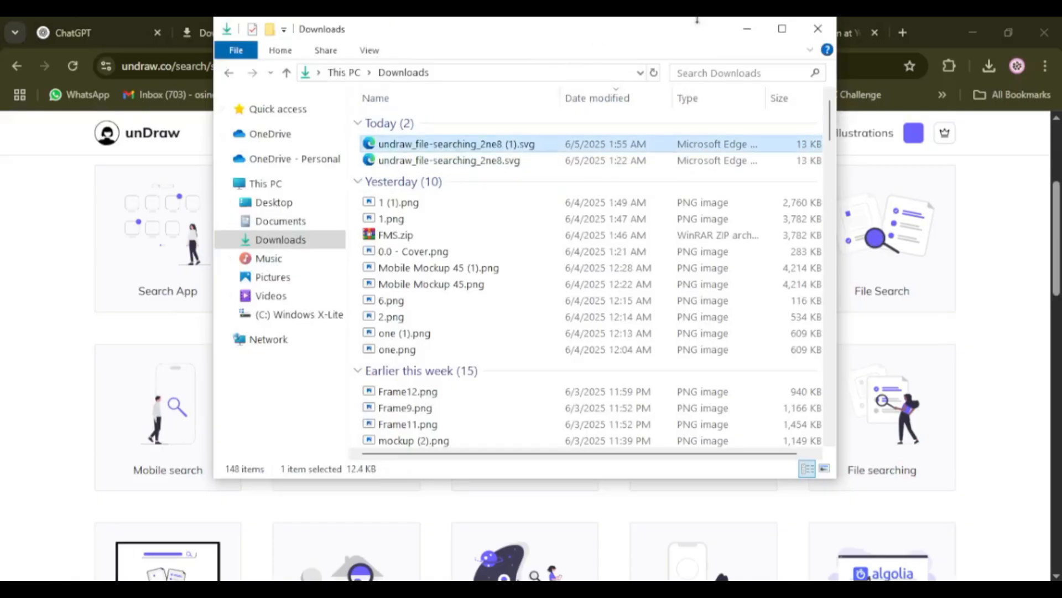
left_click(747, 29)
left_click(686, 37)
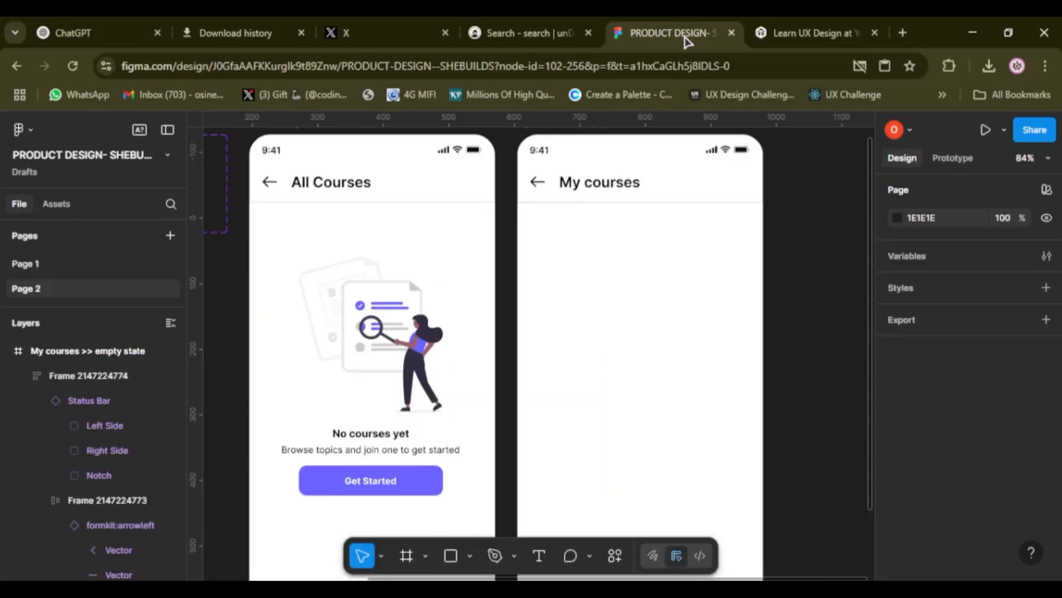
left_click(570, 138)
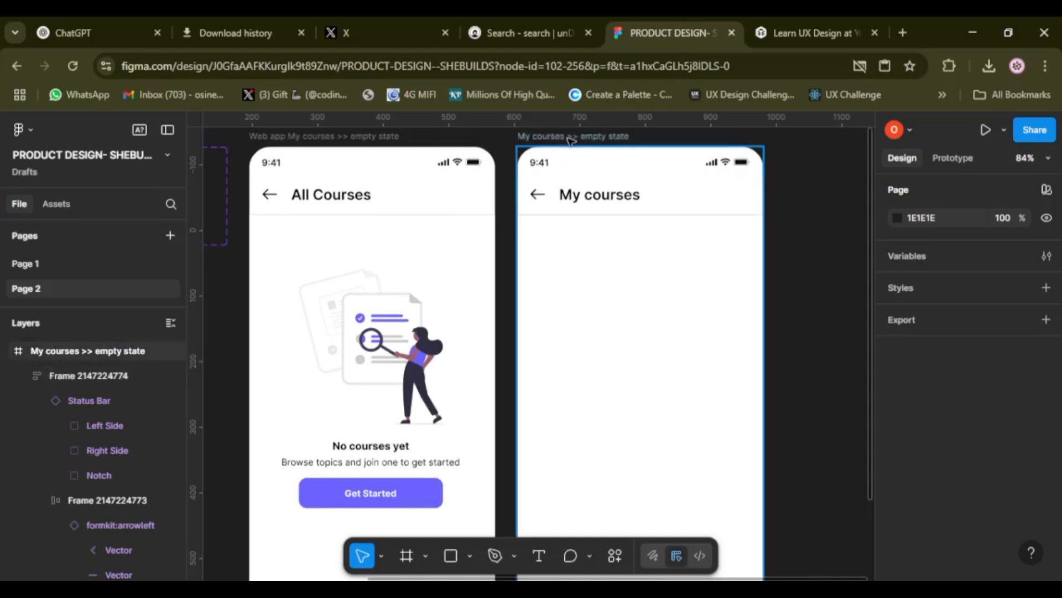
left_click(572, 139)
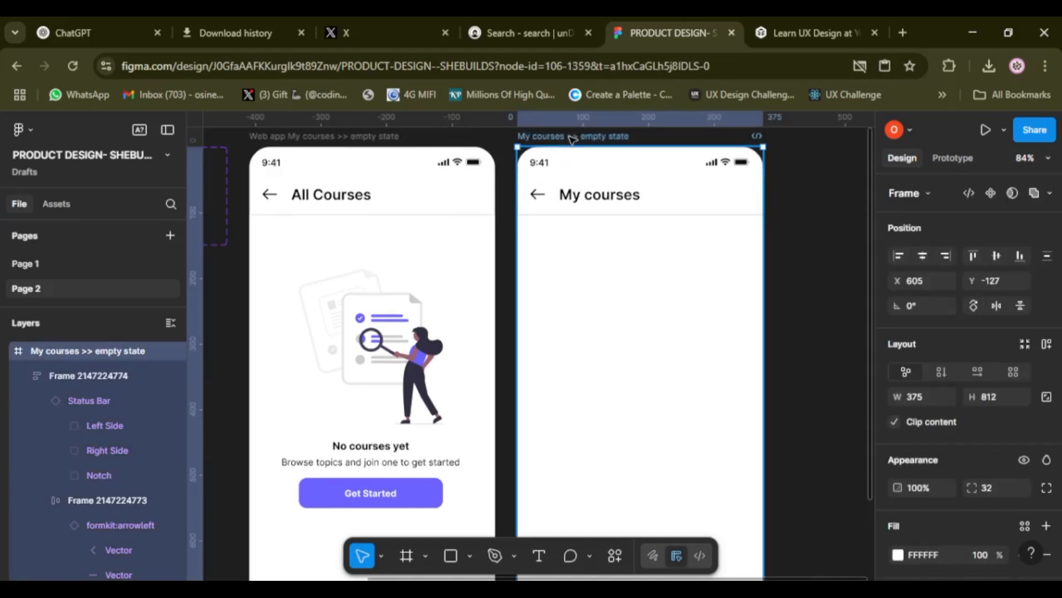
key("ctrl+v")
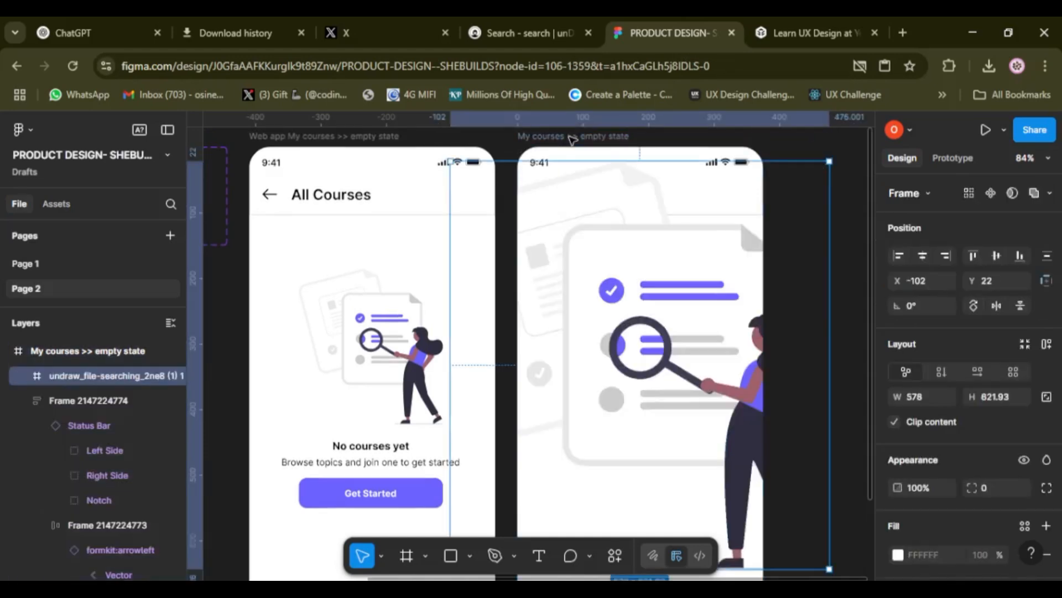
Step: Move the pasted file-searching illustration out of the phone frame onto the empty canvas beside it
scroll(640, 287, "down", 5)
left_click_drag(641, 288, 756, 322)
scroll(612, 327, "right", 3)
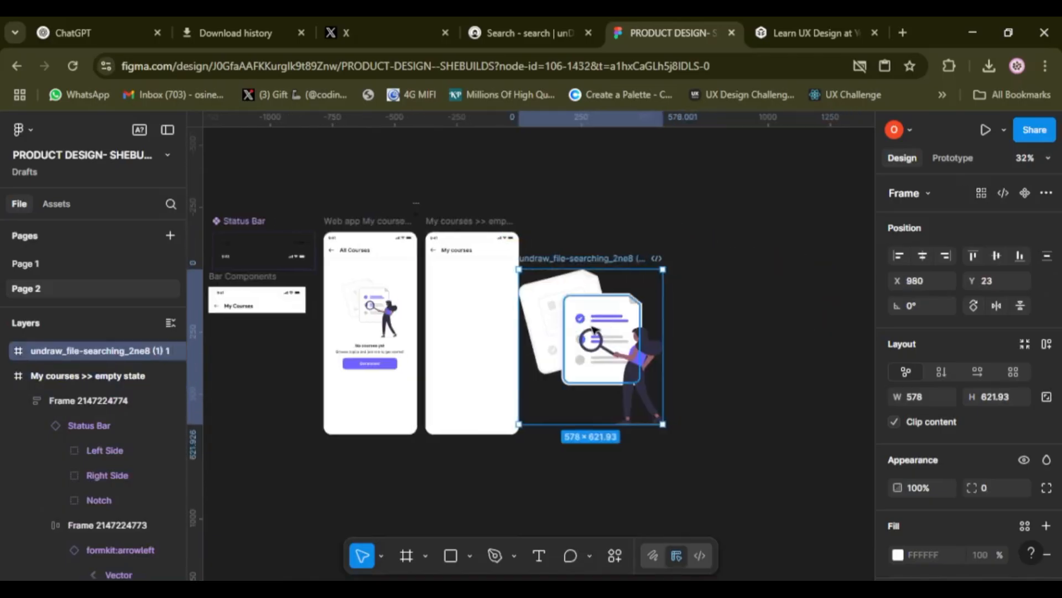
left_click_drag(572, 349, 605, 332)
scroll(605, 332, "up", 4)
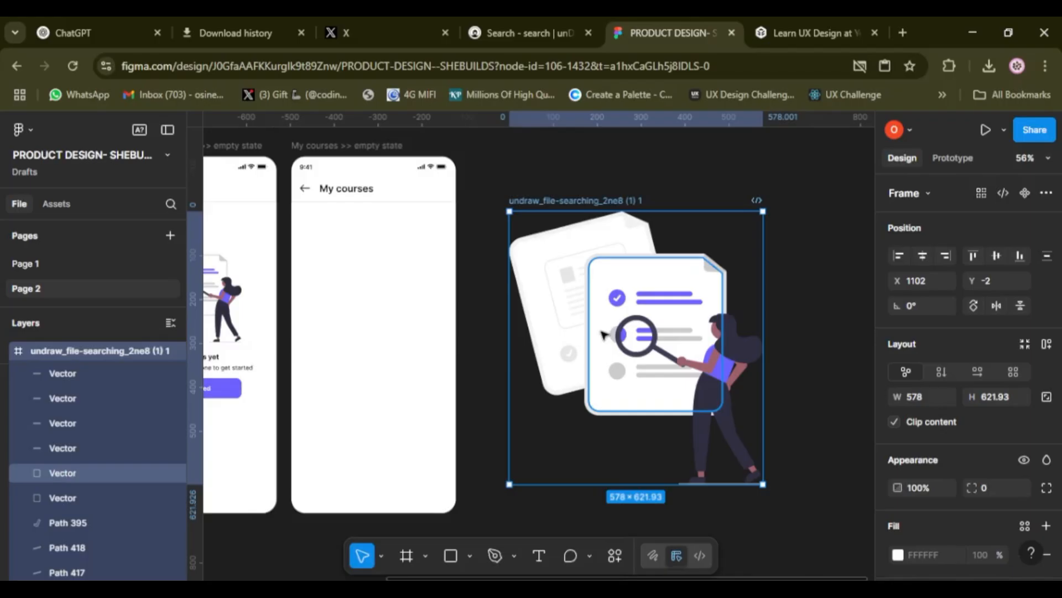
Step: Scale the file-searching illustration proportionally to a width of 250 with the Scale tool
key("k")
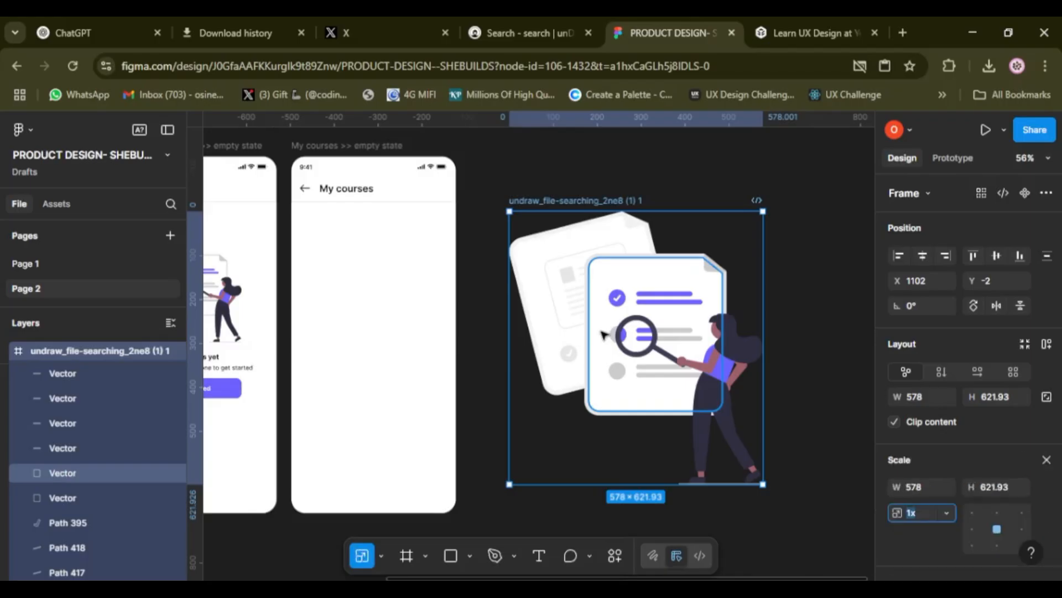
left_click(929, 490)
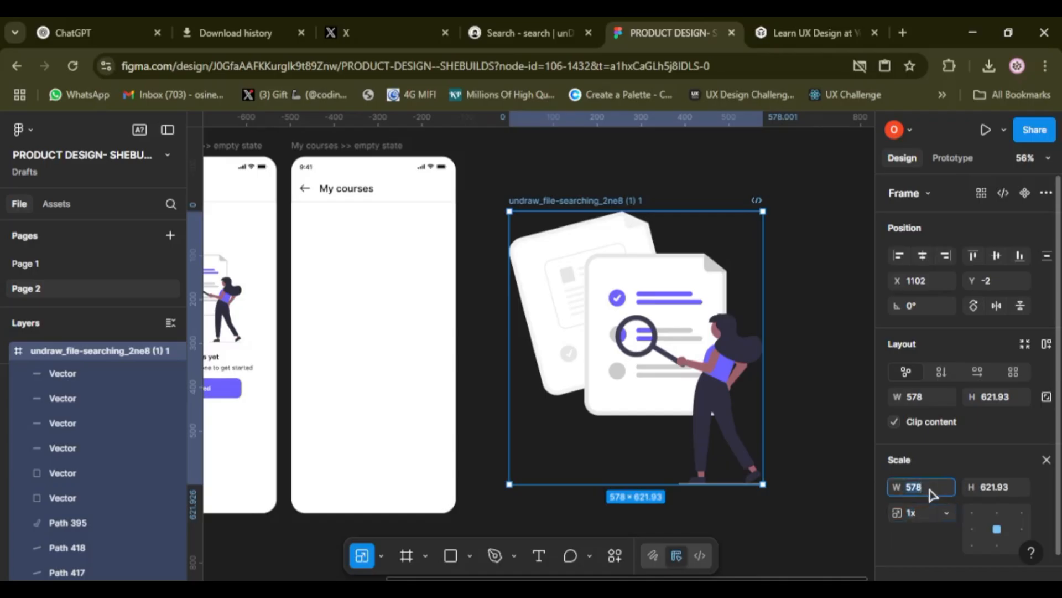
key("BackSpace")
type("250")
key("Return")
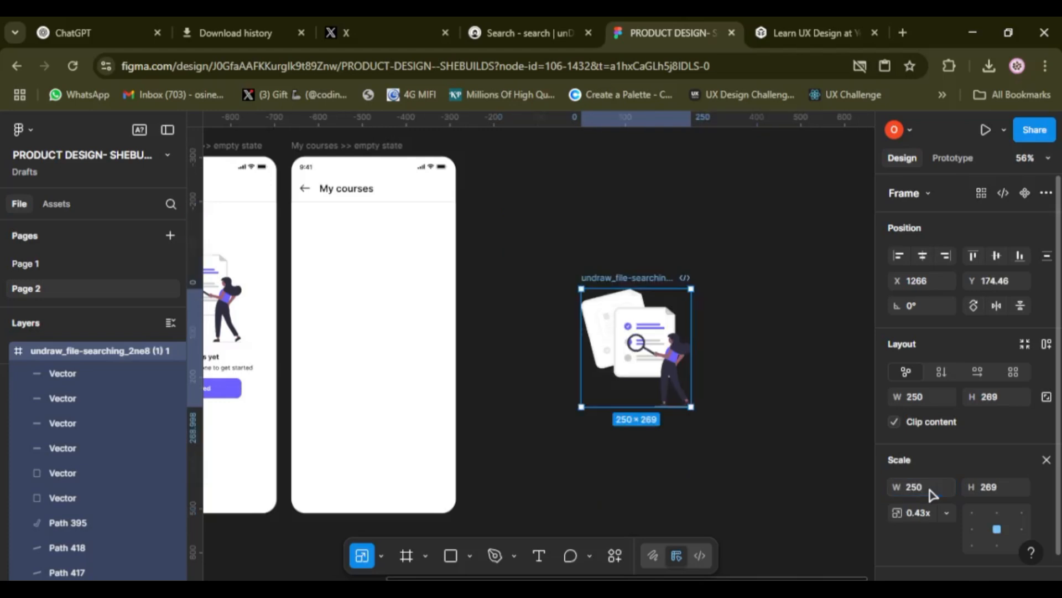
Step: Place the scaled illustration below the header inside the "My courses" frame at about Y 222 and centre it horizontally
scroll(637, 372, "left", 3)
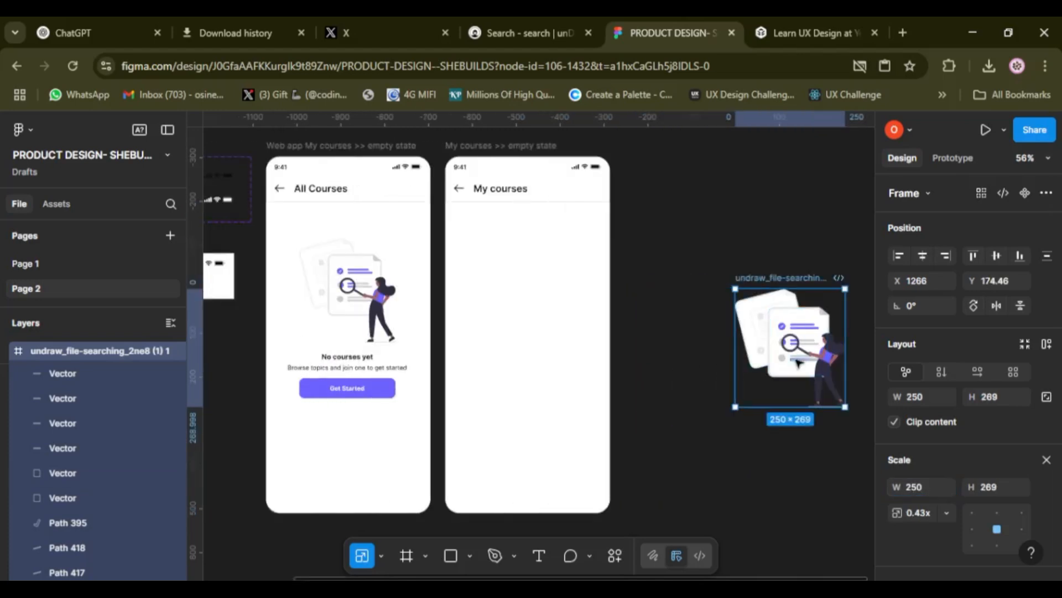
left_click_drag(798, 363, 539, 310)
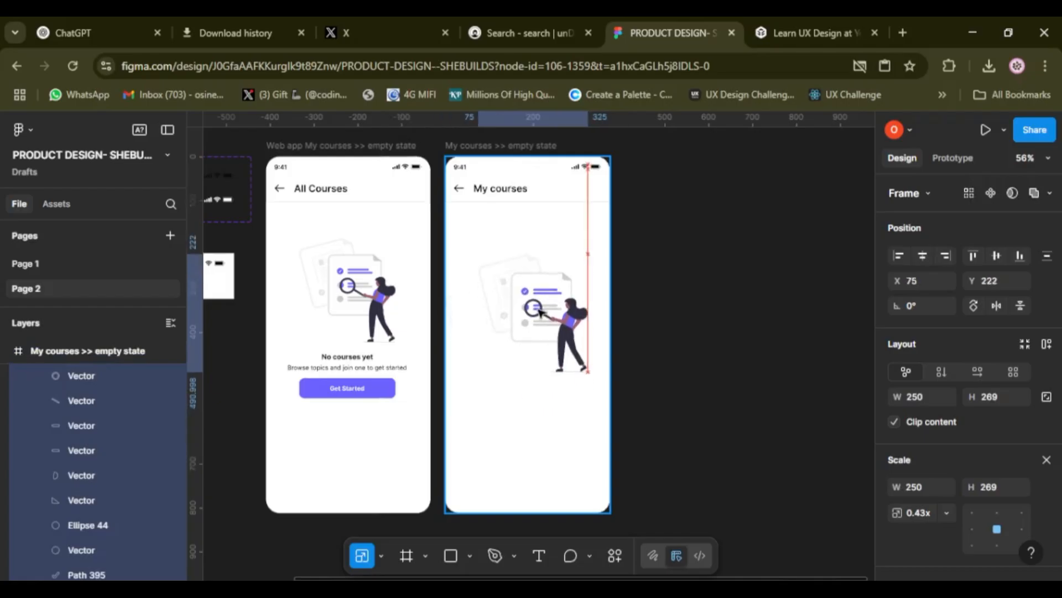
left_click(923, 256)
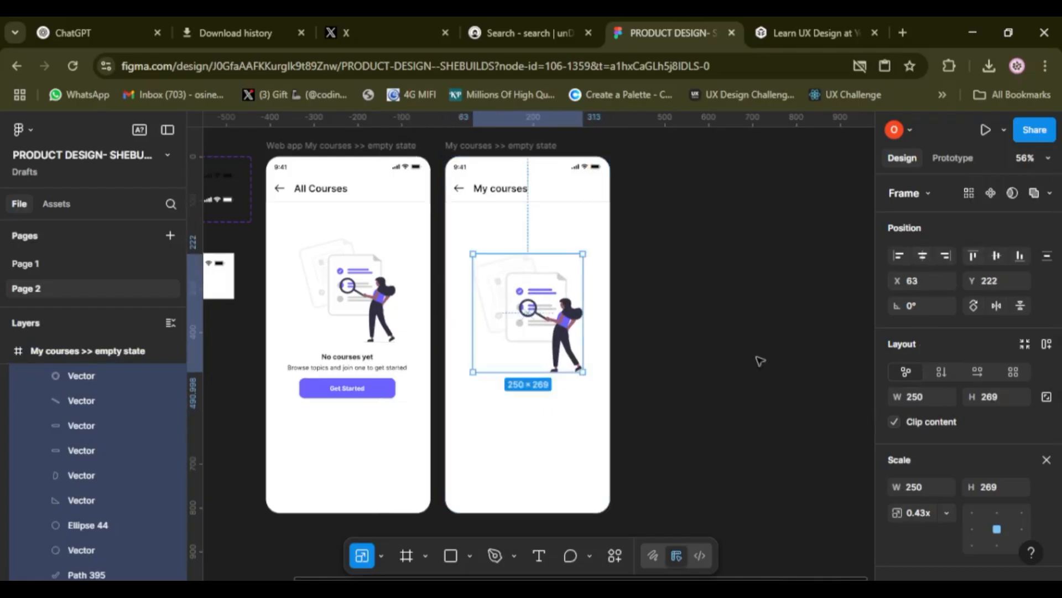
Step: Check the size of the All Courses illustration and scale the "My courses" illustration proportionally to a width of 220
left_click(366, 296)
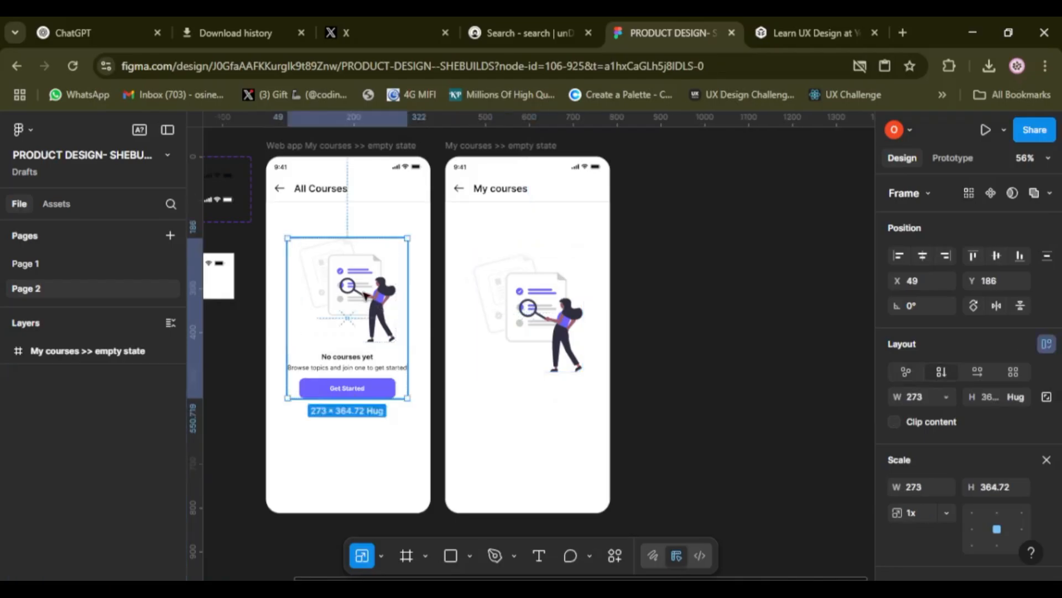
double_click(365, 296)
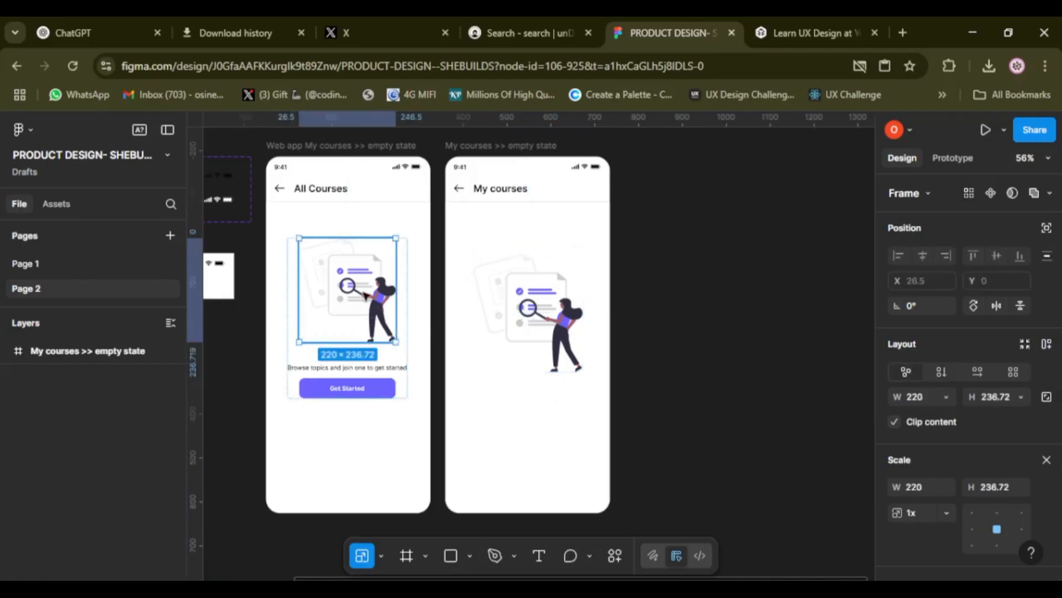
left_click(523, 310)
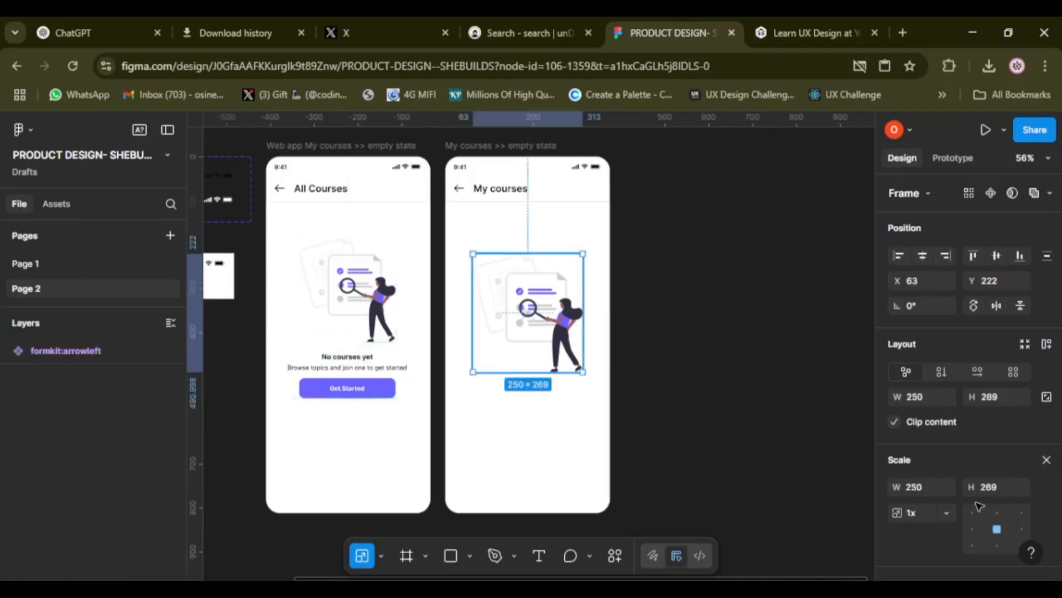
left_click(924, 495)
key("BackSpace")
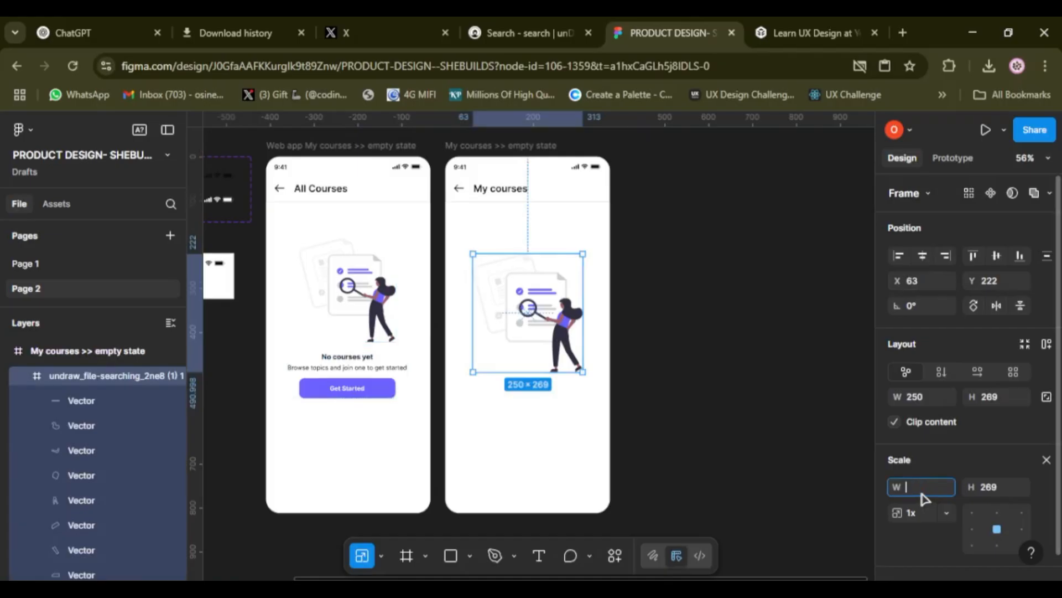
type("220")
key("Return")
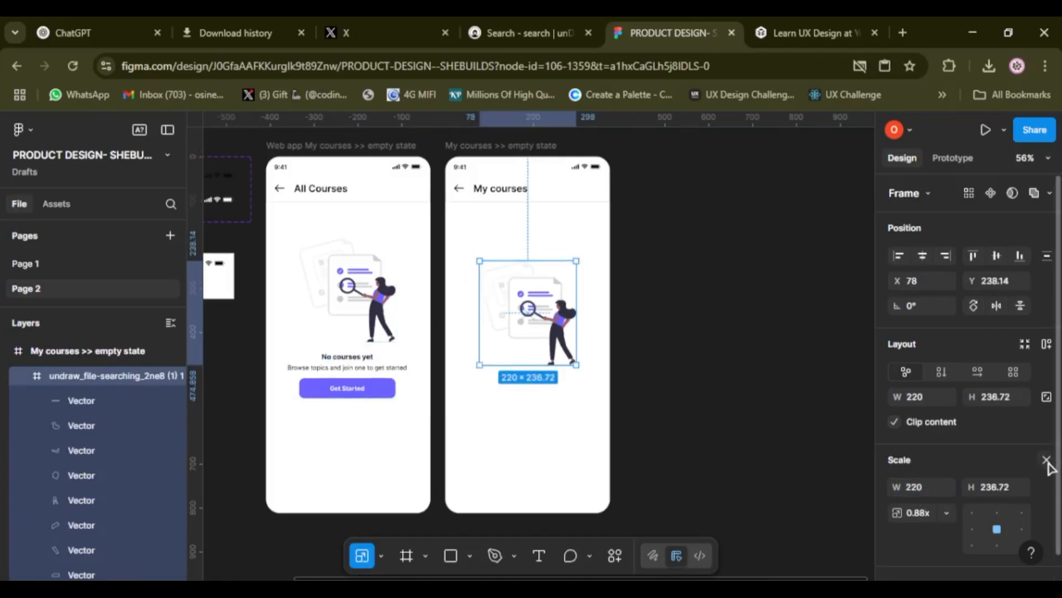
Step: Move the illustration up to about Y 194 in the "My courses" frame and centre it horizontally
key("v")
mouse_move(551, 301)
left_mouse_down()
mouse_move(551, 289)
mouse_move(550, 303)
left_mouse_up()
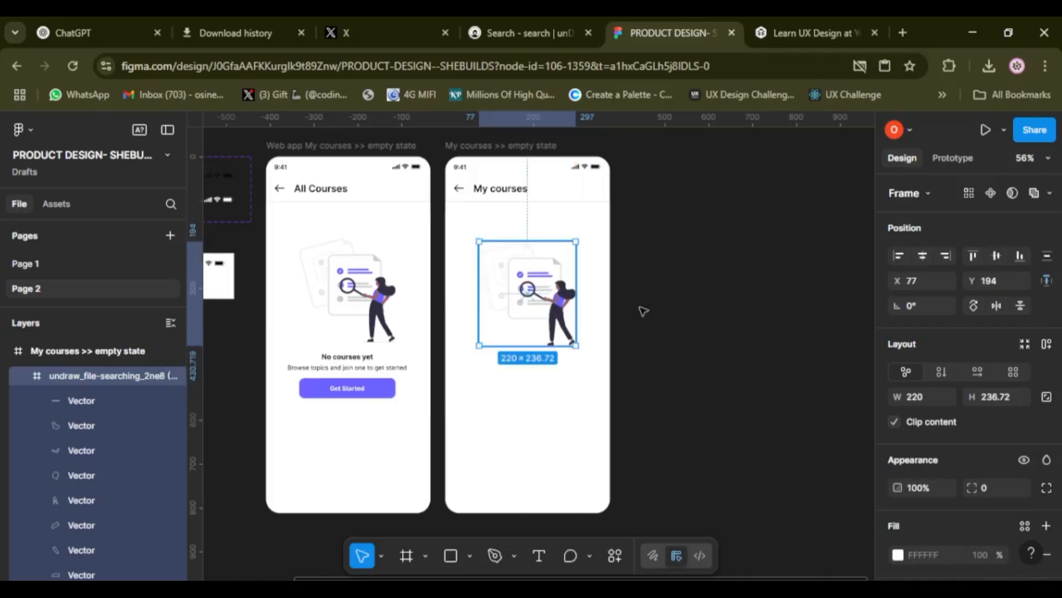
left_click(922, 255)
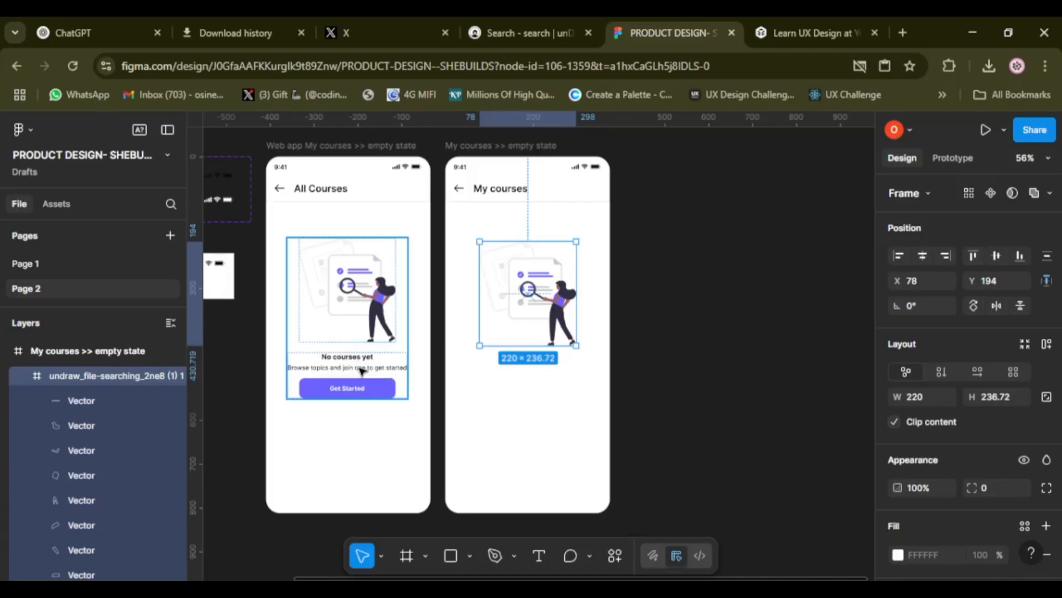
Step: Add the text "No courses yet" below the illustration in the "My courses" frame
left_click(538, 555)
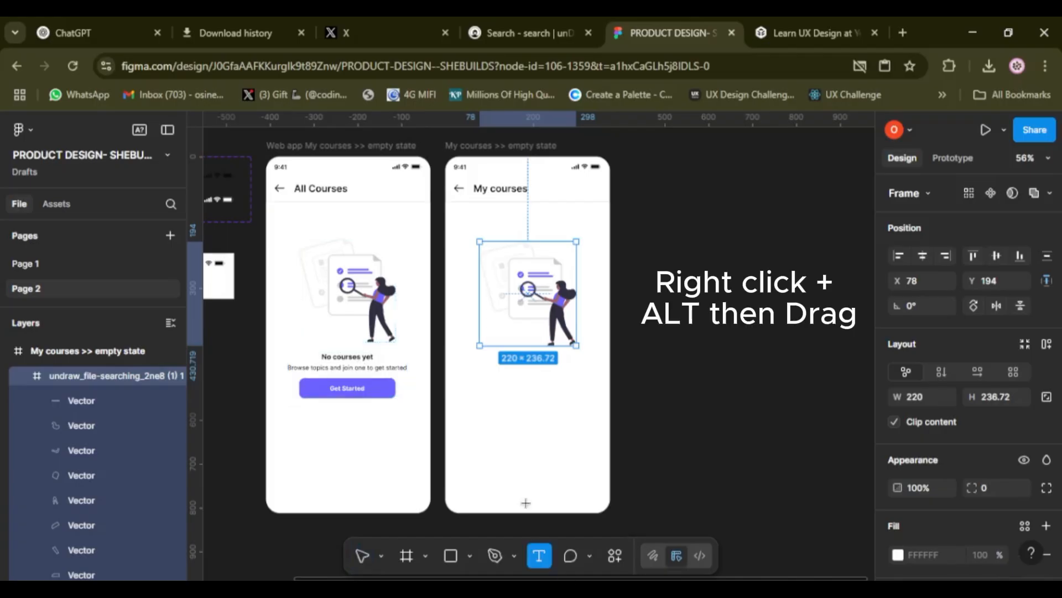
left_click(507, 397)
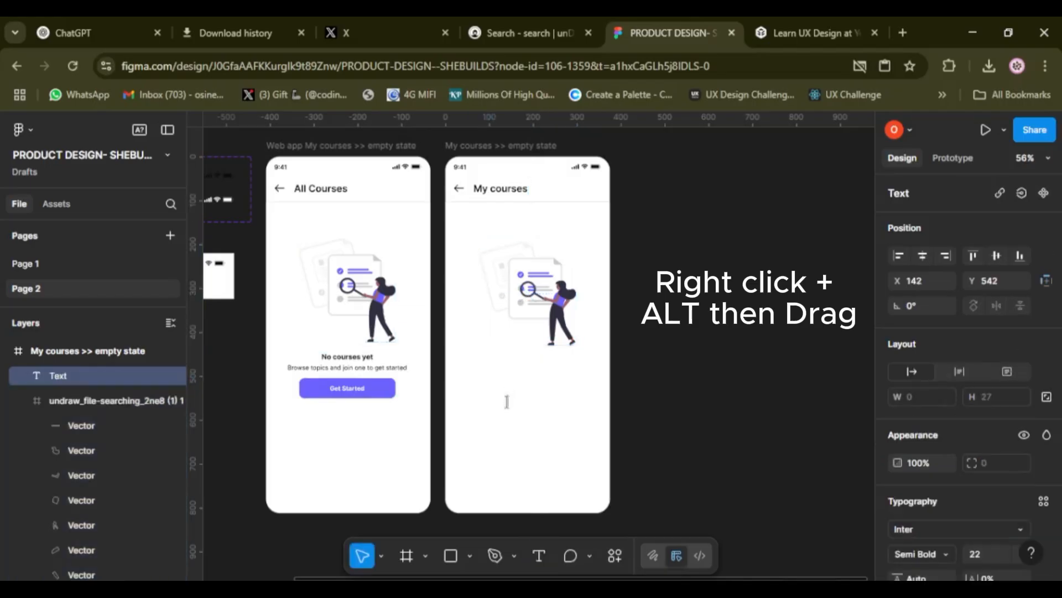
type("No courses")
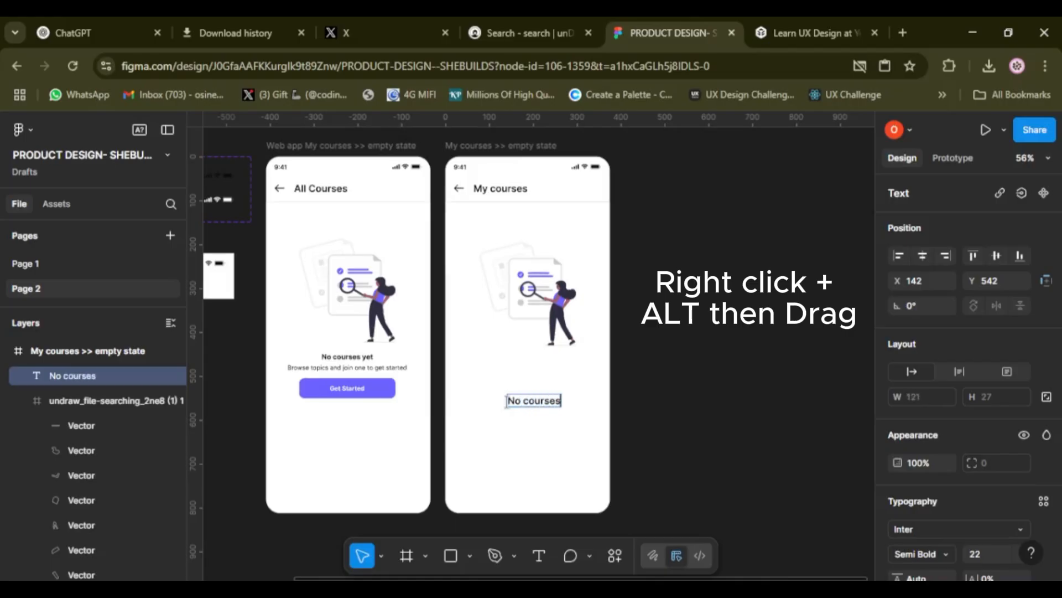
type(" yrt")
key("BackSpace")
key("BackSpace")
type("et")
key("Escape")
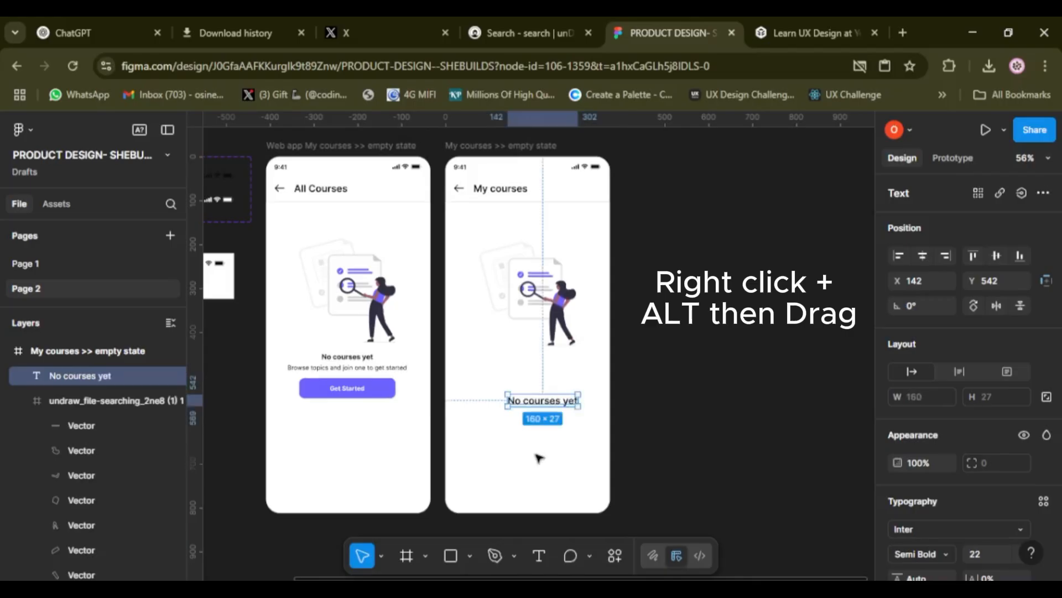
Step: Format the "No courses yet" text as 16 pt Bold and move it up under the illustration to about Y 479
scroll(991, 387, "down", 3)
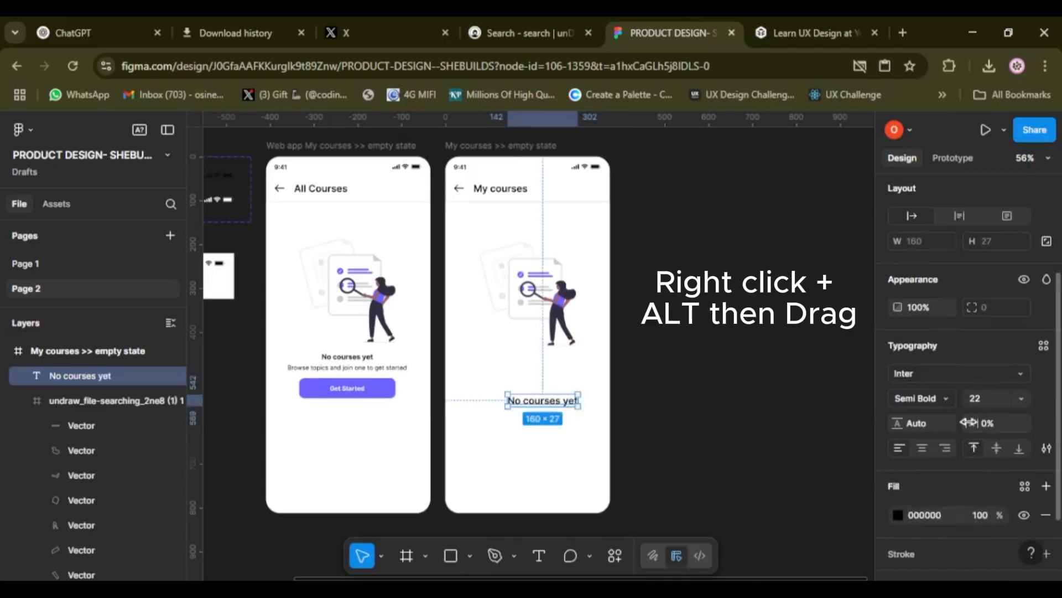
left_click(1022, 399)
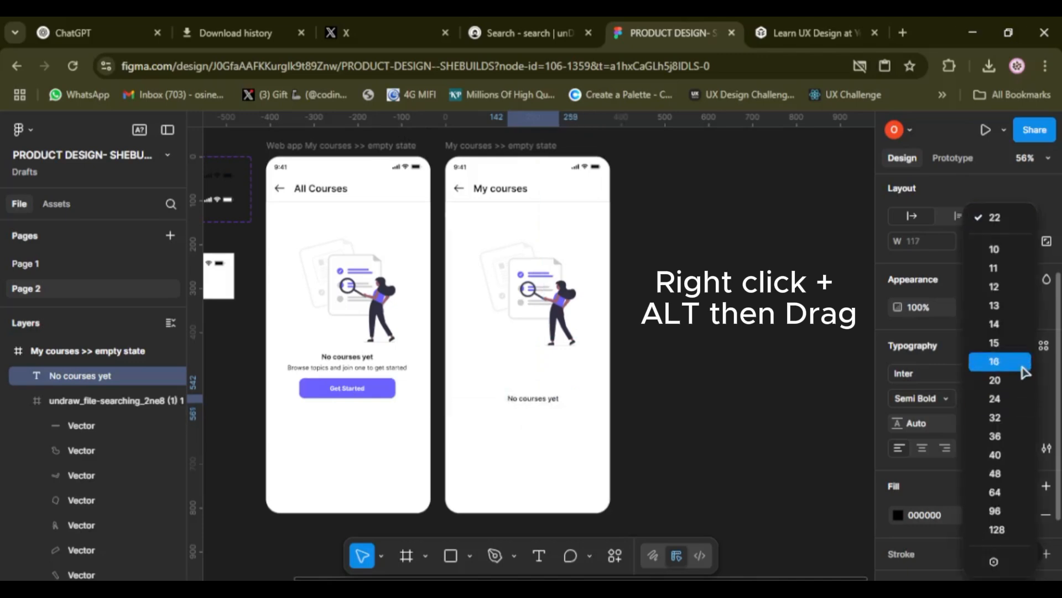
left_click(1021, 361)
left_click(946, 399)
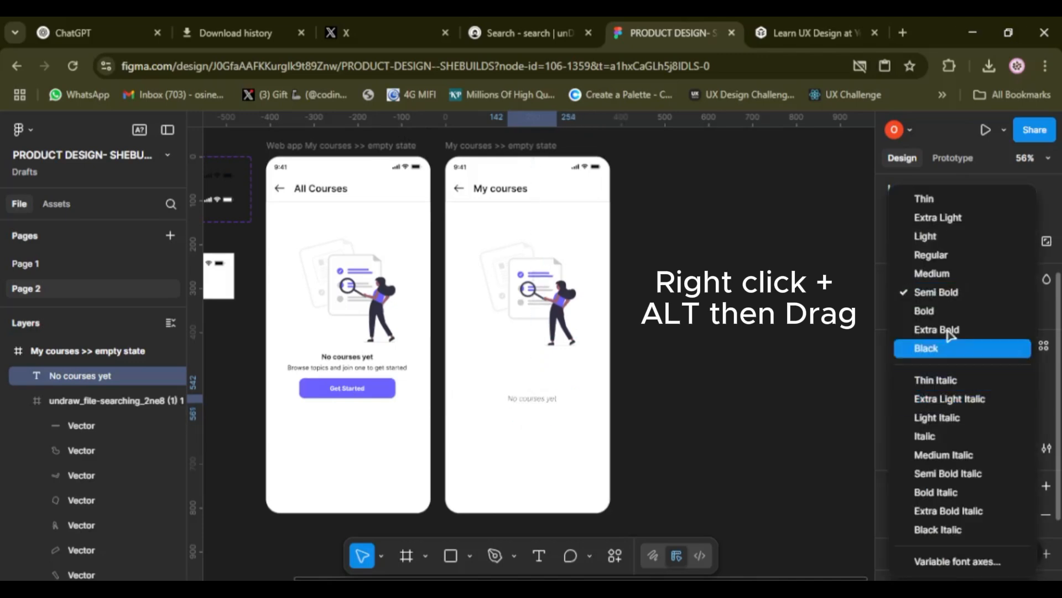
left_click(947, 312)
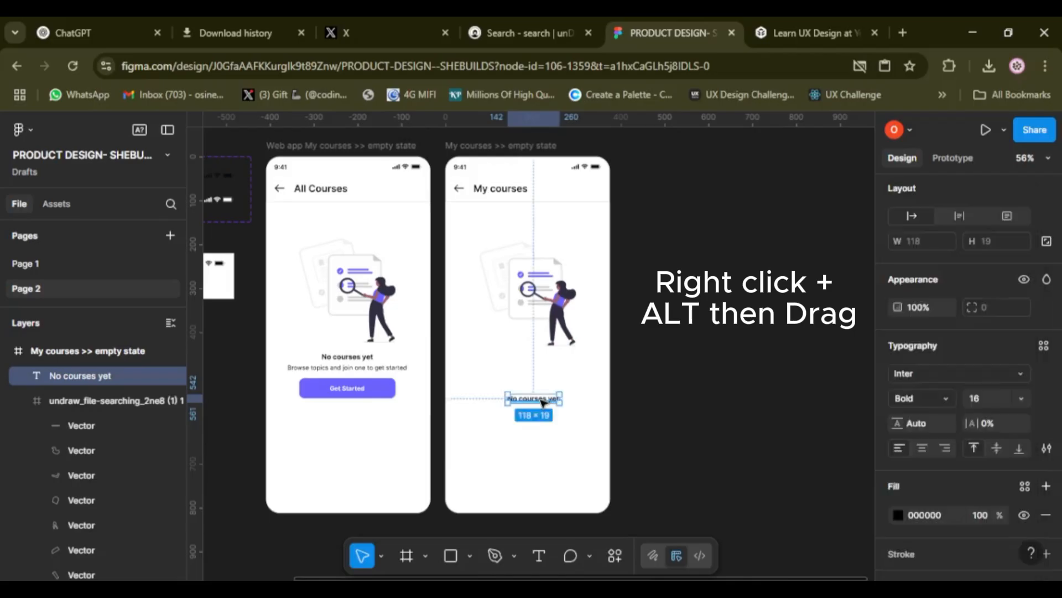
scroll(542, 400, "up", 1)
left_click_drag(540, 399, 541, 371)
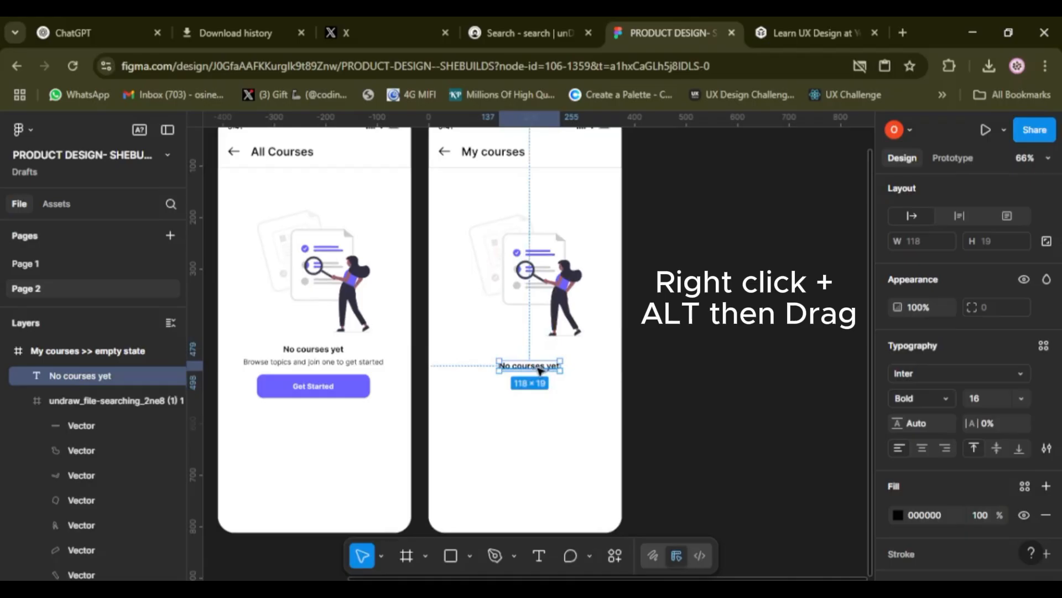
Step: Duplicate the heading below itself, replace the copy's text with "Browse topics an join one to get stared", and shift it to about X 47, Y 518
left_click_drag(541, 371, 540, 395)
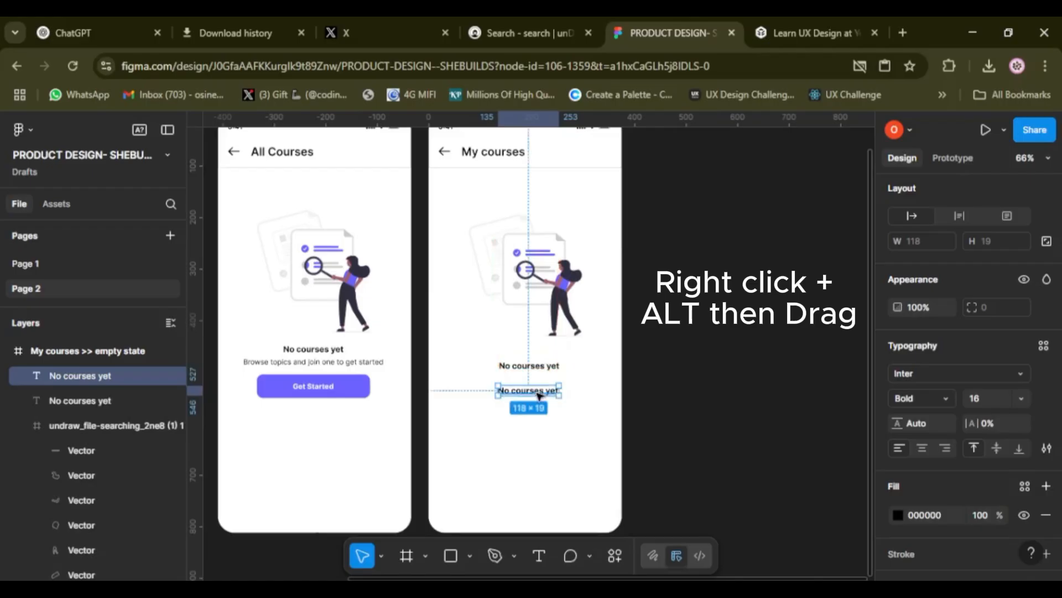
double_click(537, 393)
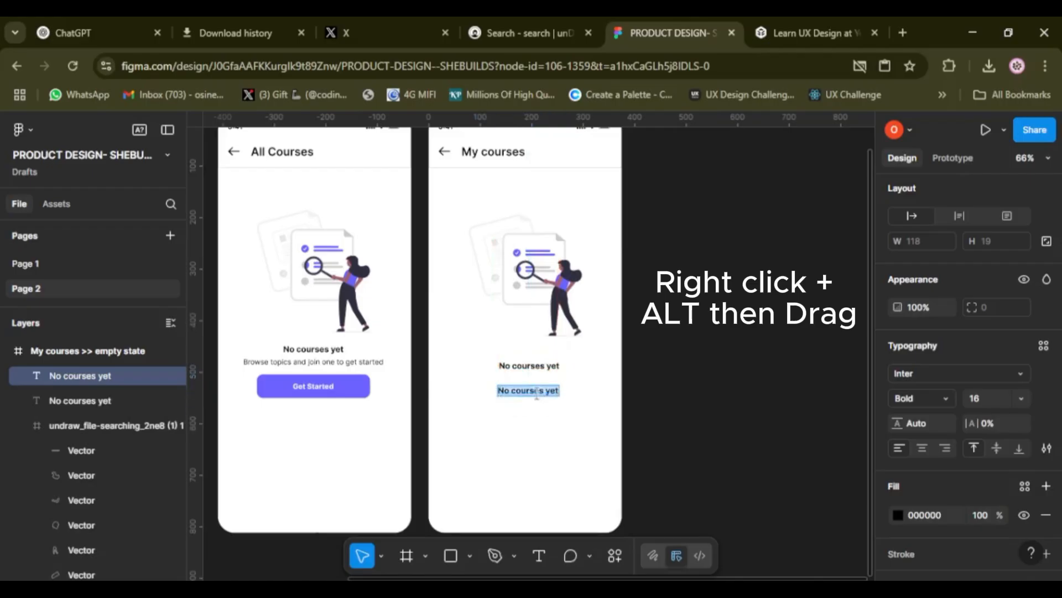
key("BackSpace")
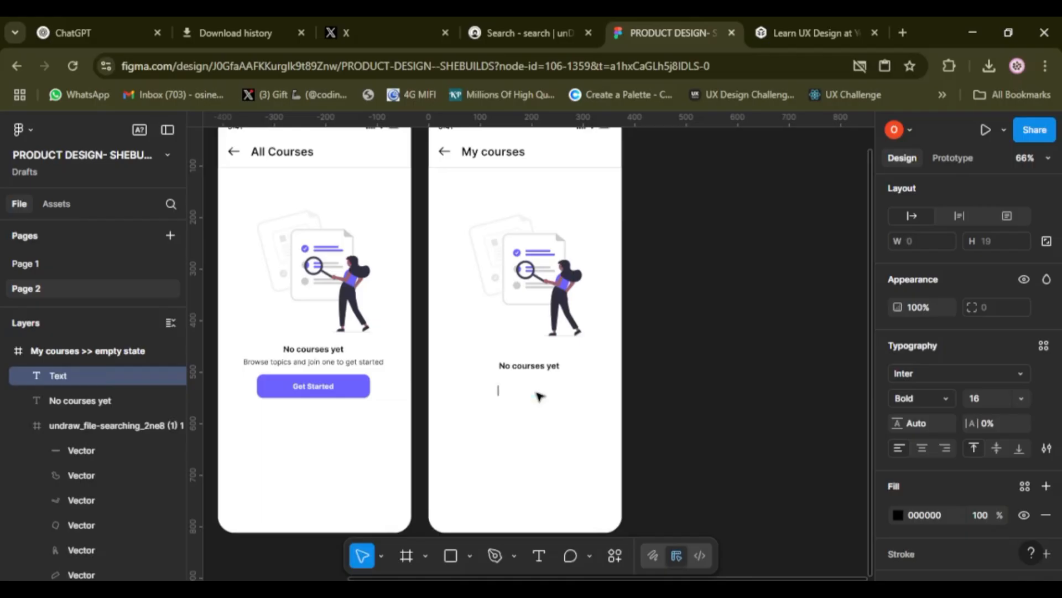
type("Browse")
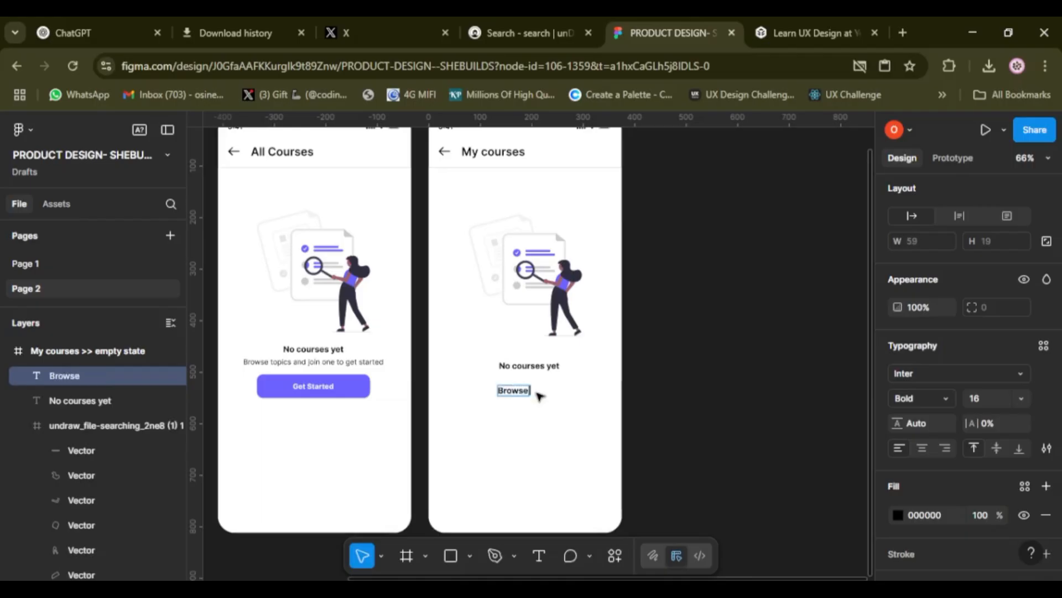
type(" topi")
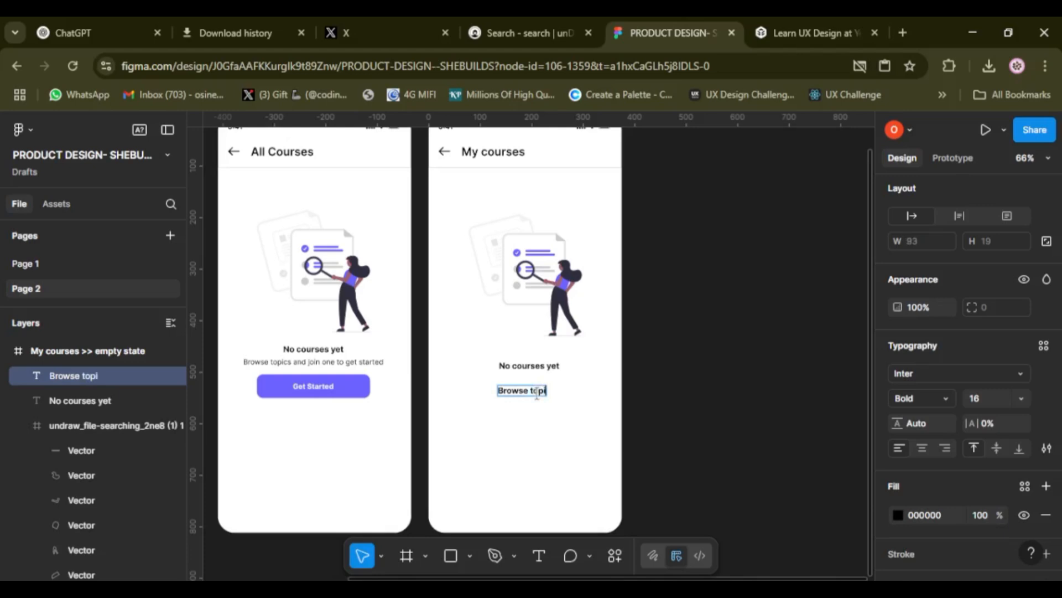
type("cs an join one to")
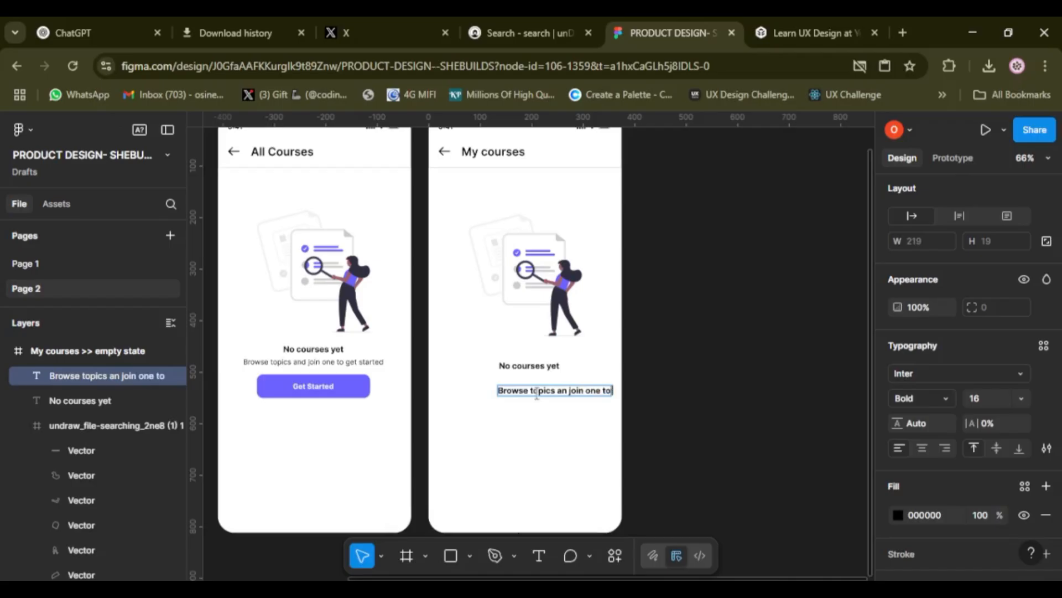
type(" get st")
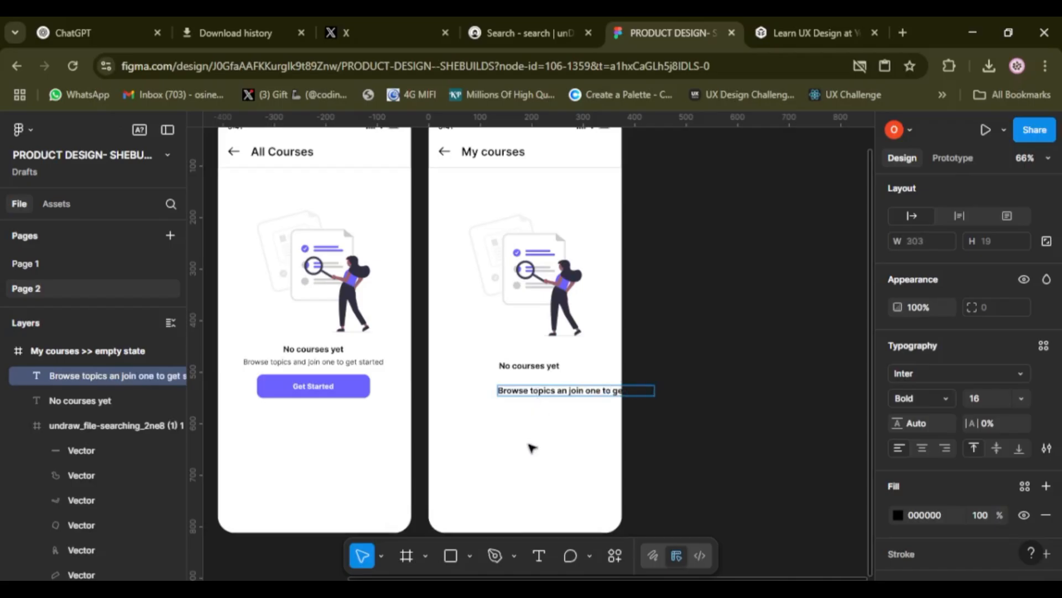
key("Escape")
left_click_drag(553, 395, 515, 396)
Step: Correct the last word of the description line to "started"
scroll(568, 388, "up", 3)
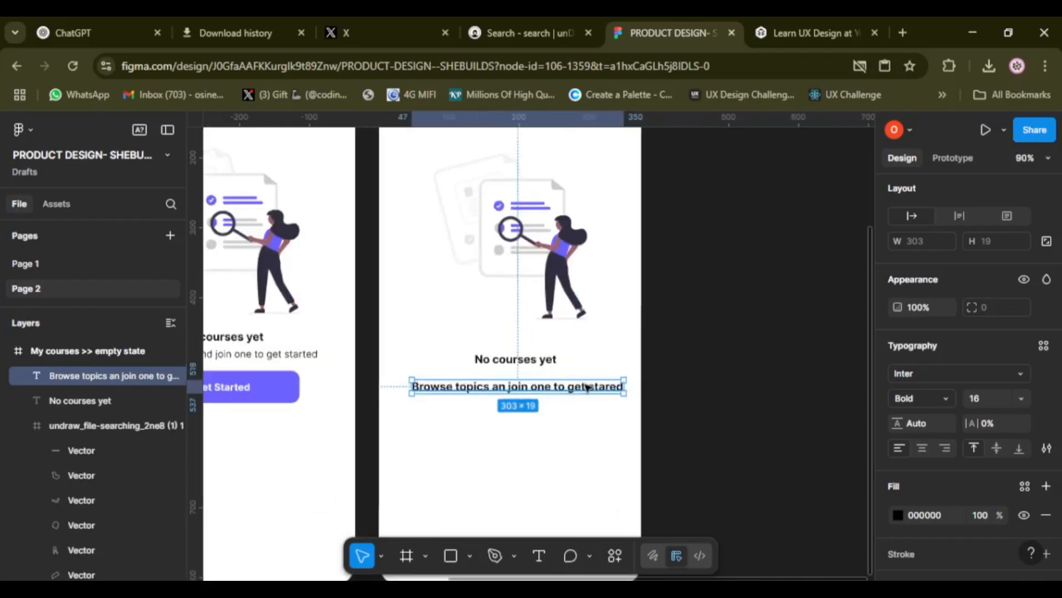
double_click(589, 388)
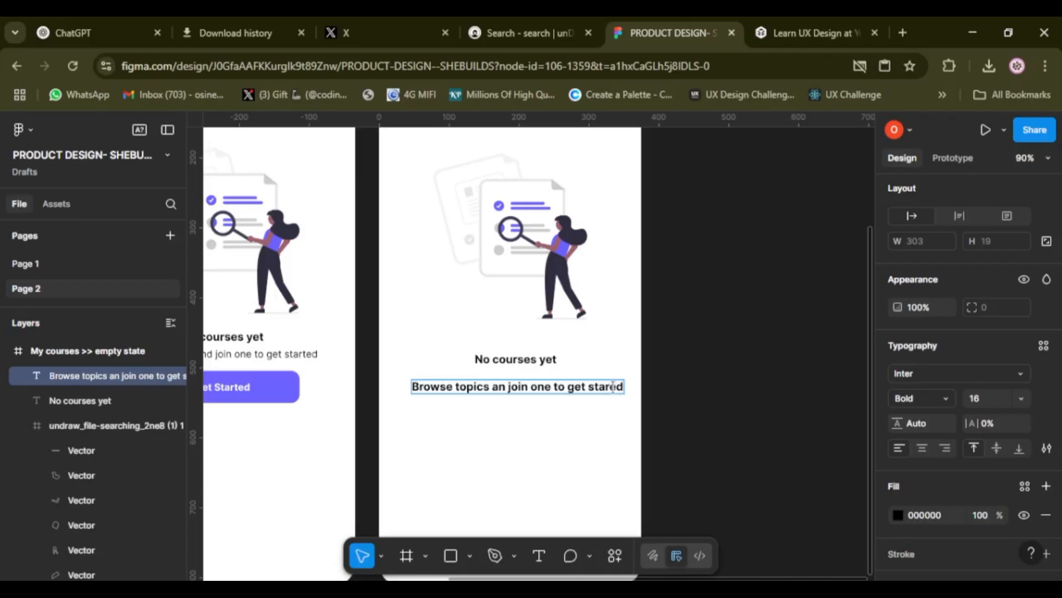
left_click(613, 385)
key("BackSpace")
key("BackSpace")
type("ra")
key("BackSpace")
key("BackSpace")
type("art")
key("Escape")
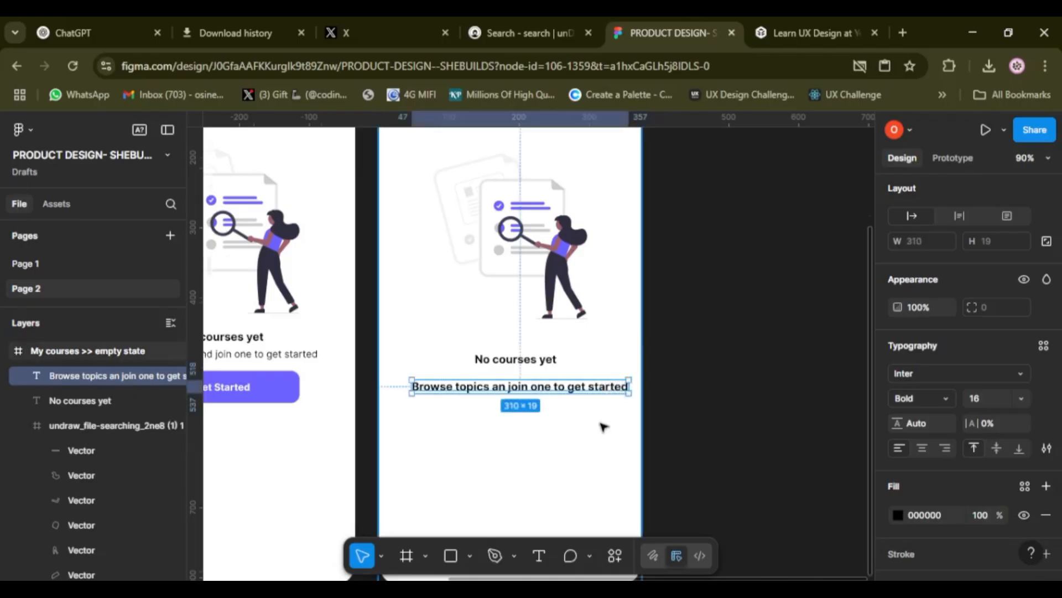
Step: Set the description line to Regular weight at size 14 and place it just under the heading at about X 71, Y 505
scroll(603, 427, "down", 2)
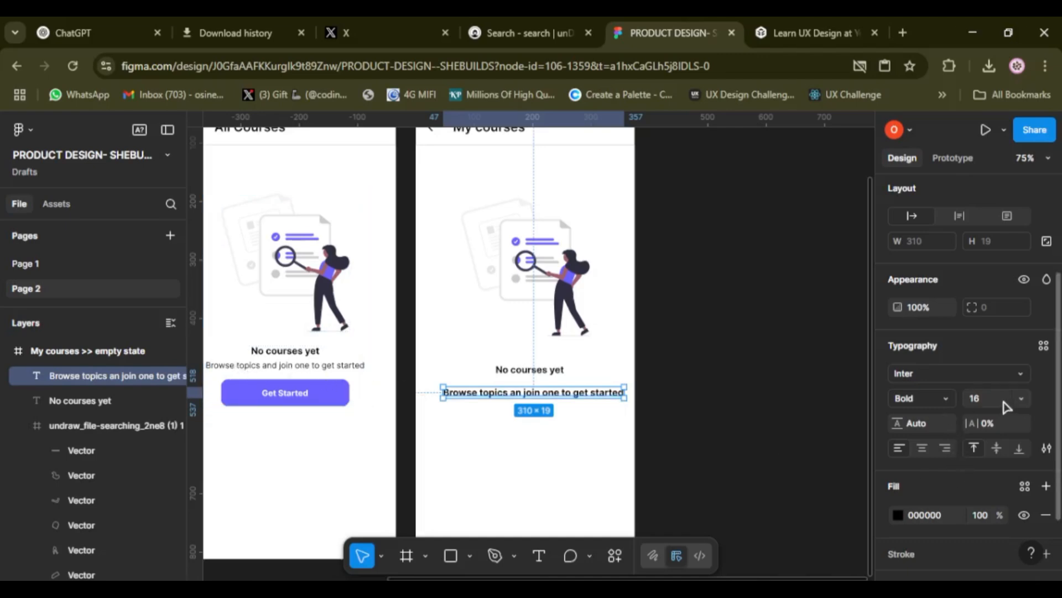
left_click(952, 405)
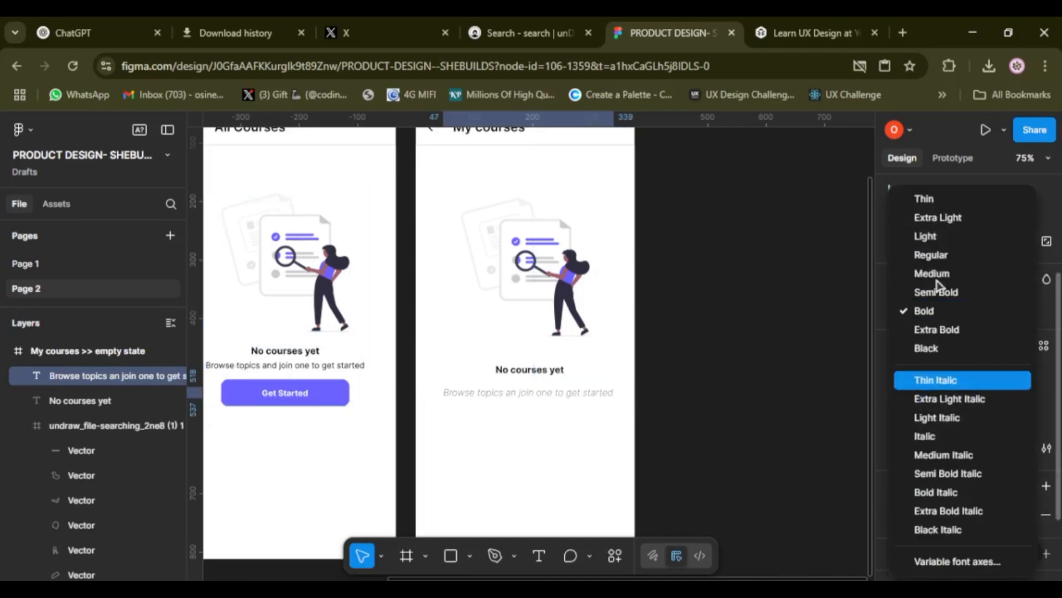
left_click(935, 255)
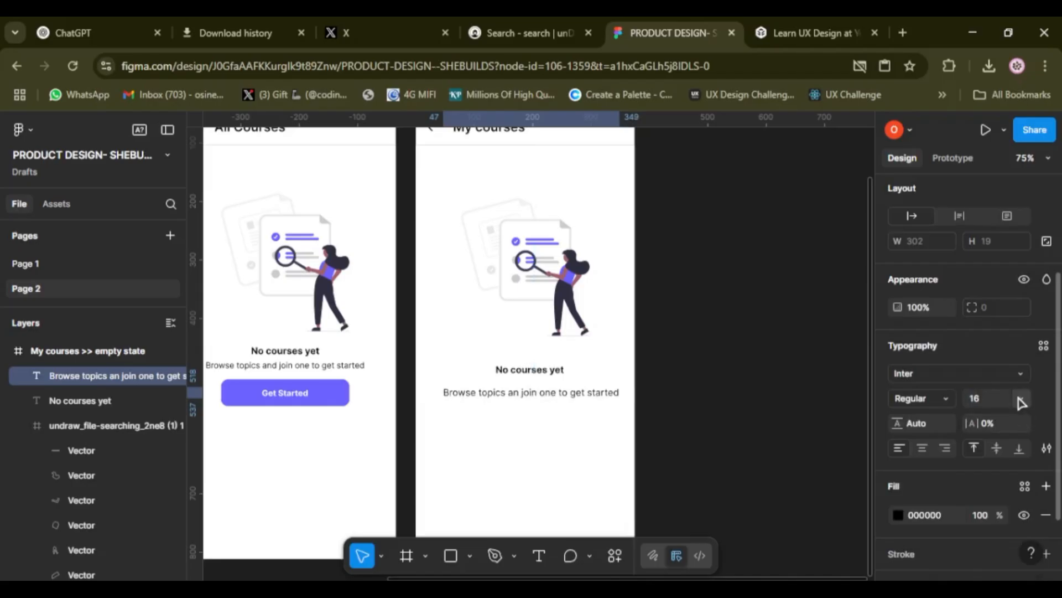
left_click(1020, 398)
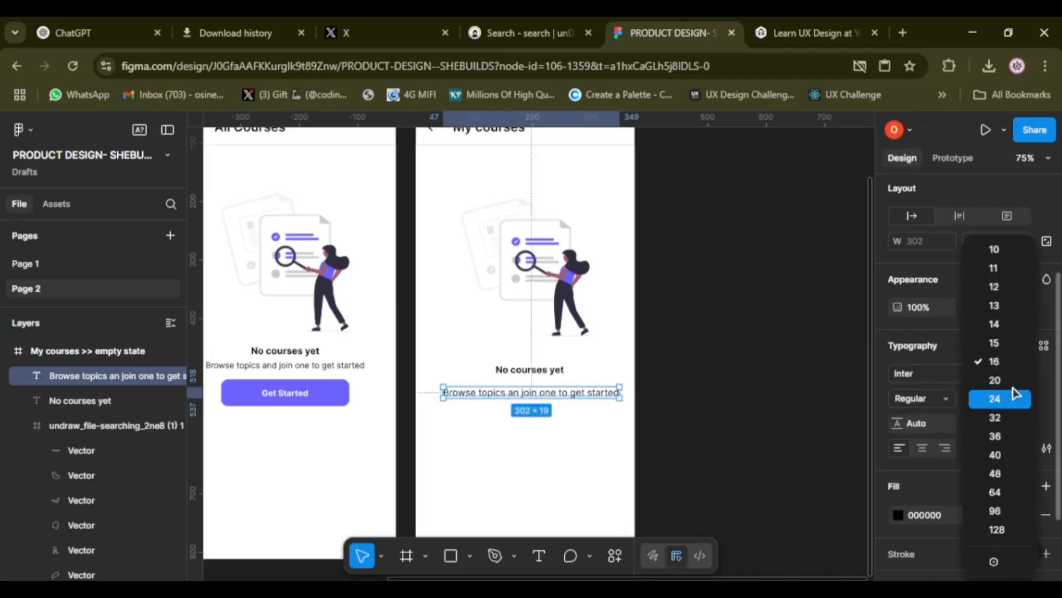
left_click(1006, 324)
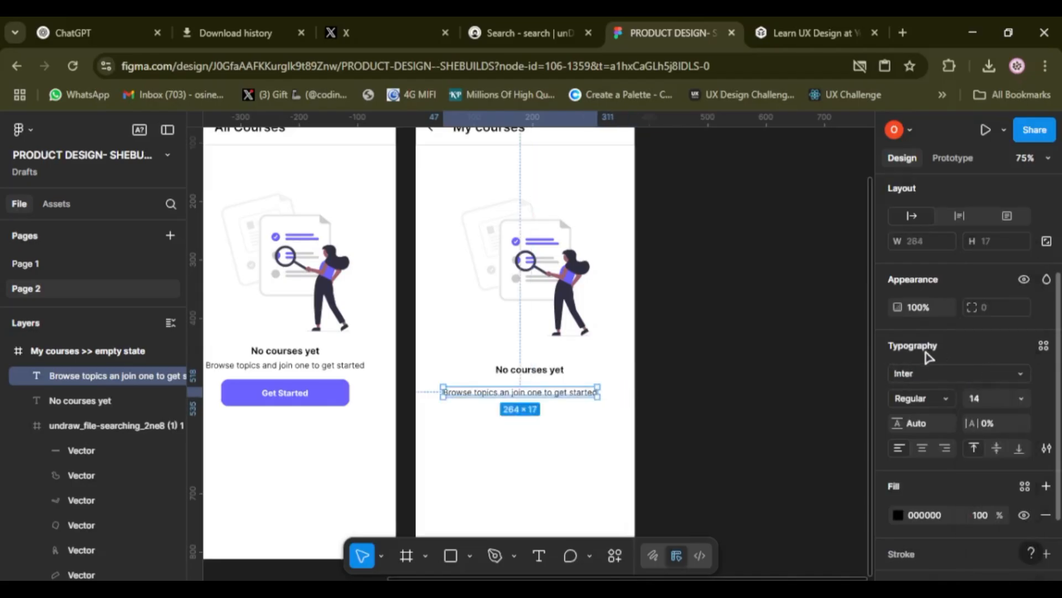
left_click_drag(515, 397, 530, 388)
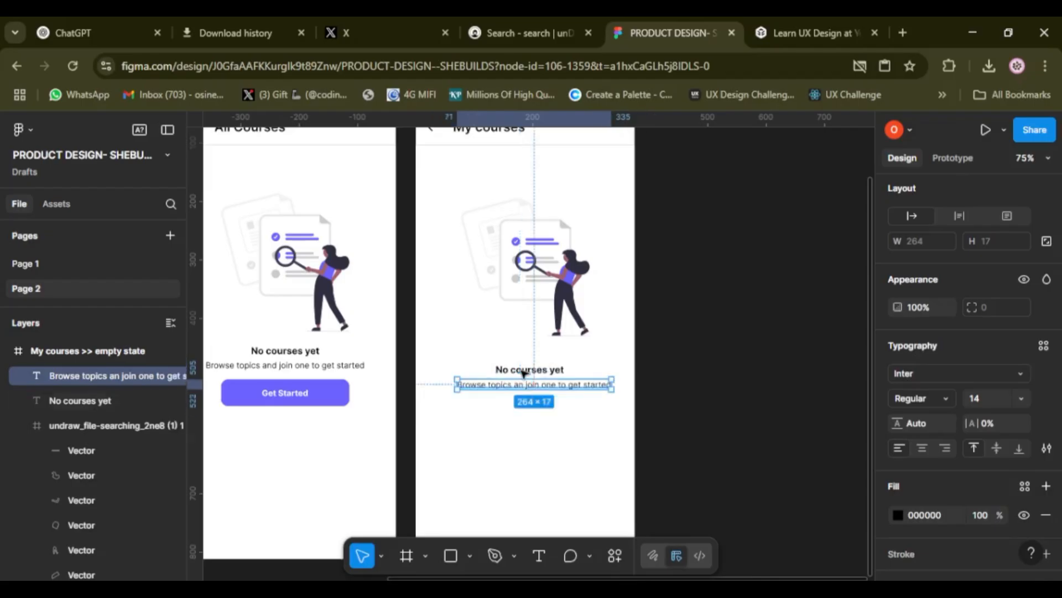
Step: Combine the heading and description in a vertical auto layout, and inspect the spacing of the matching text group in the All Courses screen
left_click(523, 372, "shift")
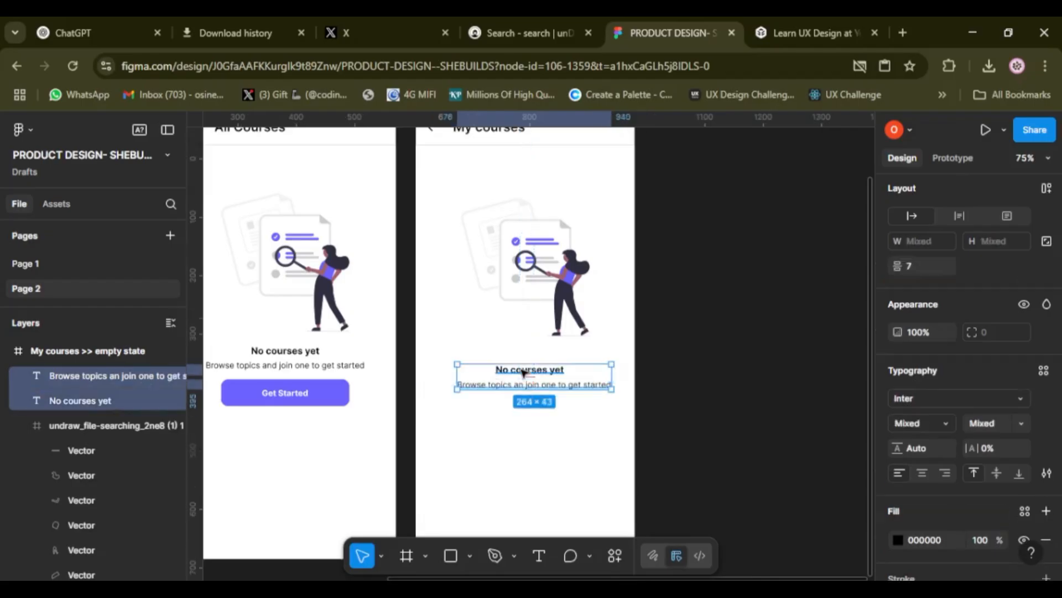
key("shift+a")
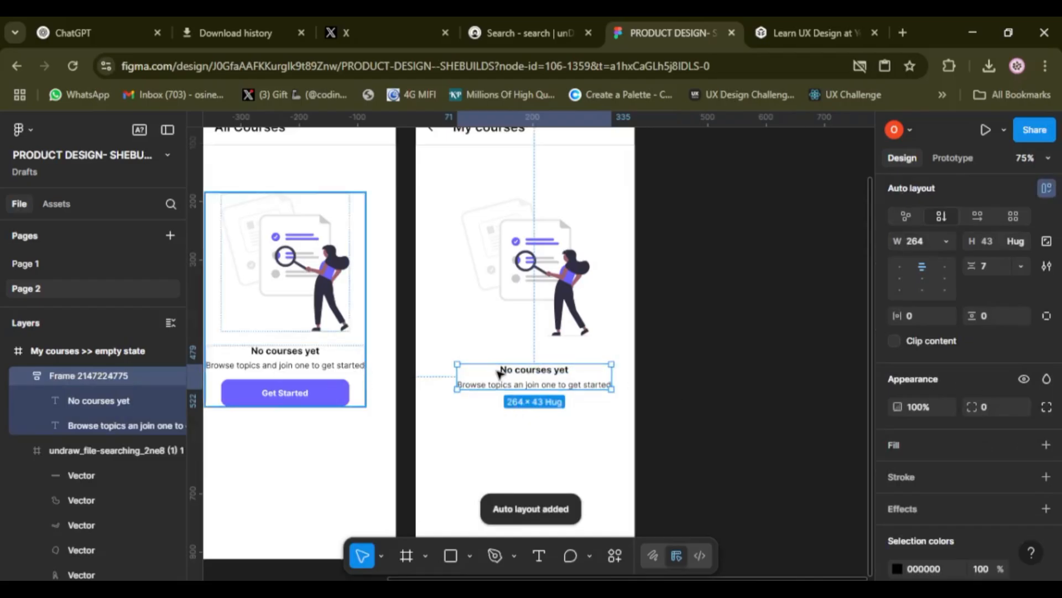
left_click(270, 351)
left_click(271, 352)
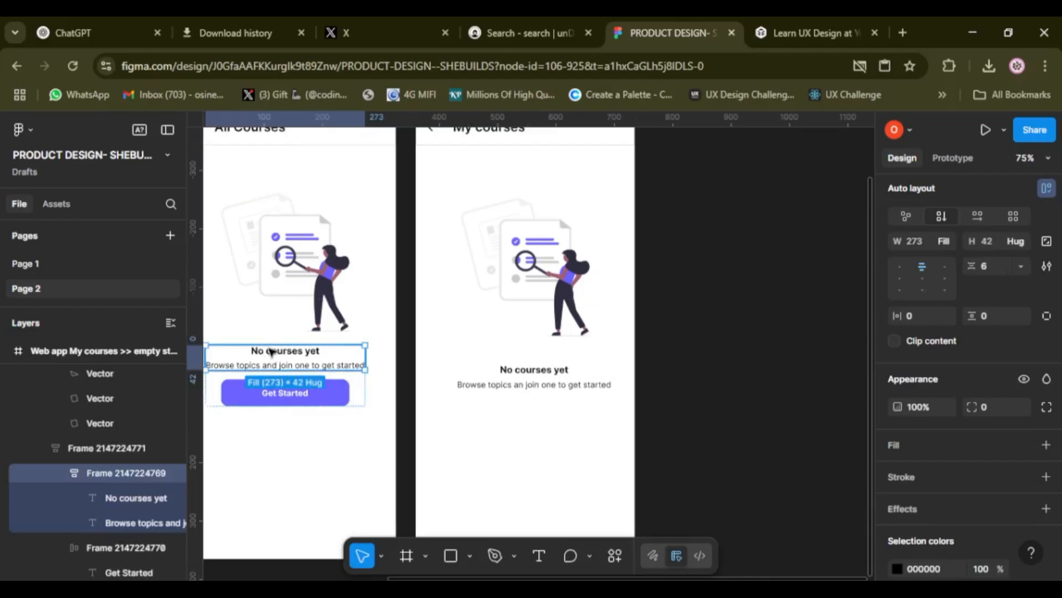
Step: Set the vertical gap of the My courses heading and description group to 6 and move the group to about X 64, Y 471
left_click(534, 377)
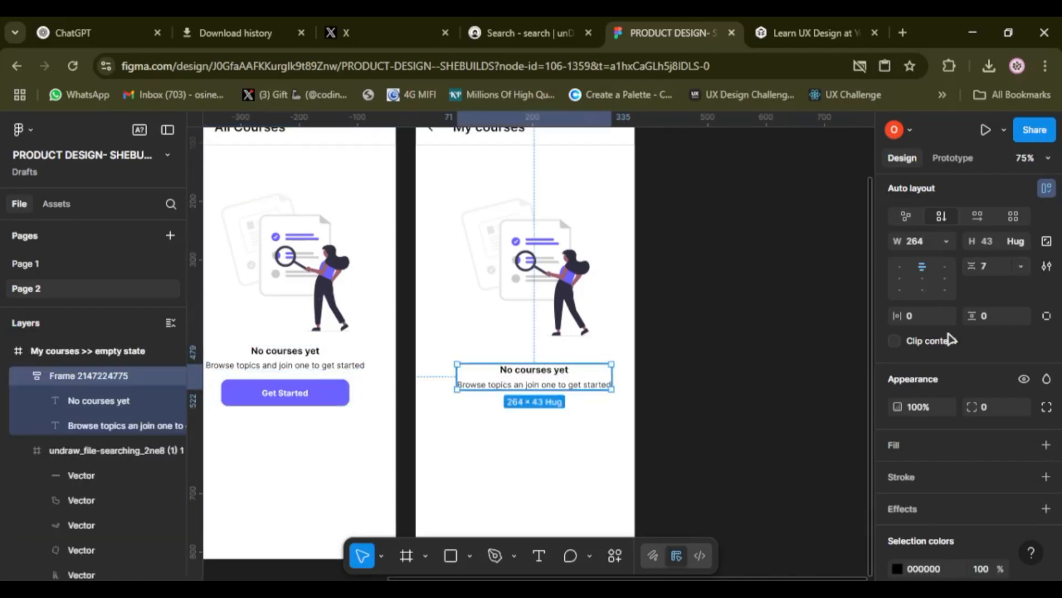
type("6")
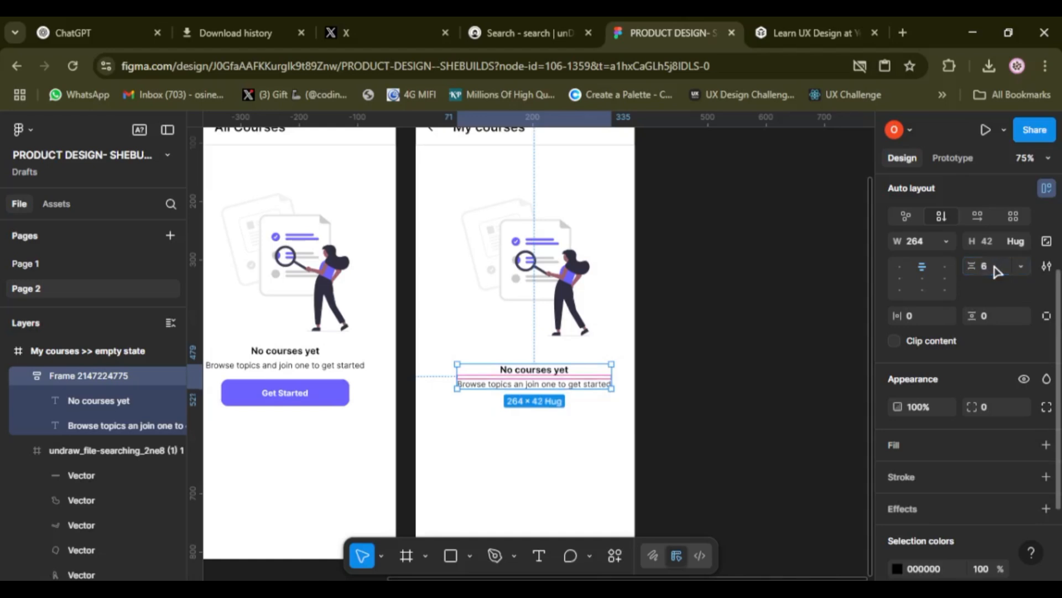
key("Return")
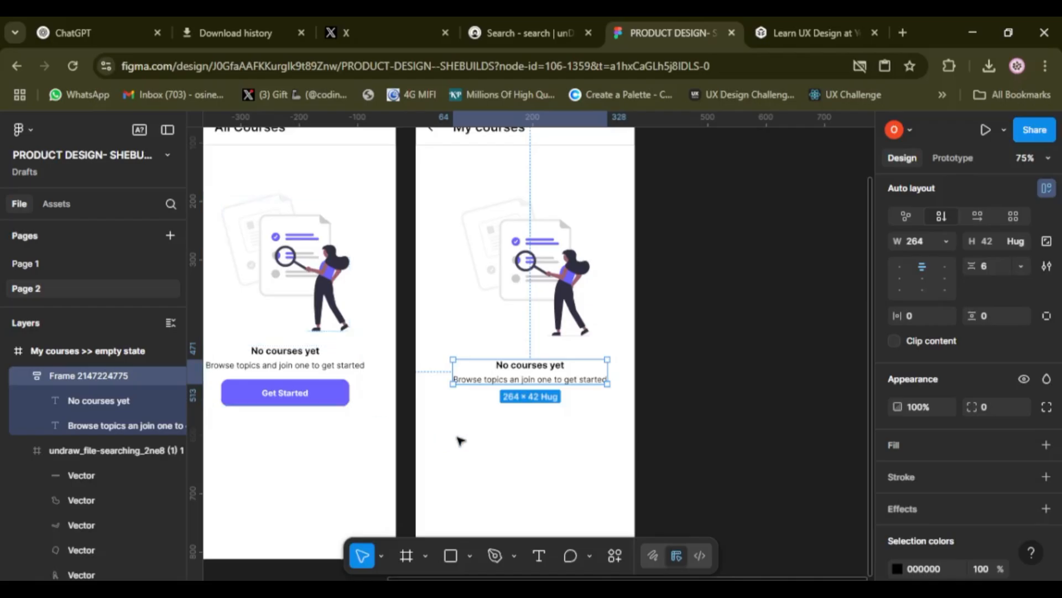
Step: Add a text layer reading "Get started" below the description line in the My courses screen
key("t")
left_click(485, 434)
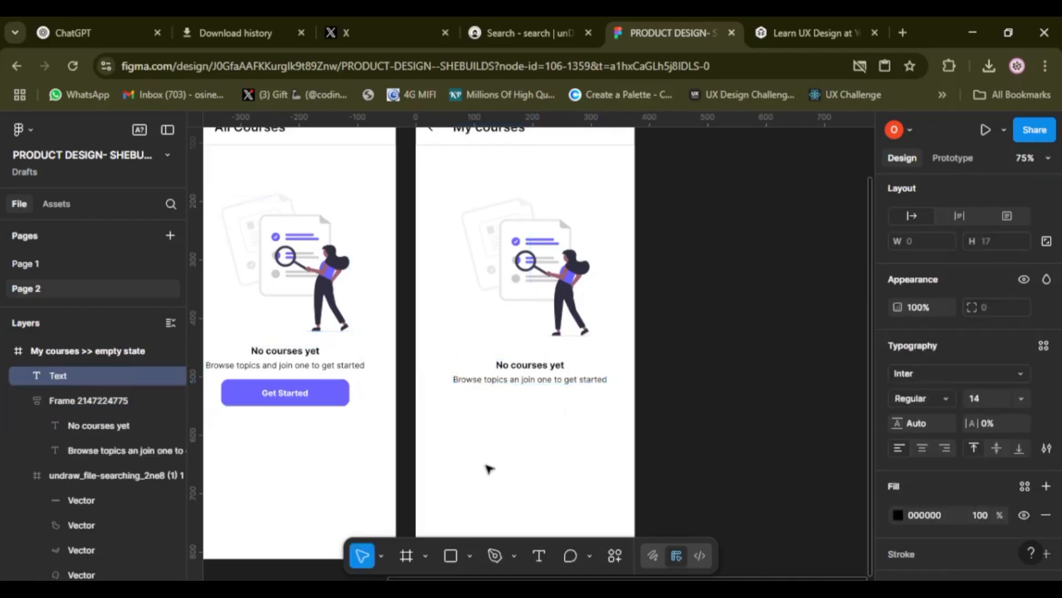
type("Get sta")
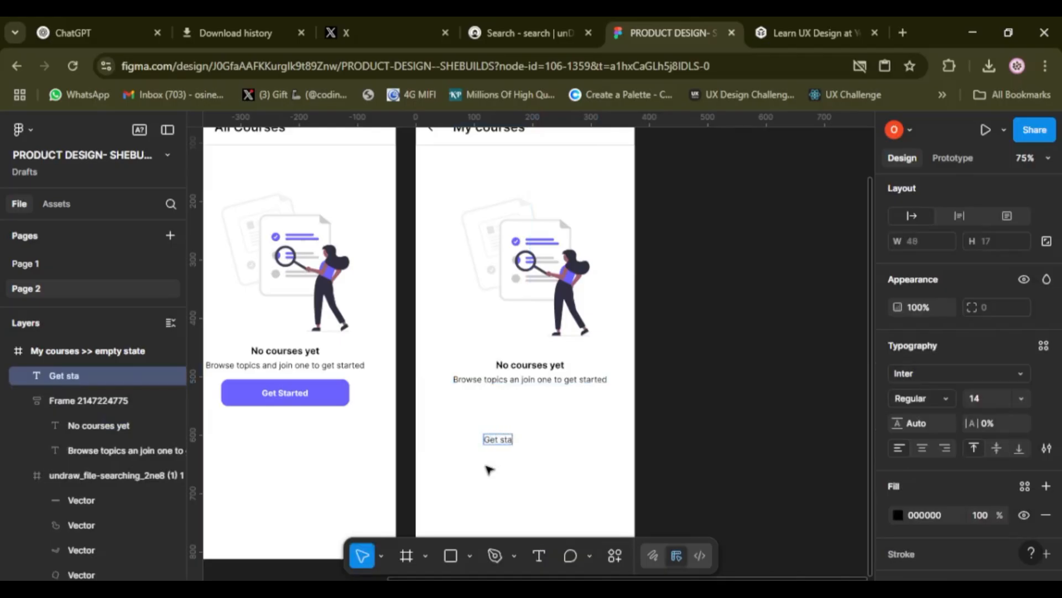
type("rted")
key("Escape")
Step: Make the "Get started" text Bold at size 16 and move it under the description to about X 148, Y 566
left_click(944, 400)
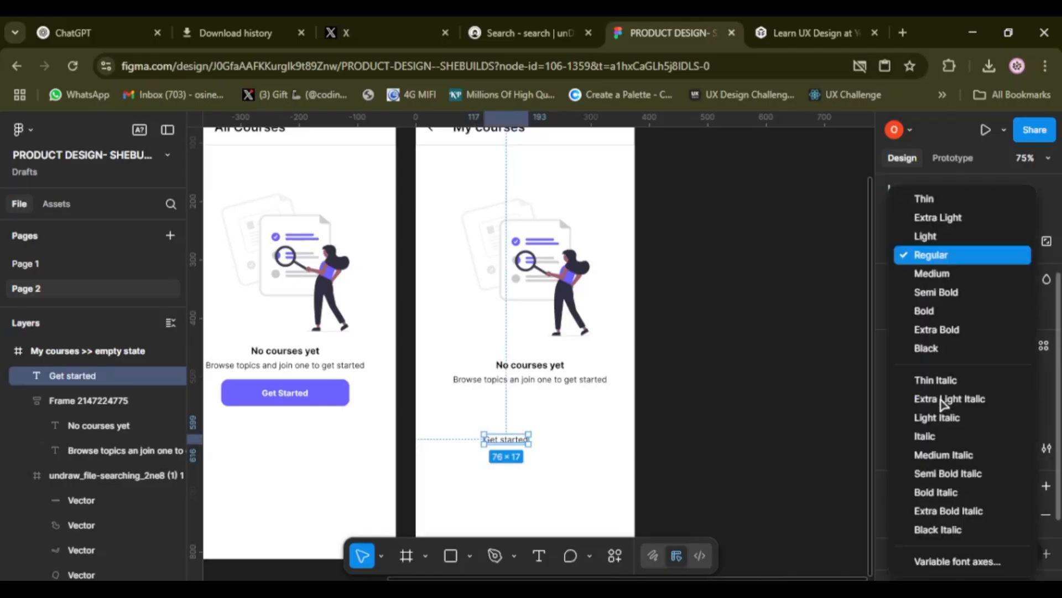
left_click(924, 311)
left_click(1028, 402)
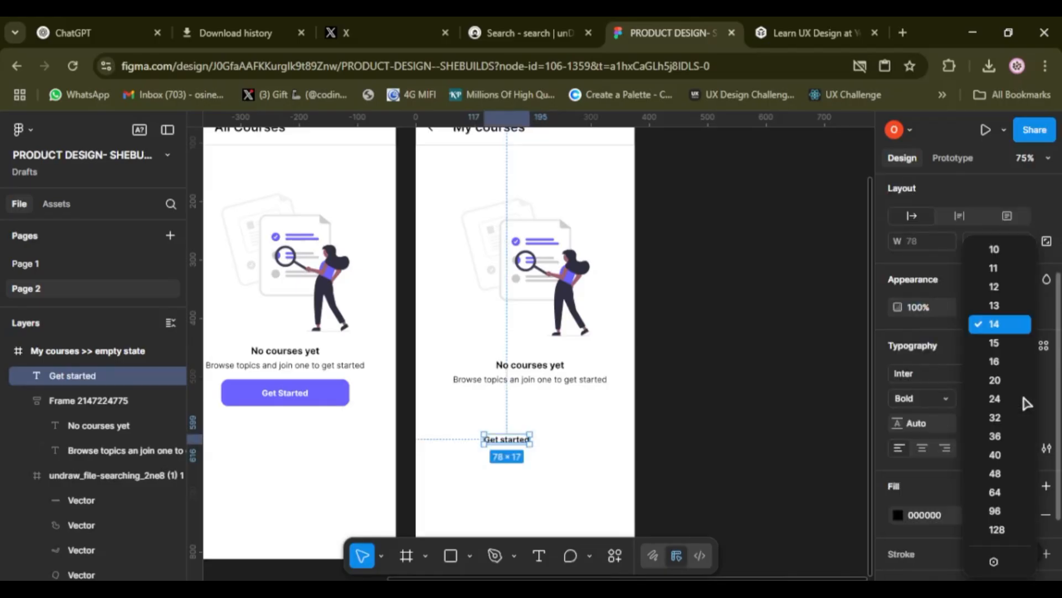
left_click(995, 362)
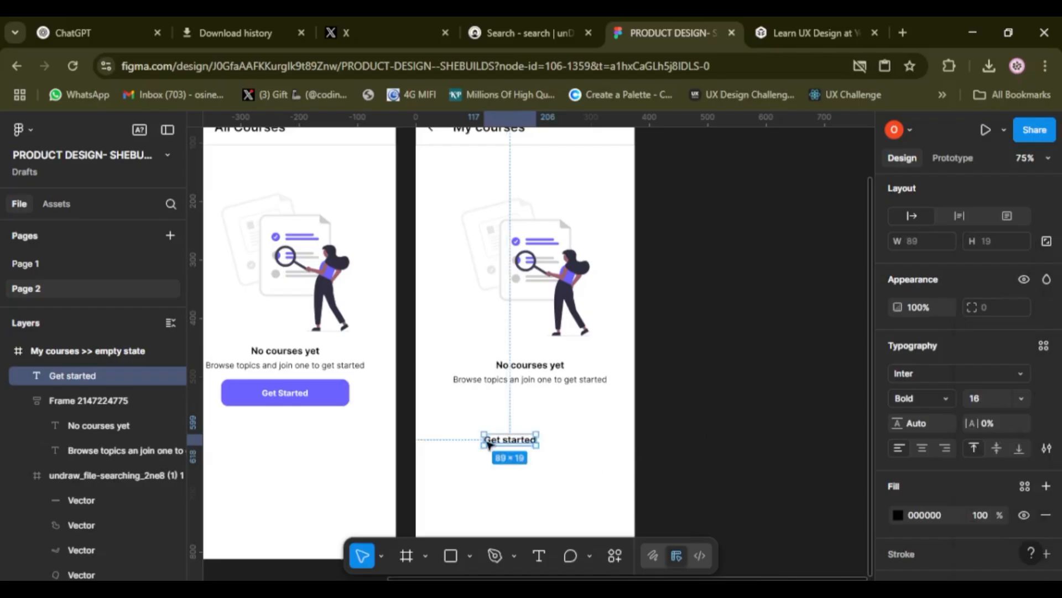
scroll(489, 444, "left", 2)
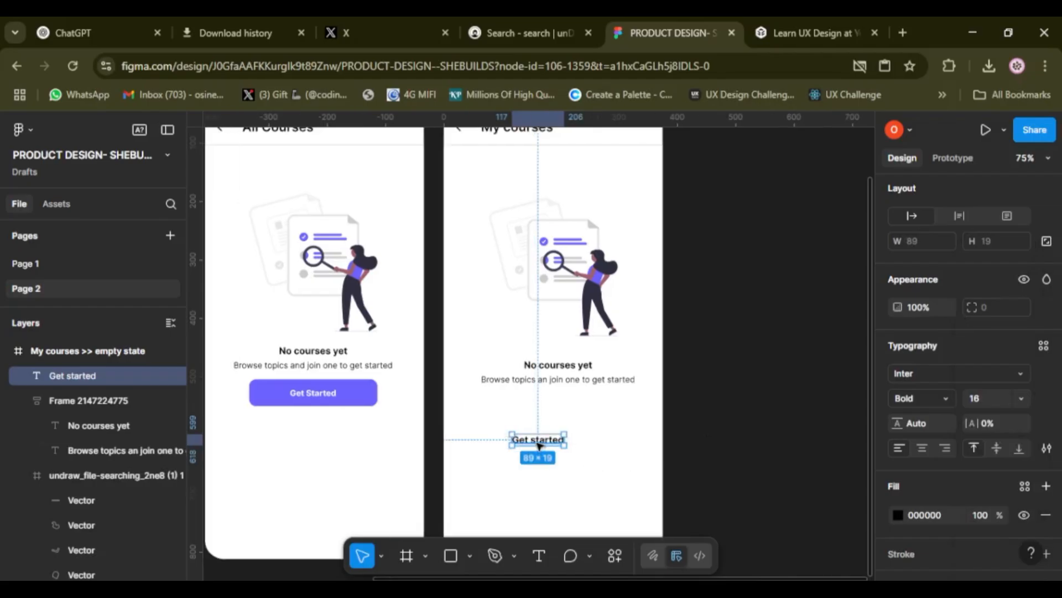
left_click_drag(538, 445, 557, 425)
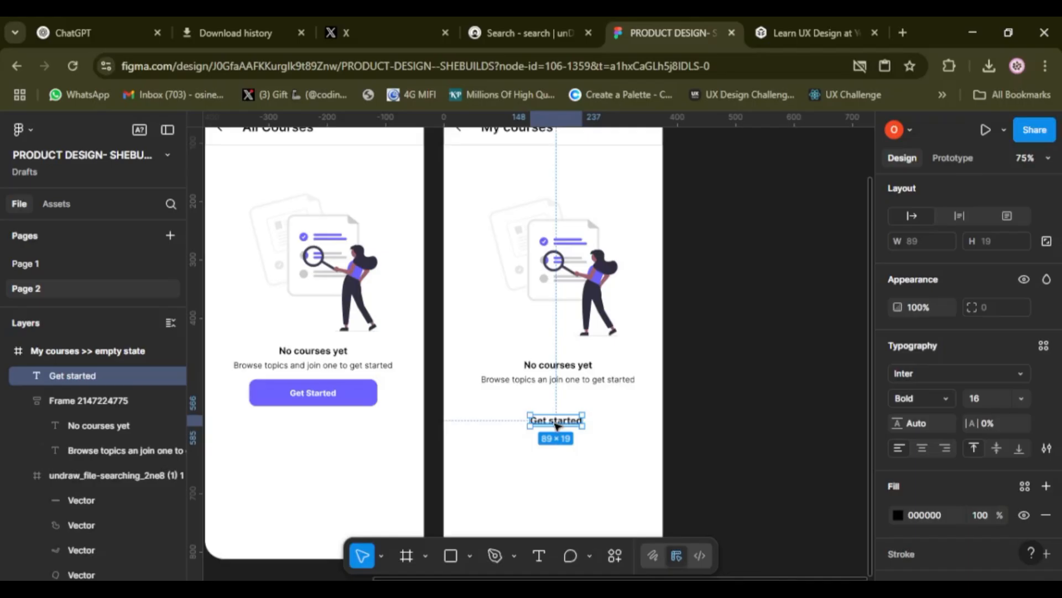
Step: Wrap the "Get started" text in an auto layout frame and set the frame's height to 46
key("shift+a")
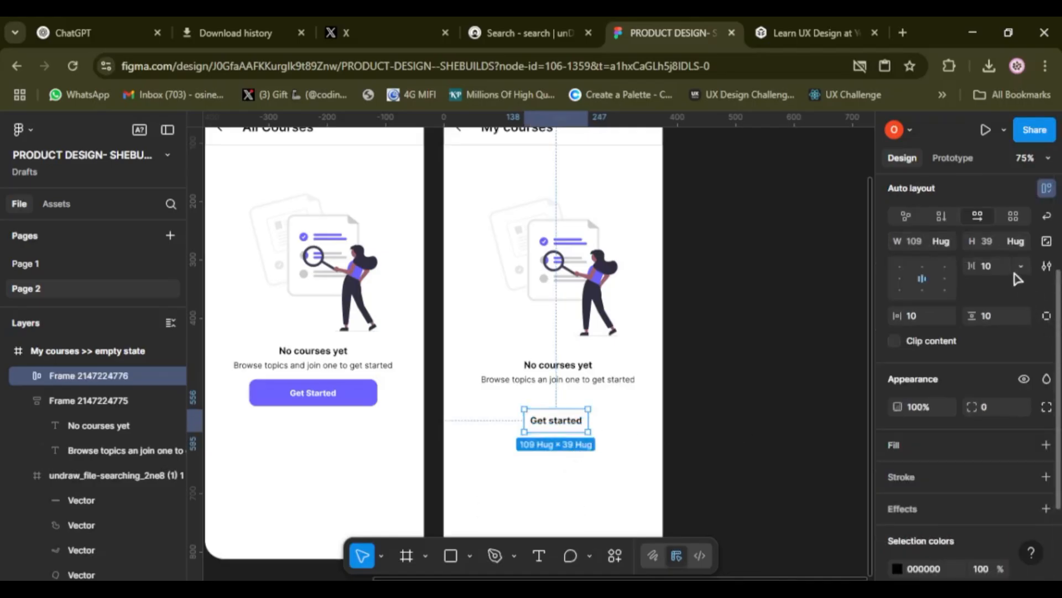
left_click(1003, 249)
key("BackSpace")
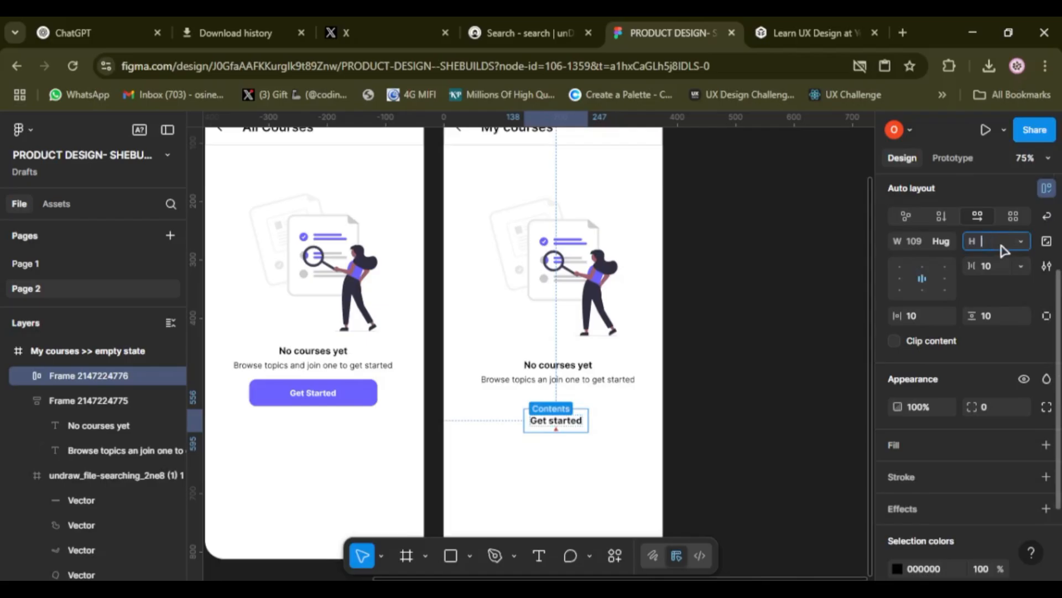
key("Return")
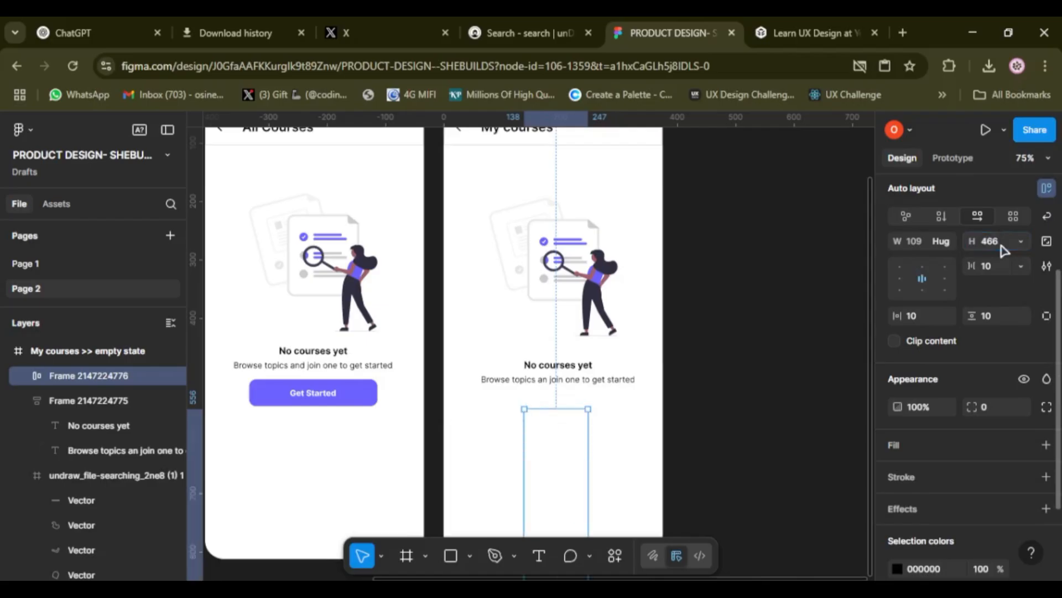
left_click(1003, 249)
key("BackSpace")
key("Return")
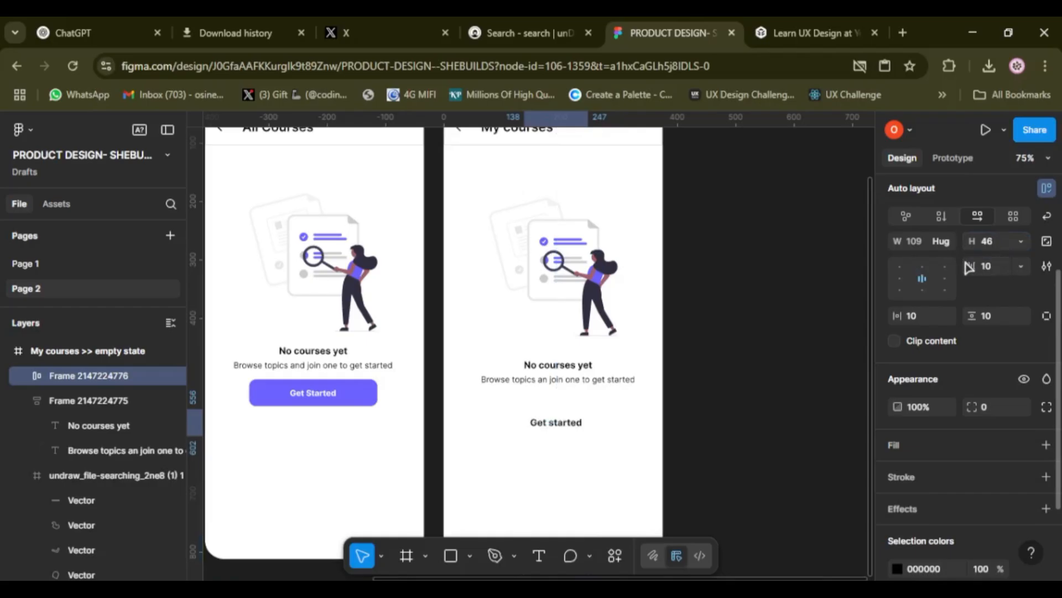
Step: Set the "Get started" frame's width to 250 and move it to about X 53, Y 540
left_click(921, 244)
key("BackSpace")
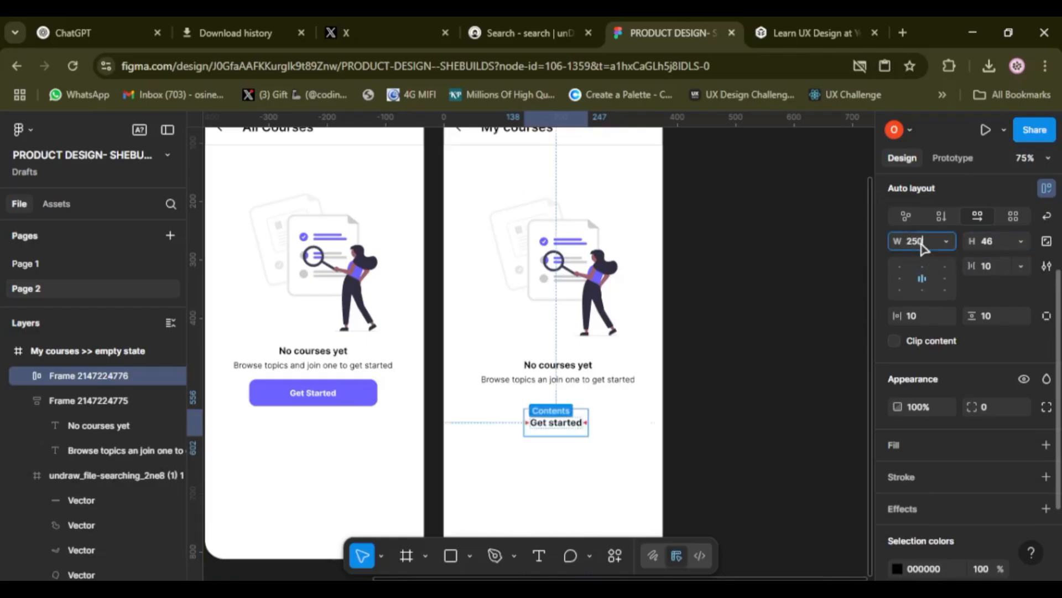
key("Return")
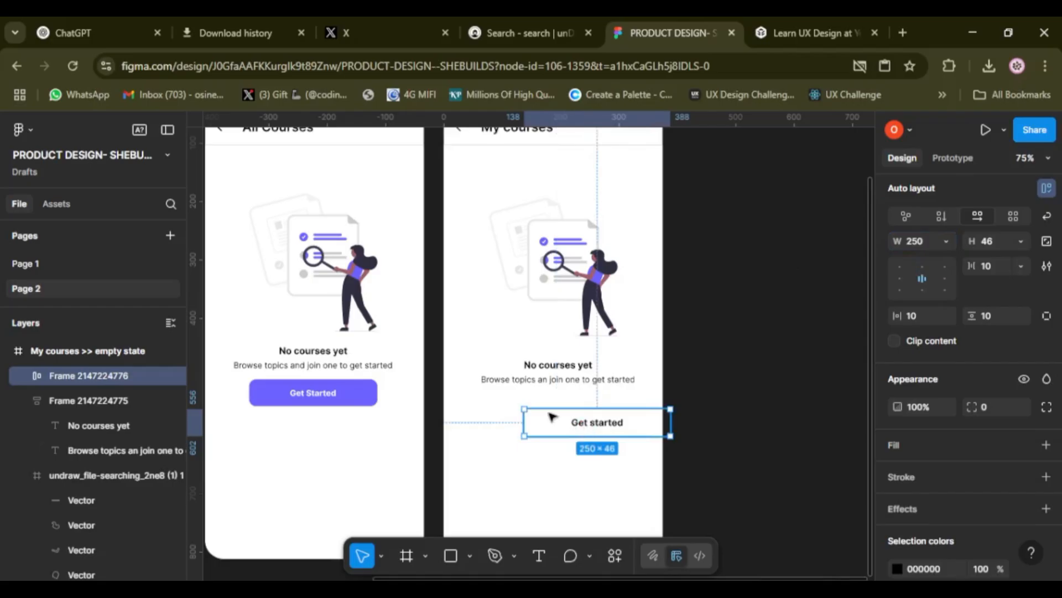
left_click_drag(551, 416, 503, 407)
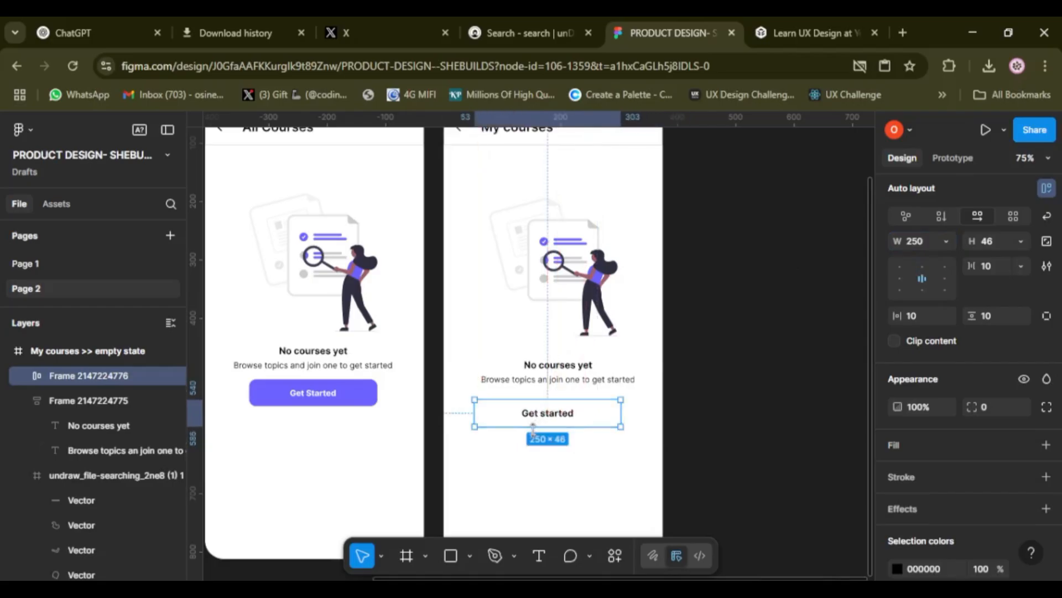
Step: Copy the fill hex code of the Get Started button in the All Courses screen
left_click(355, 395)
left_click(355, 396)
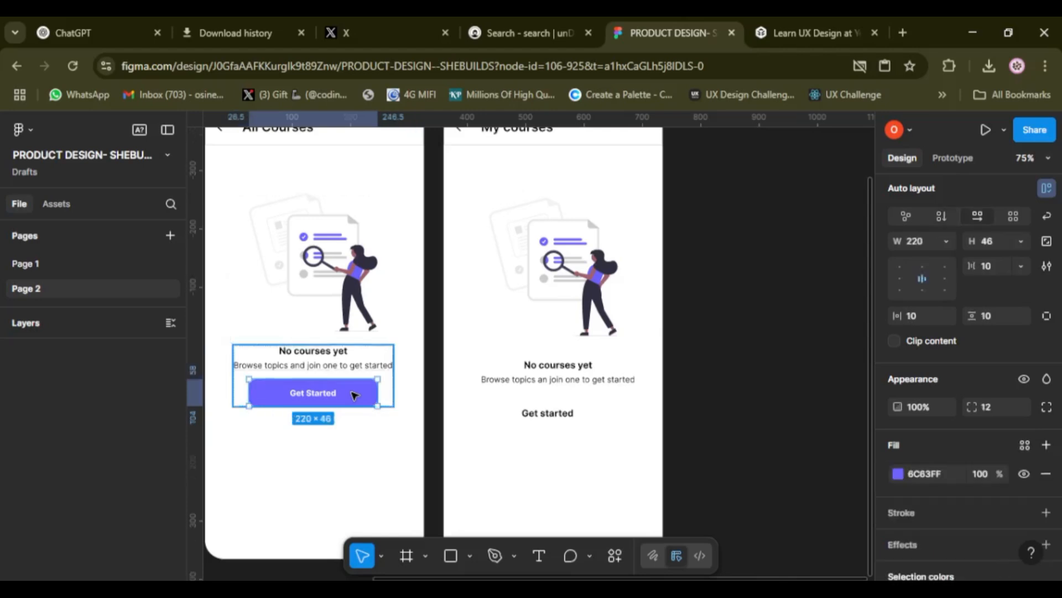
left_click(915, 476)
key("ctrl+c")
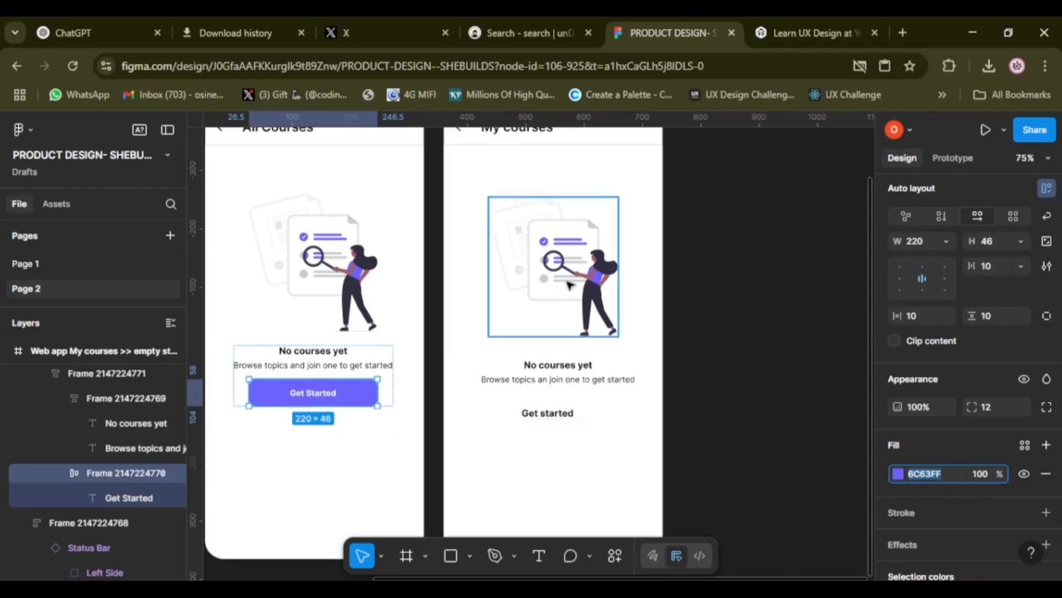
Step: Add a fill to the My courses "Get started" frame and set it to the copied colour 6C63FF
left_click(564, 416)
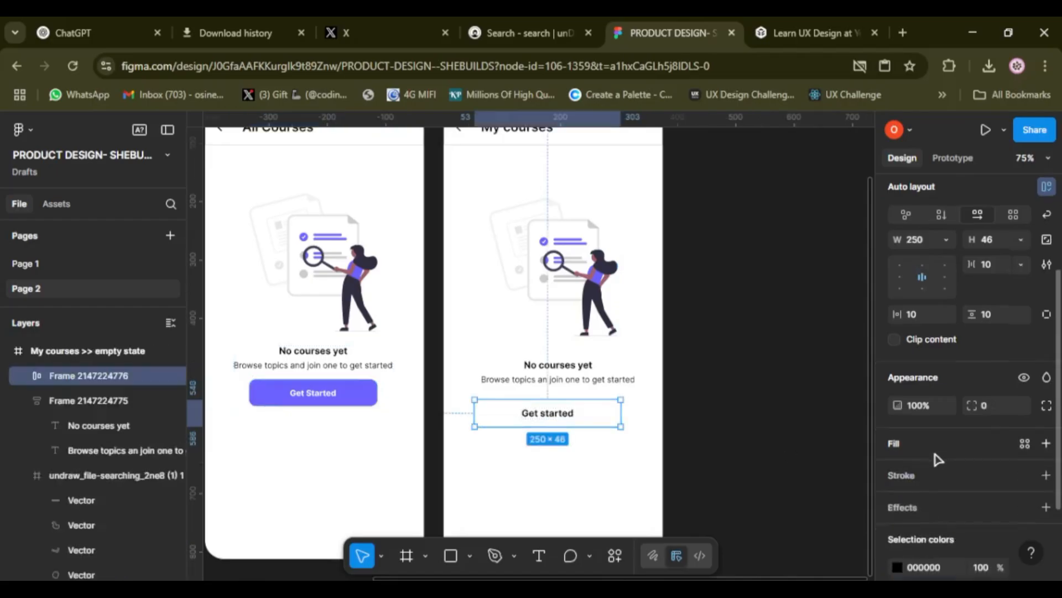
scroll(939, 459, "down", 2)
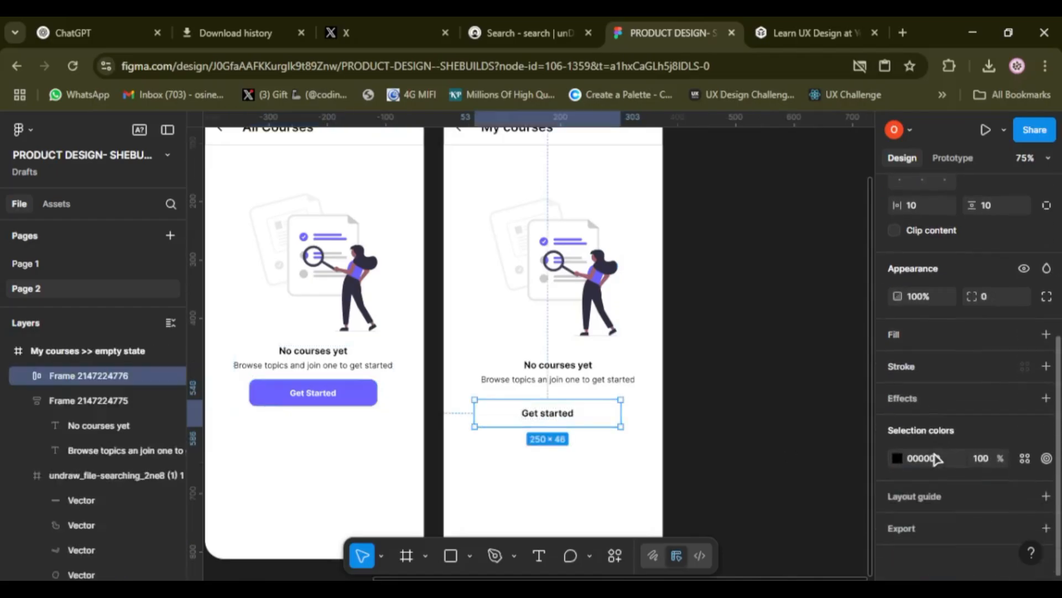
left_click(1046, 335)
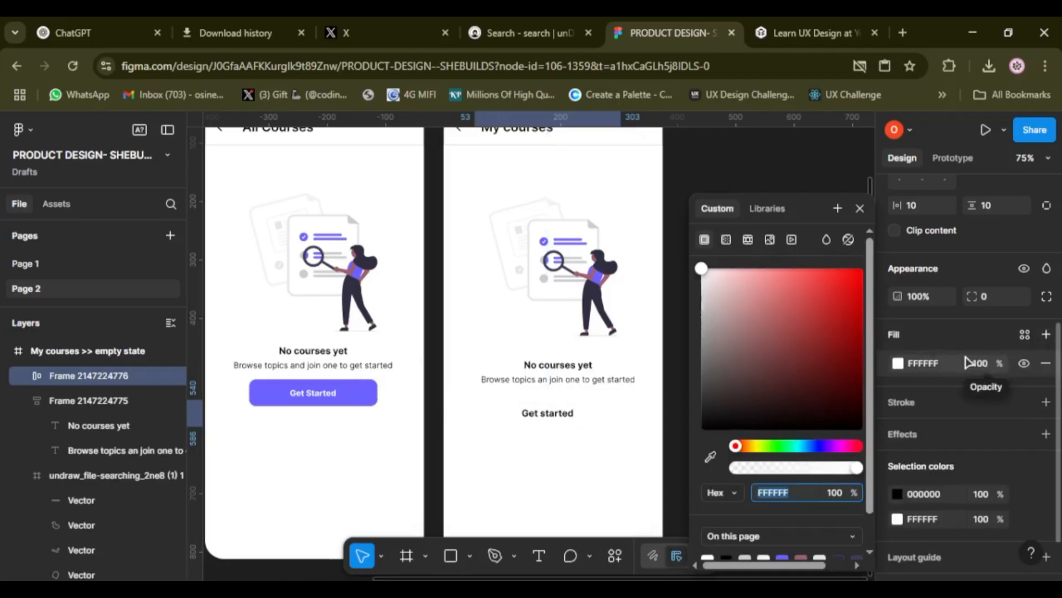
left_click(858, 209)
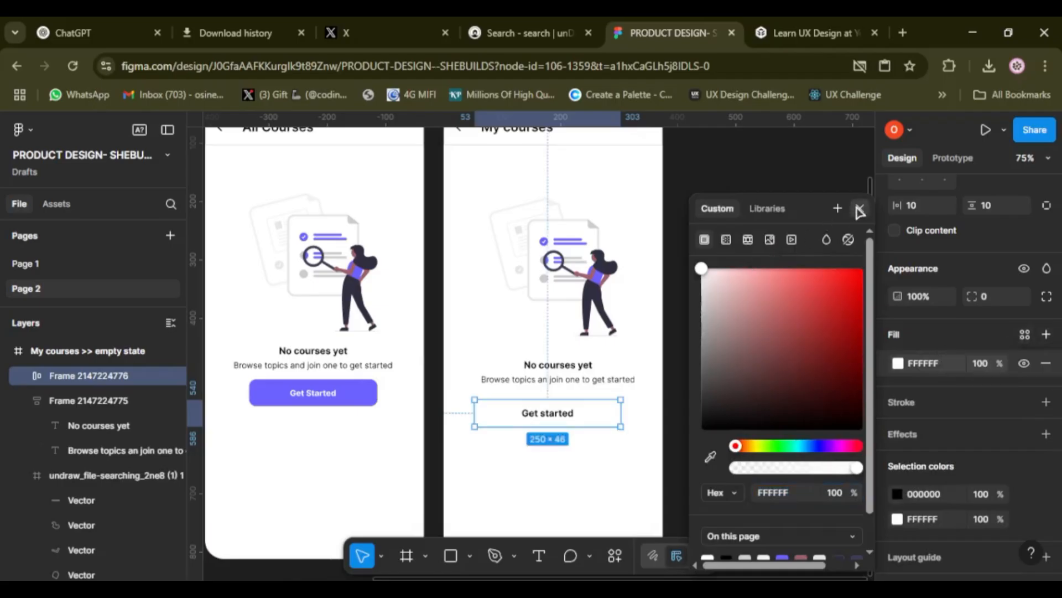
left_click(858, 211)
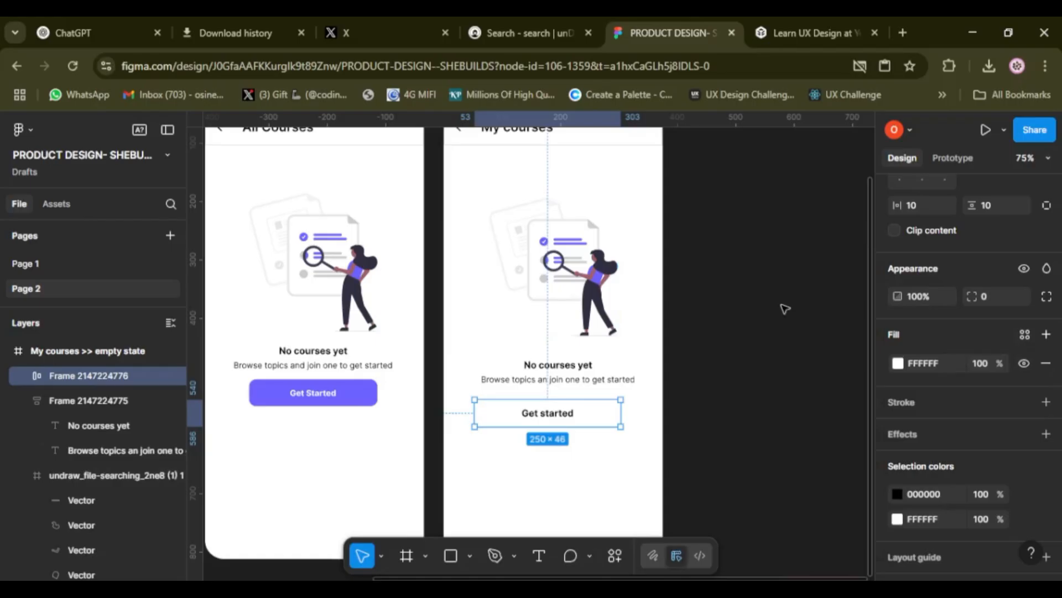
left_click(937, 365)
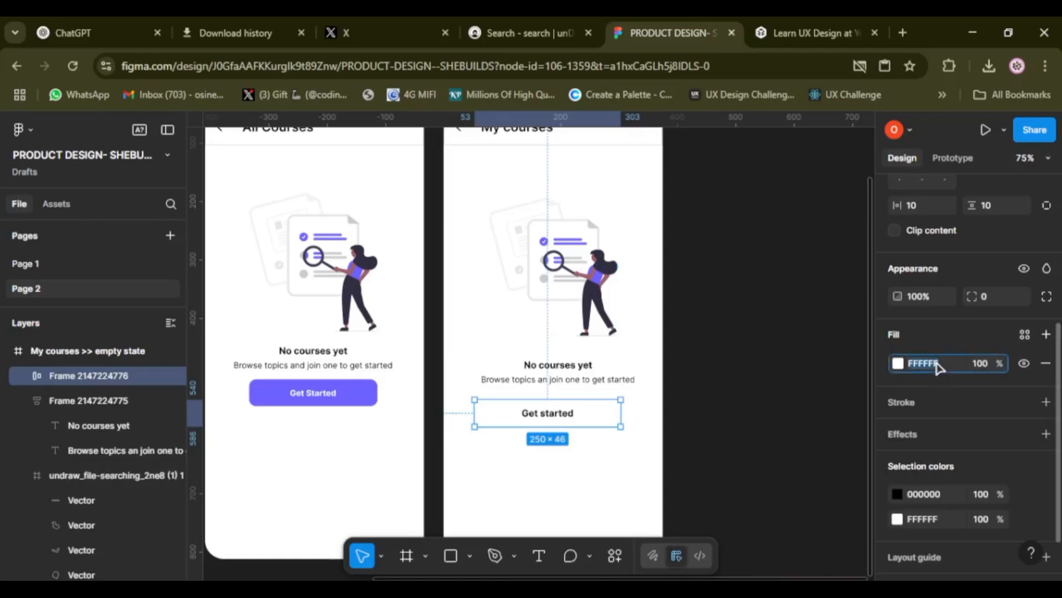
key("ctrl+v")
key("Return")
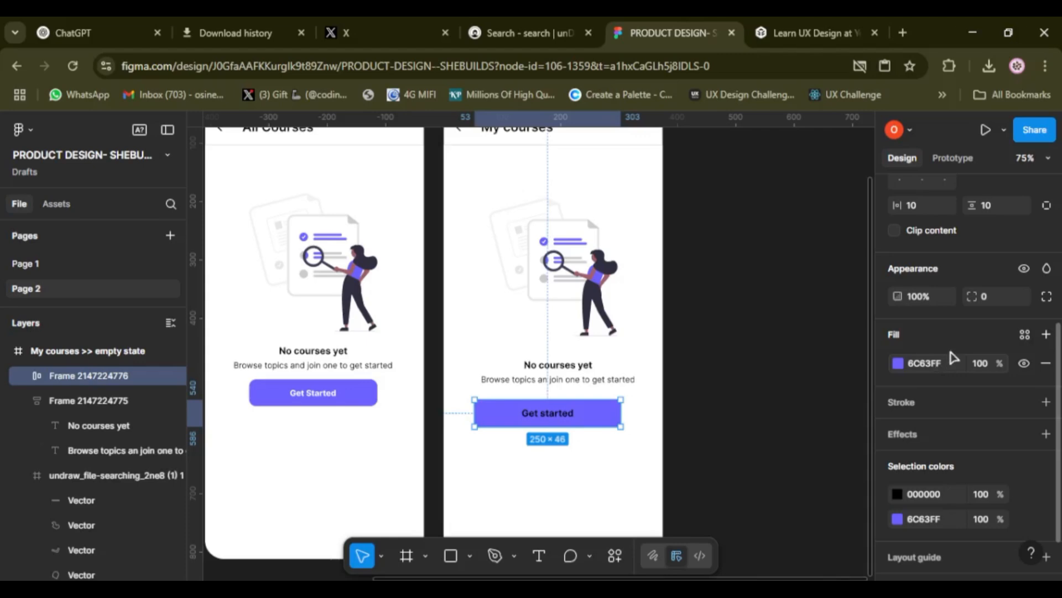
Step: Set the corner radius of the My courses "Get started" button to 12
left_click(996, 298)
key("BackSpace")
key("Return")
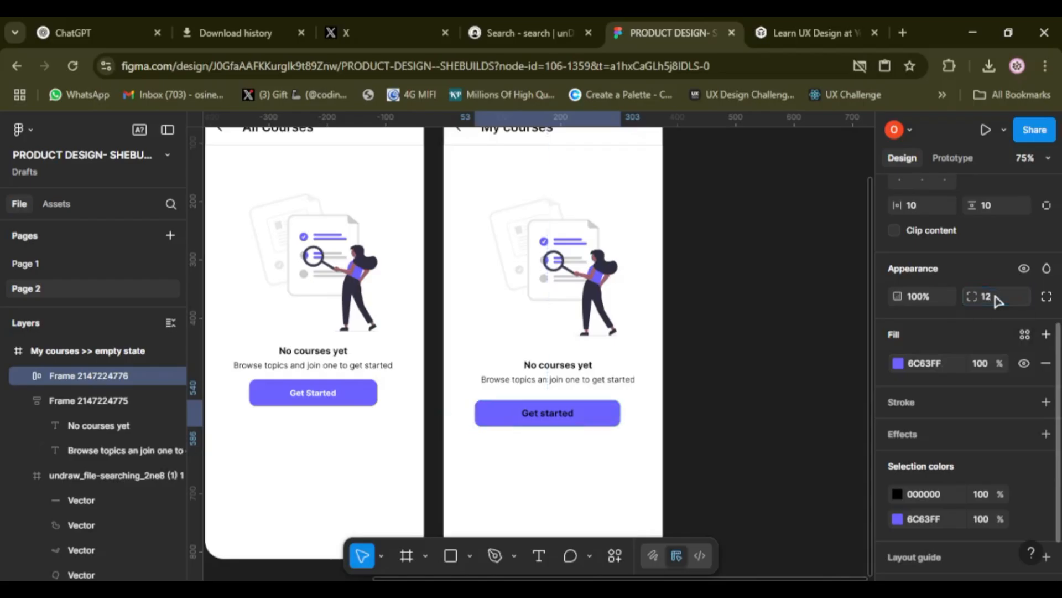
Step: Change the text colour of the "Get started" button label to white, FFFFFF
double_click(544, 417)
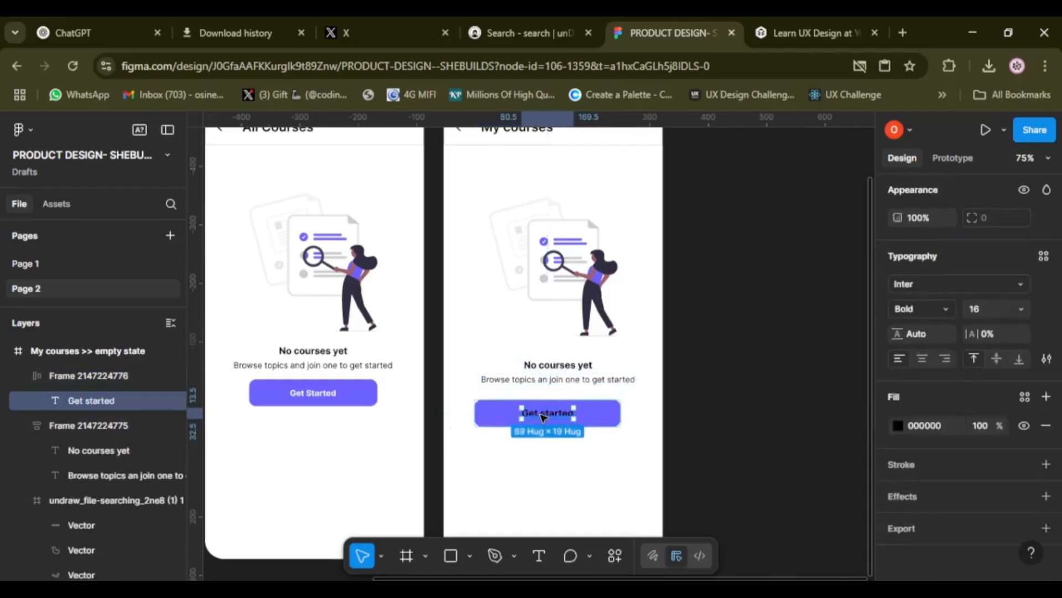
left_click(941, 430)
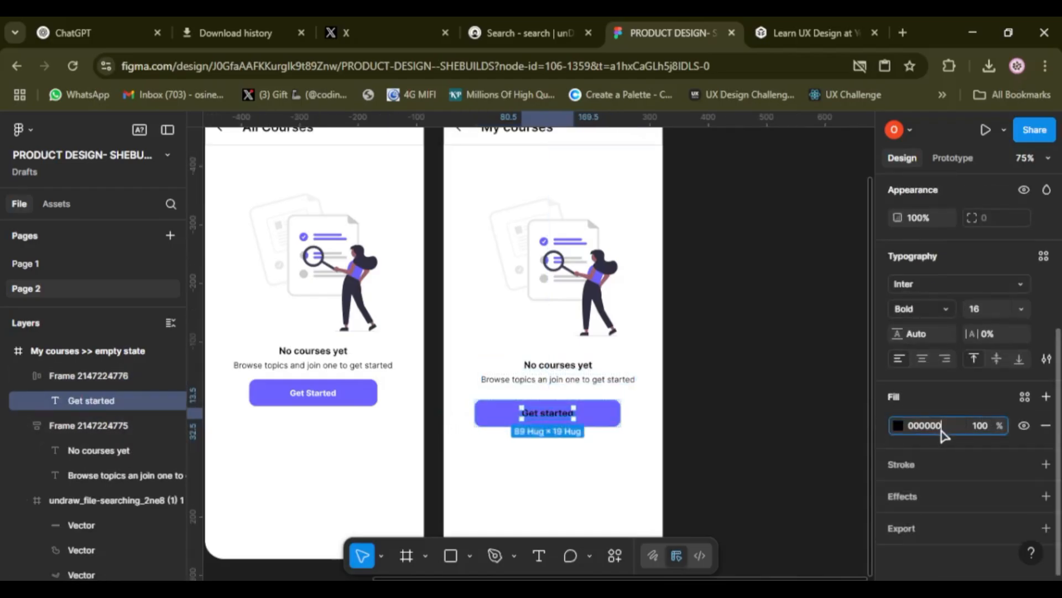
key("BackSpace")
type("ffffff")
key("Return")
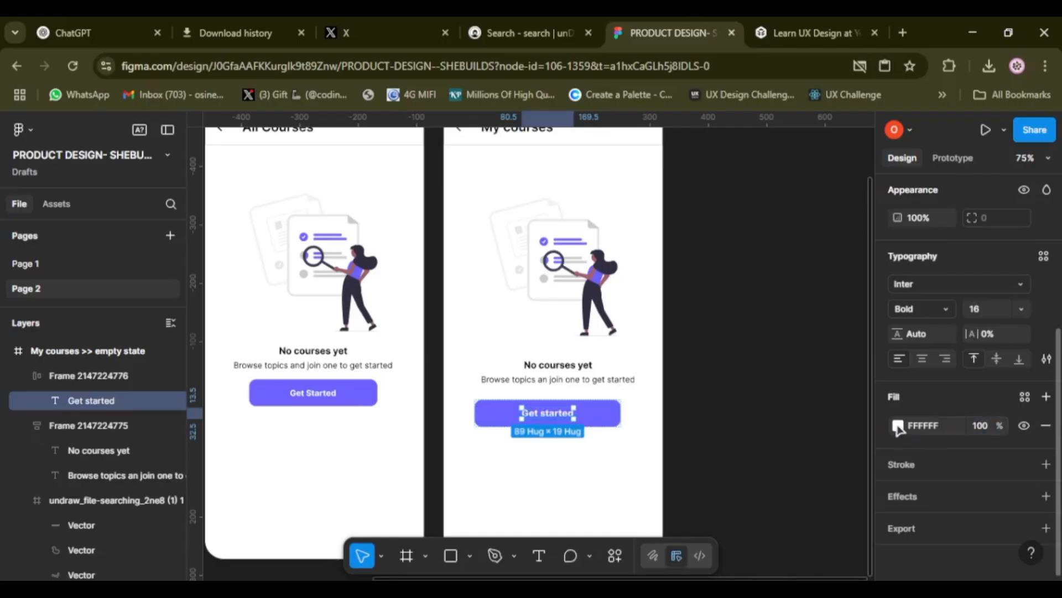
left_click(898, 427)
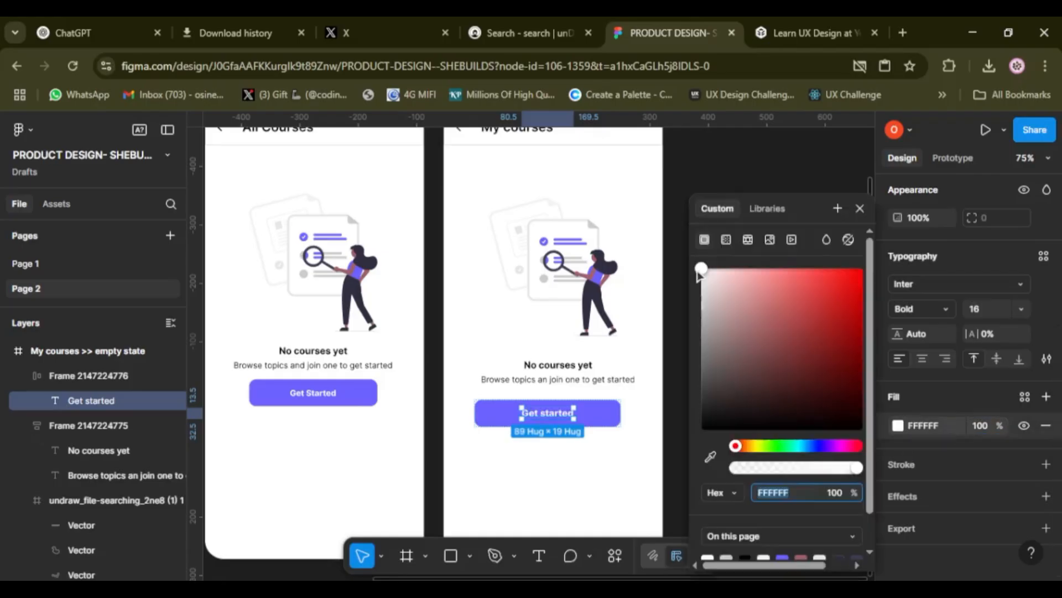
left_click(860, 209)
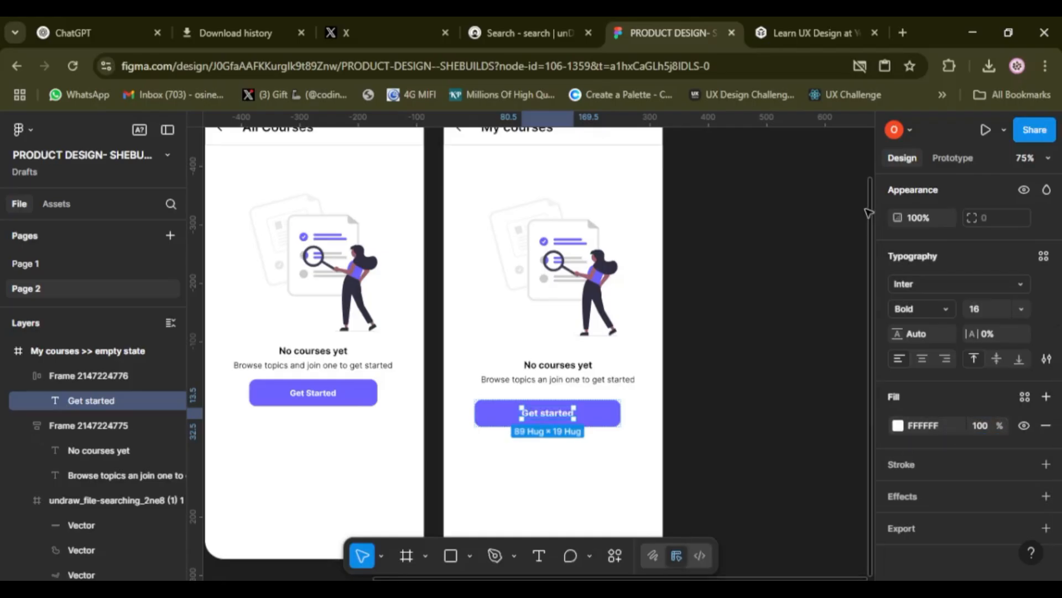
Step: Move the My courses button to about X 62, Y 535 and inspect the matching button in the All Courses screen
left_click(606, 412)
left_click_drag(576, 420, 580, 418)
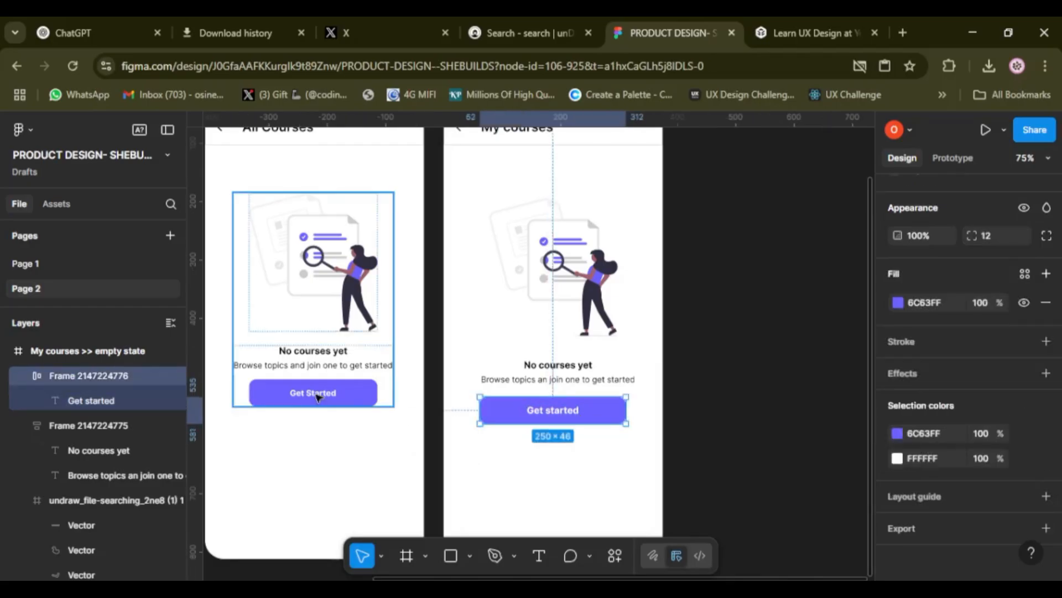
left_click(317, 397)
left_click(317, 396)
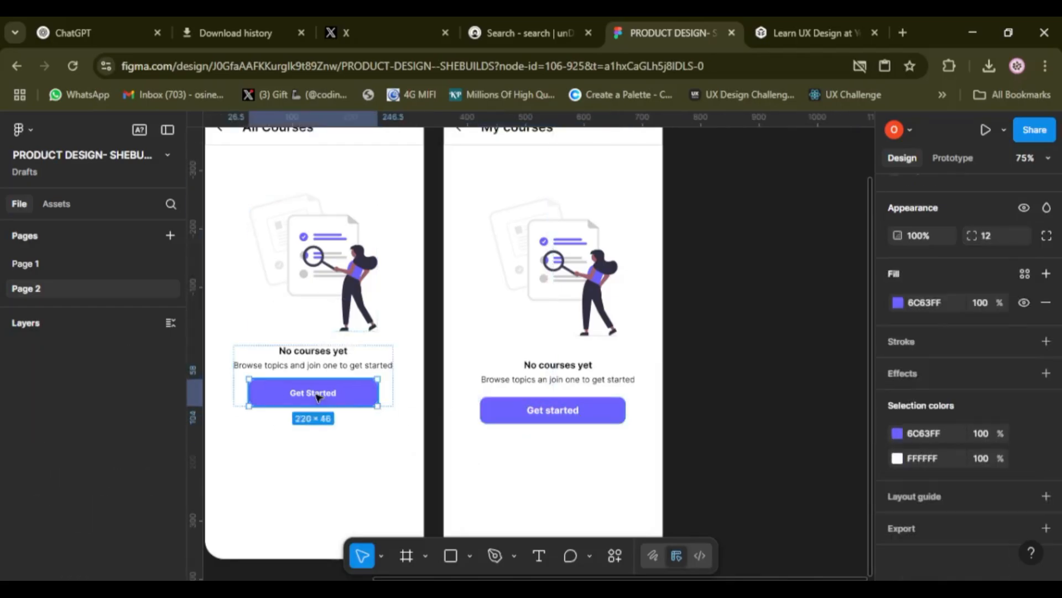
Step: Set the width of the My courses "Get started" button to 220 and centre it horizontally in the screen
left_click(551, 410)
double_click(551, 410)
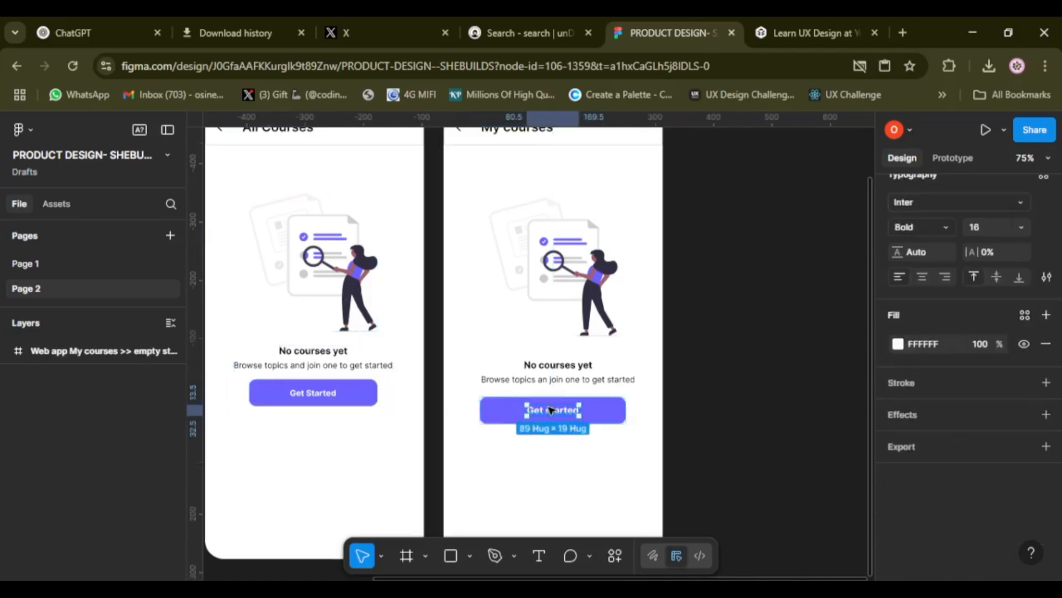
left_click(622, 403)
scroll(941, 332, "up", 5)
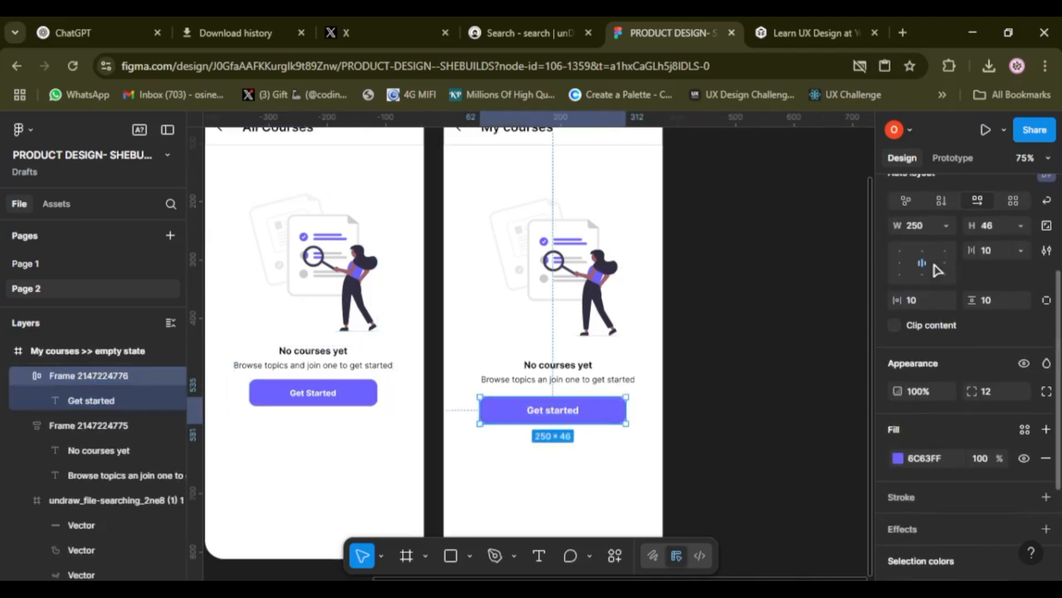
left_click(925, 385)
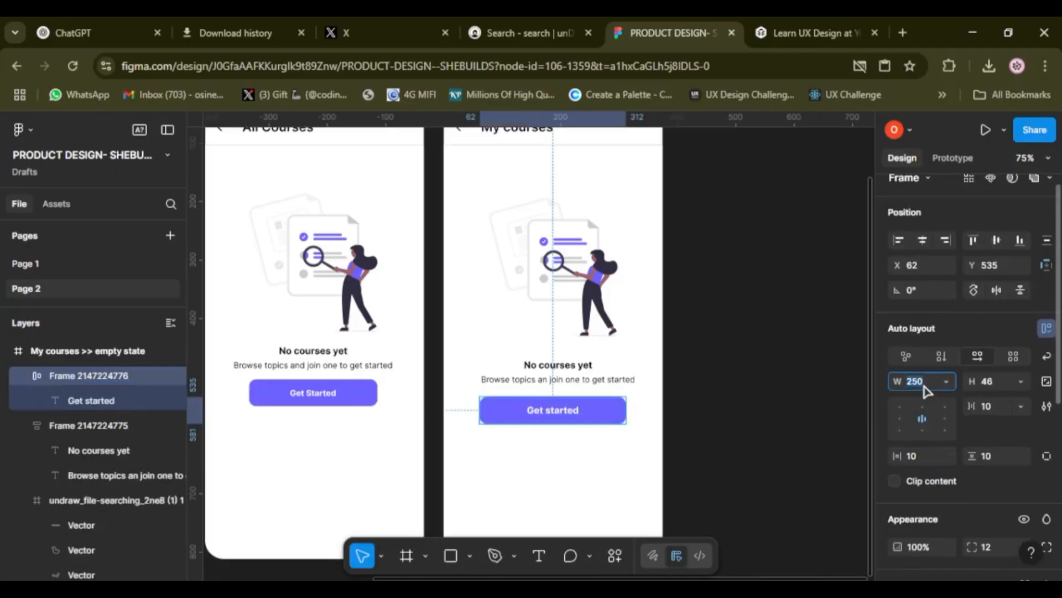
key("BackSpace")
type("220")
key("Return")
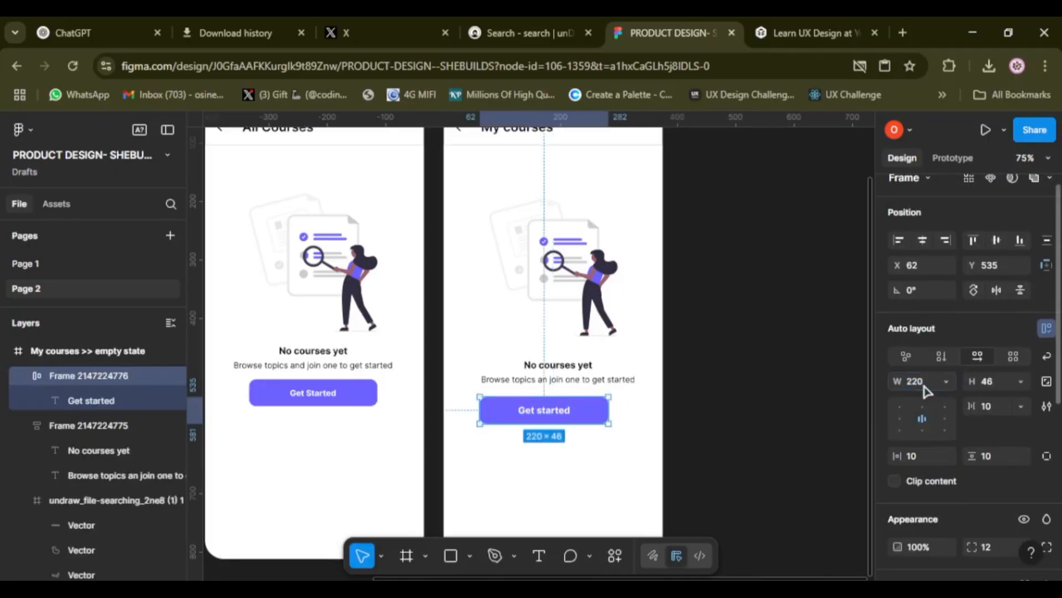
left_click(922, 241)
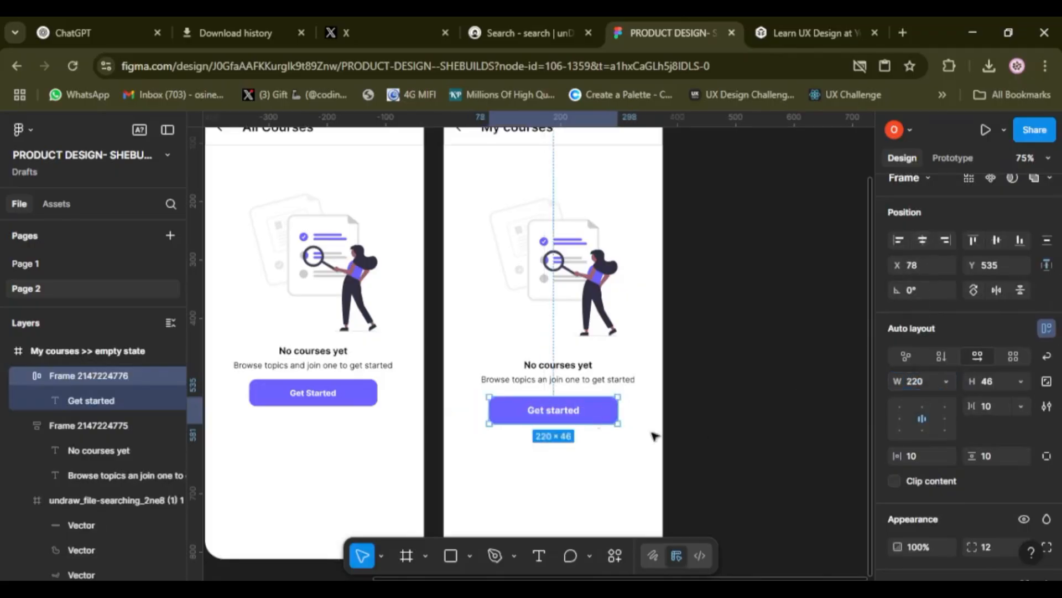
Step: Wrap the My courses text block and button in a vertical auto layout with a gap of 16, matching the All Courses group
left_click(564, 375, "shift")
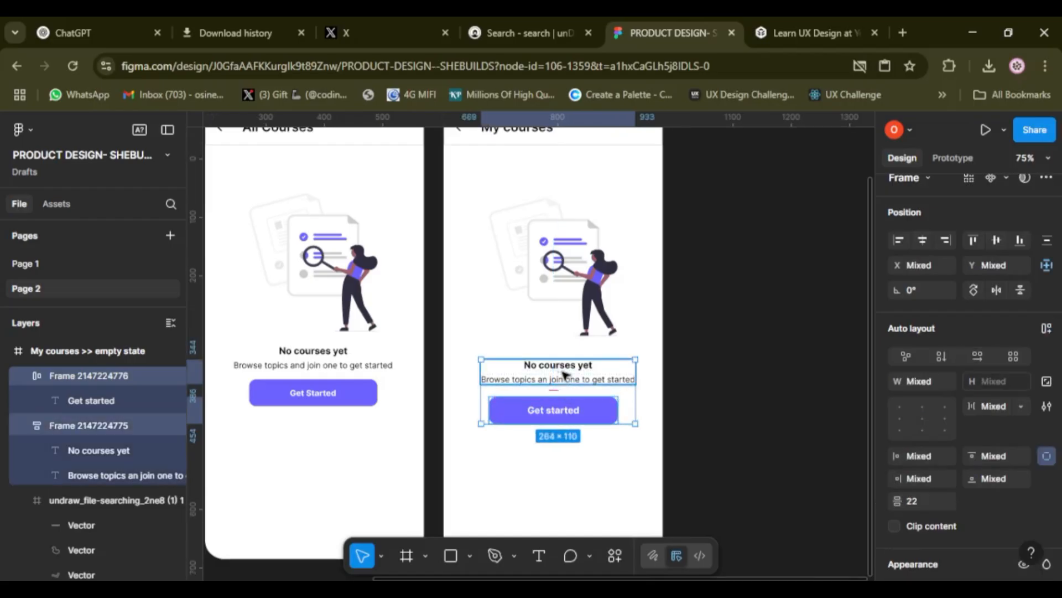
key("shift+a")
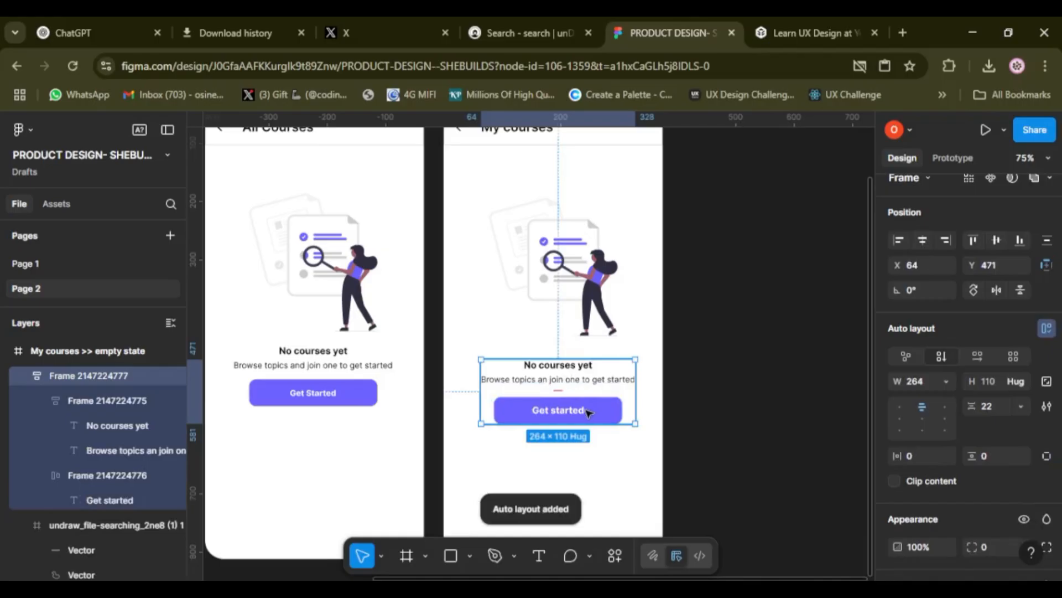
left_click(276, 381)
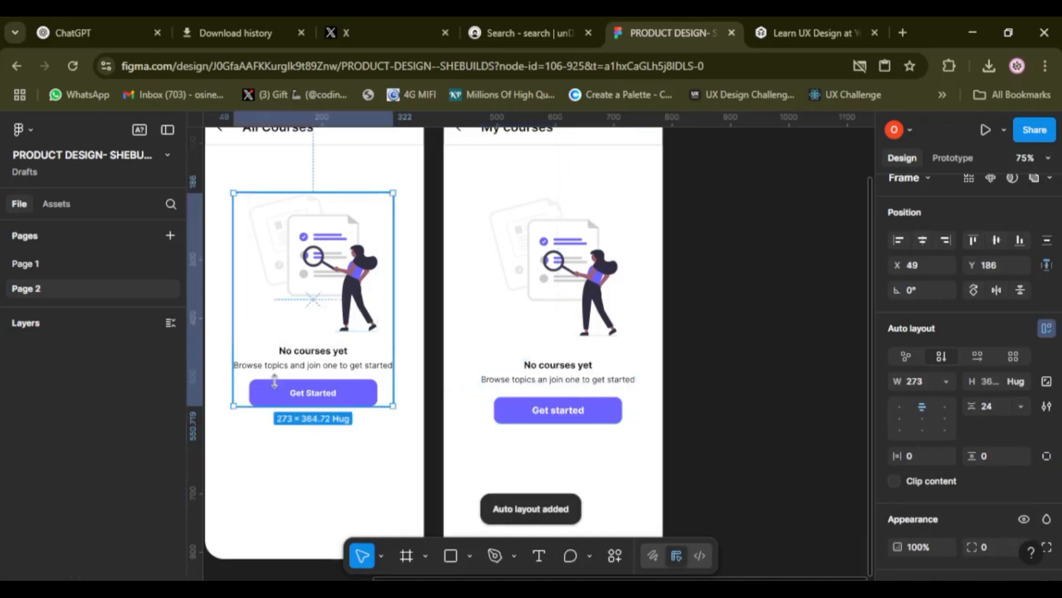
double_click(276, 382)
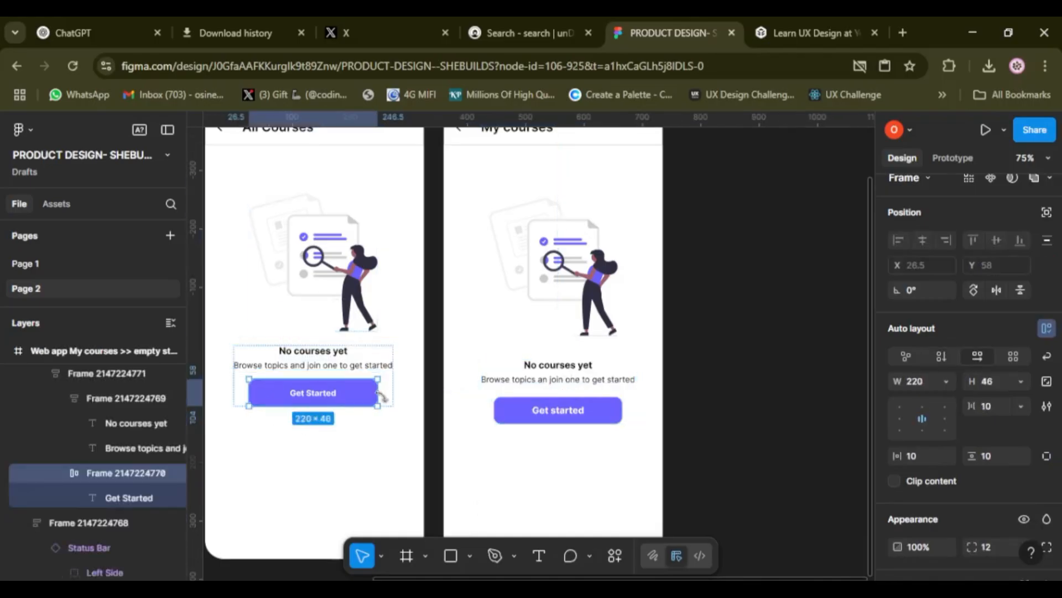
left_click(83, 374)
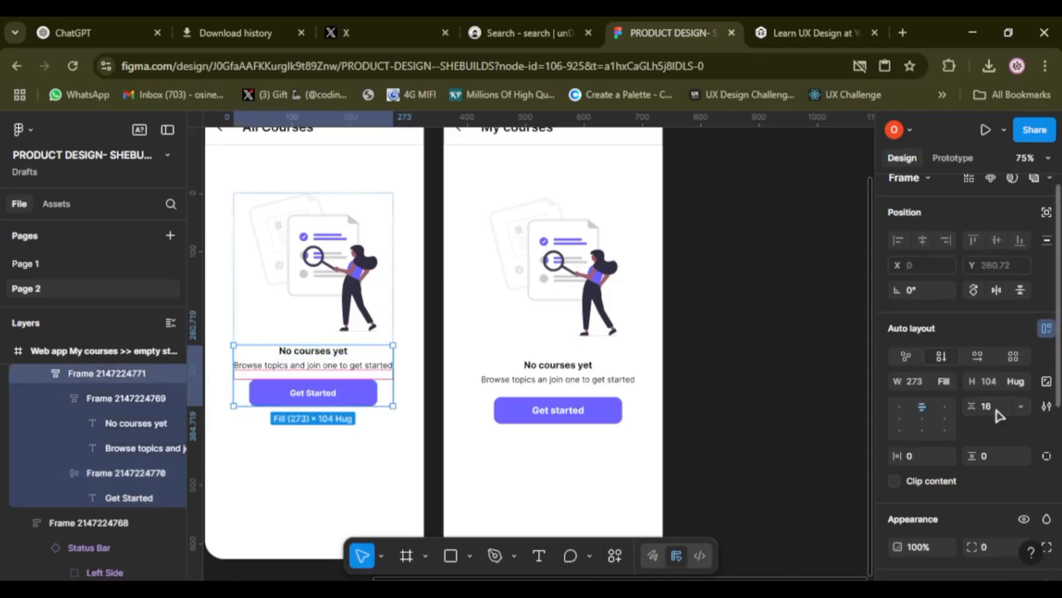
left_click(559, 395)
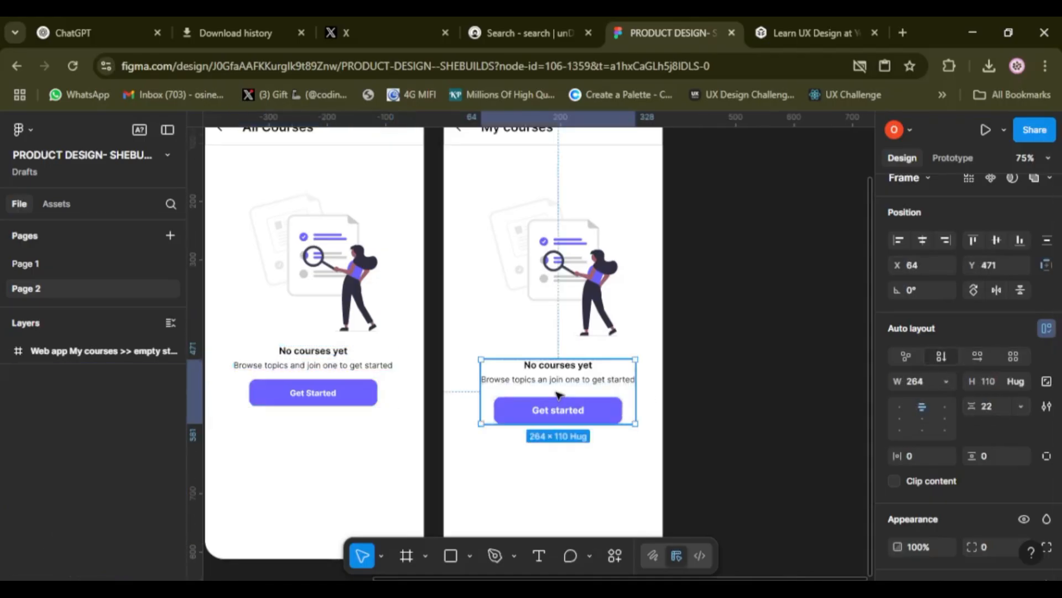
left_click(1003, 414)
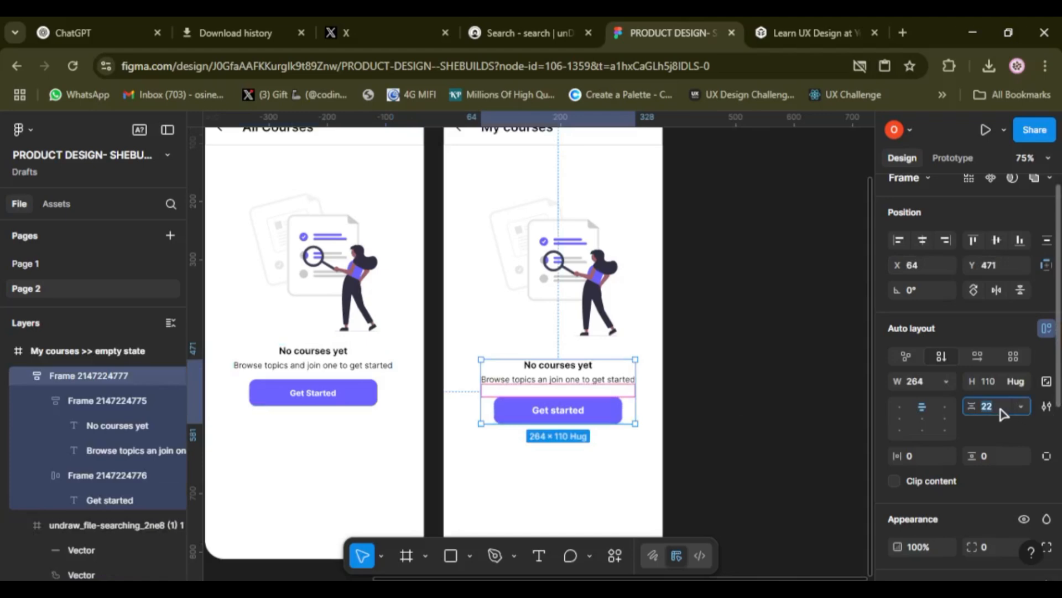
key("BackSpace")
key("Return")
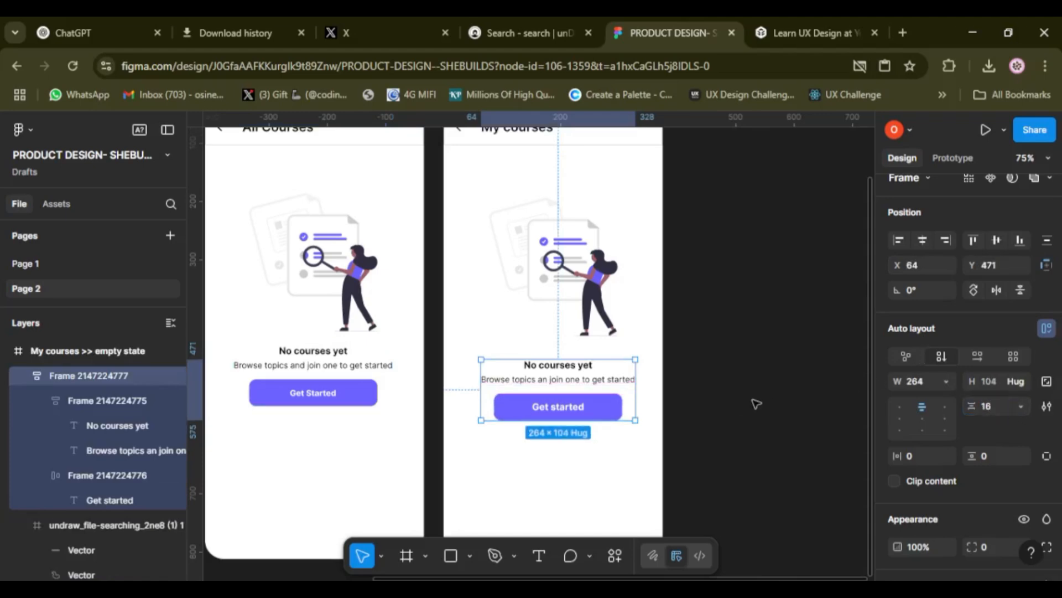
left_click(755, 402)
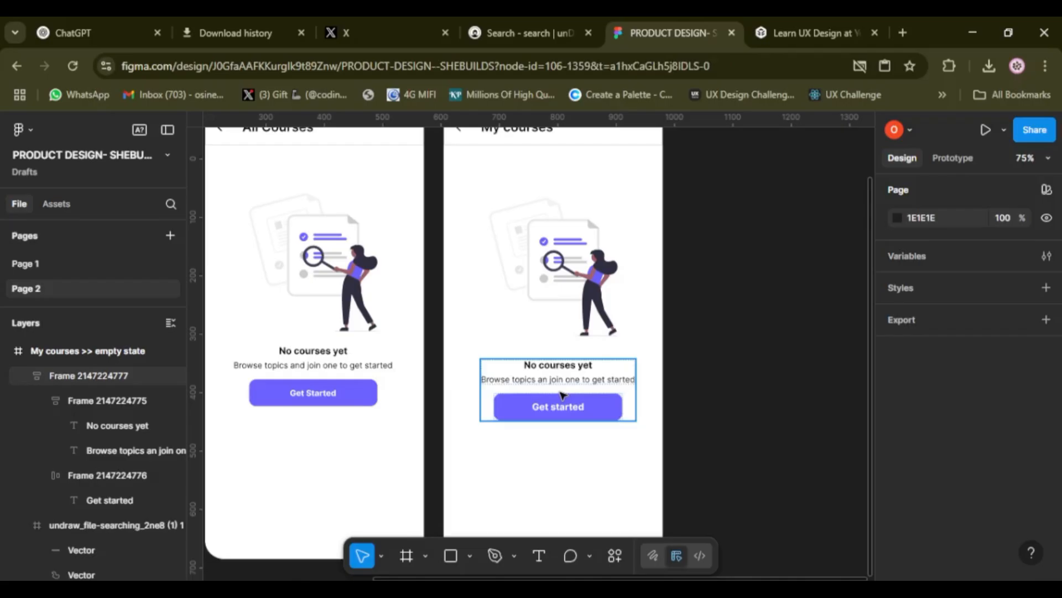
Step: Combine the My courses illustration with the text-and-button frame in a vertical auto layout and set its gap to 24
left_click(562, 395)
left_click(542, 266, "shift")
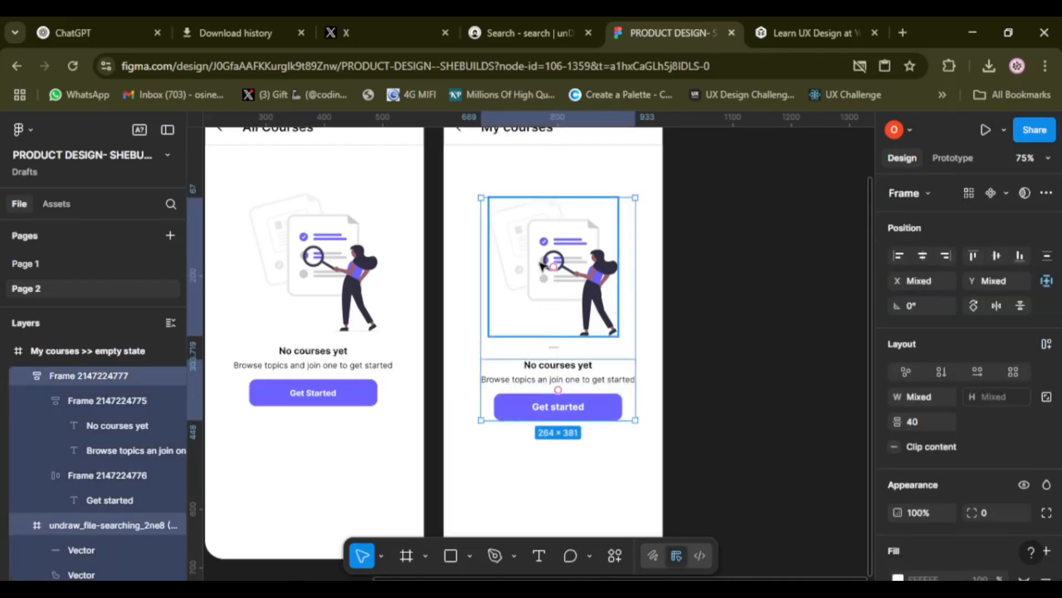
key("shift+a")
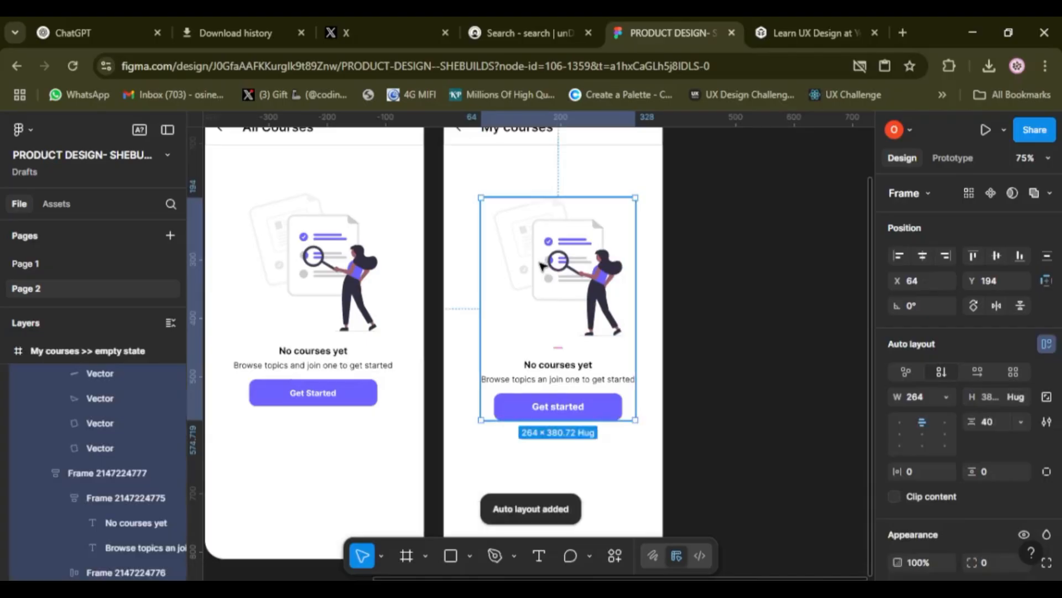
left_click(999, 428)
key("BackSpace")
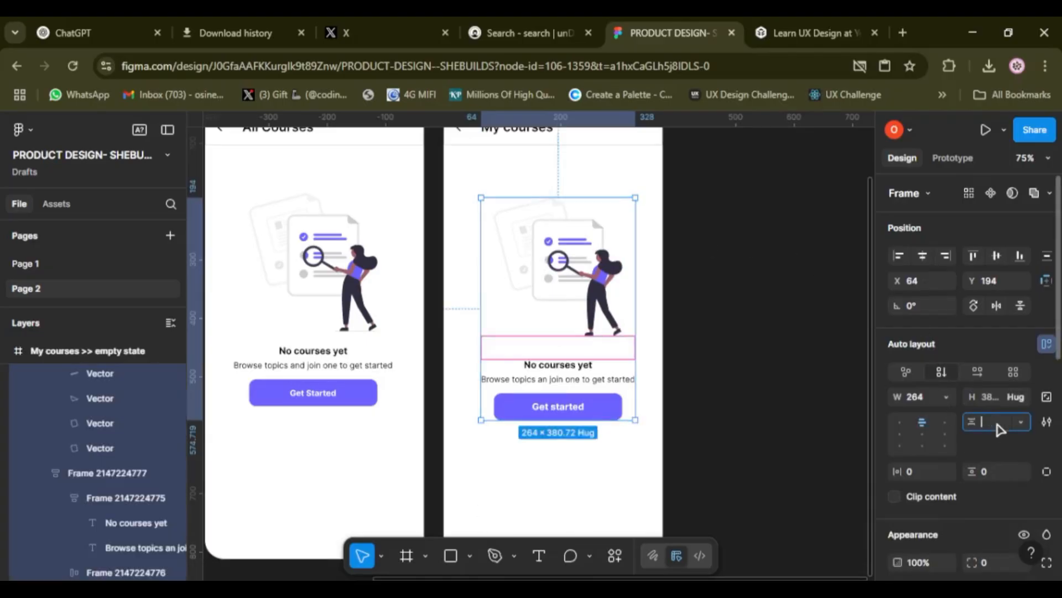
type("24")
key("Return")
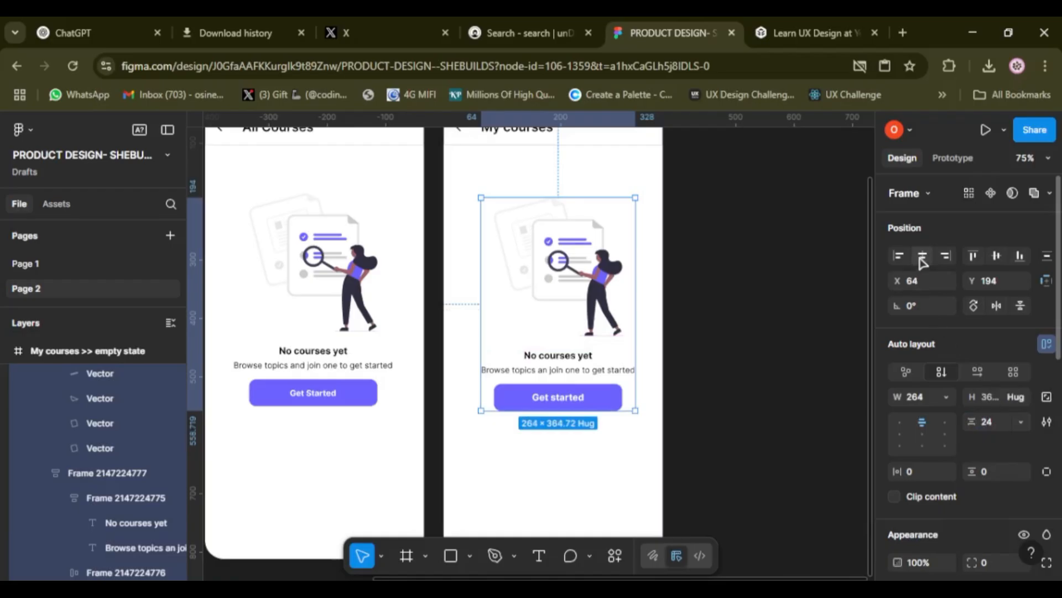
Step: Move the My courses content frame up to Y 173, centred horizontally at X 56, and select the whole My courses screen
left_click(922, 258)
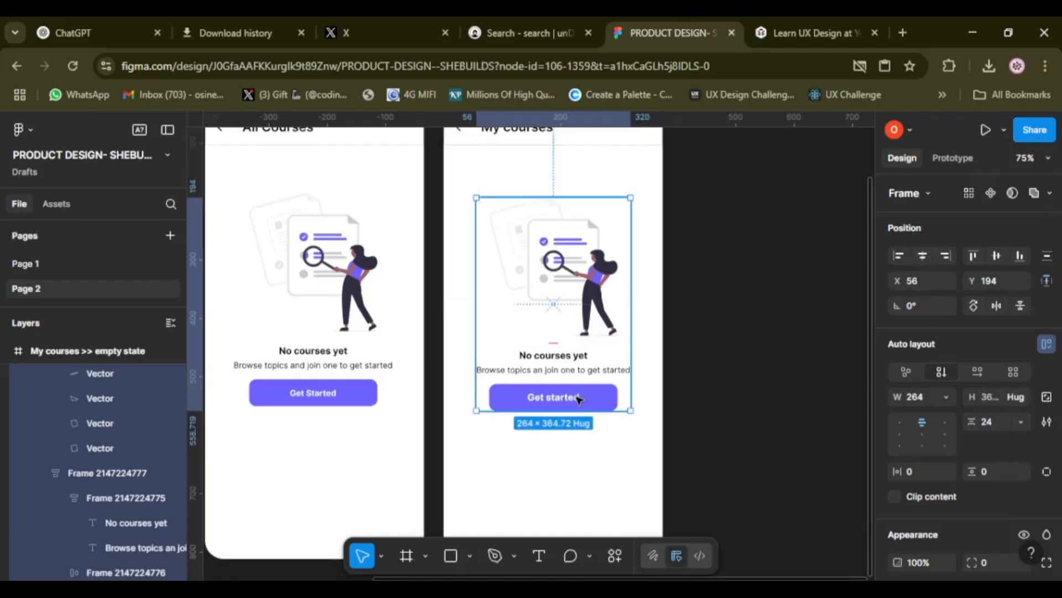
scroll(578, 399, "down", 4)
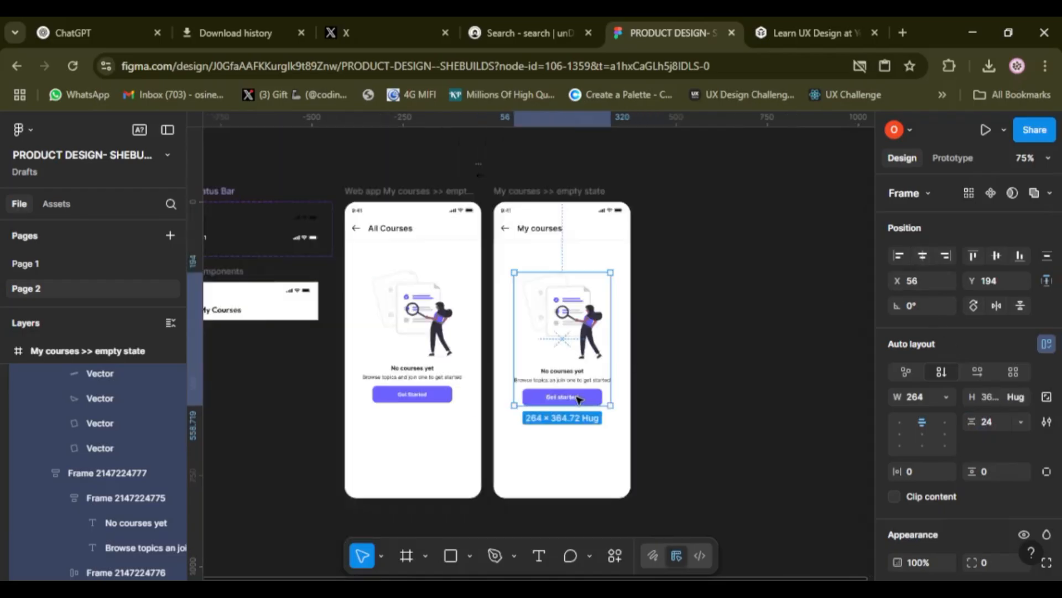
left_click(724, 374)
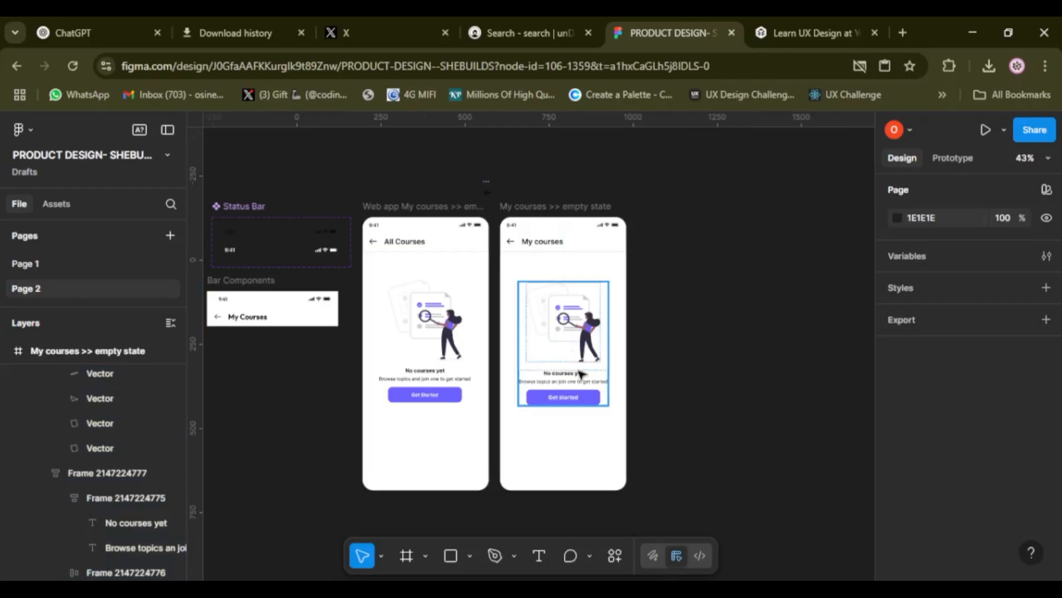
left_click_drag(580, 374, 581, 367)
left_click(924, 257)
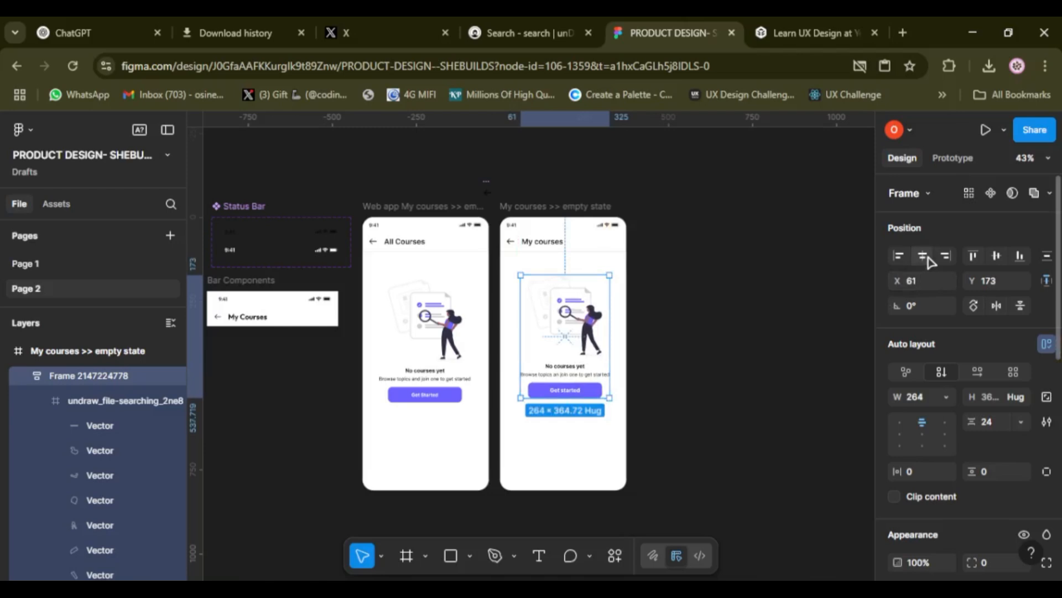
left_click(930, 257)
scroll(646, 395, "down", 3)
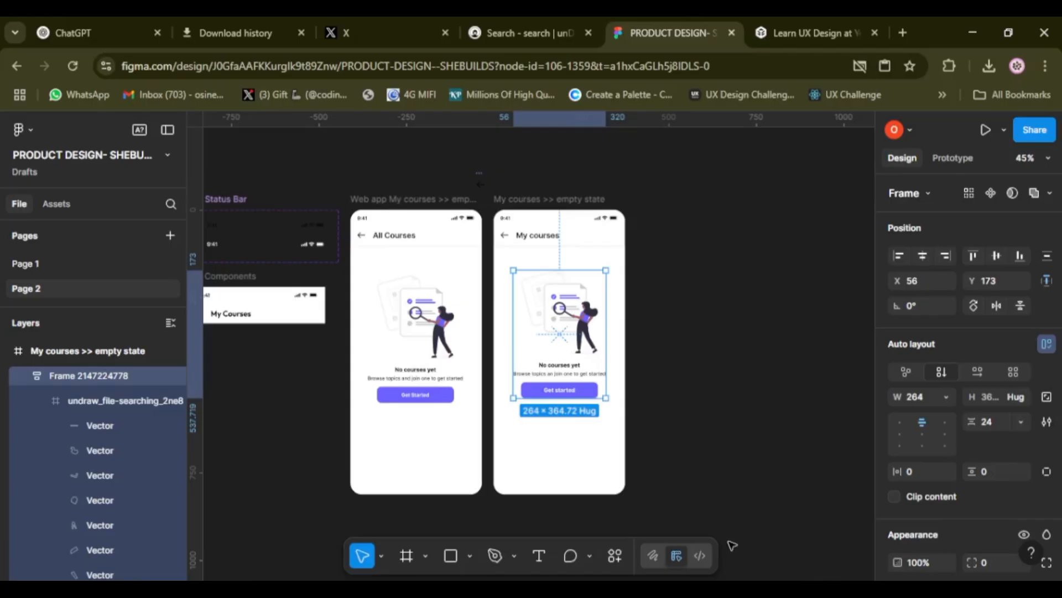
left_click(546, 200)
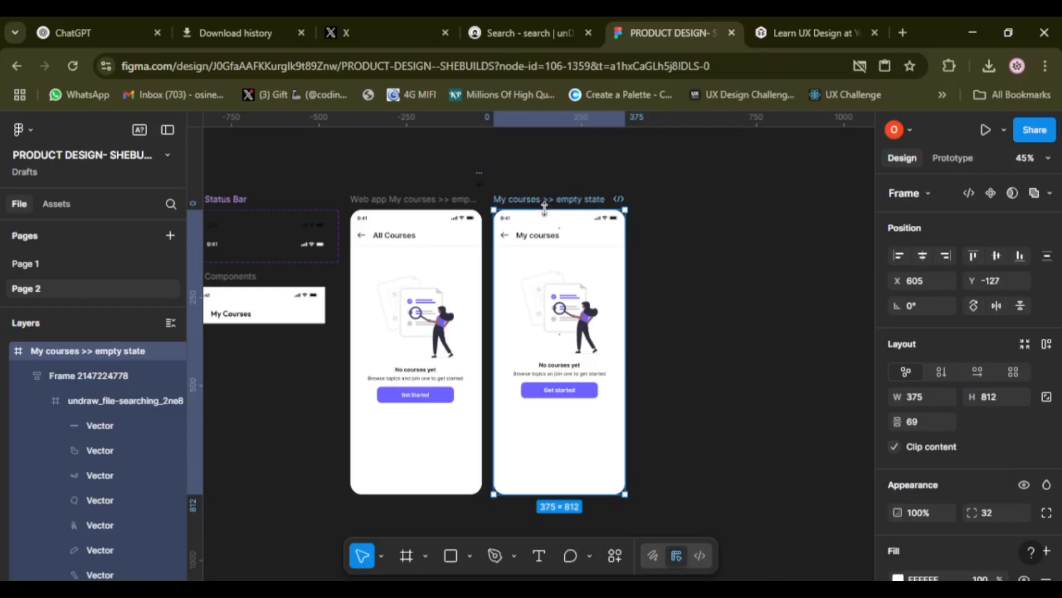